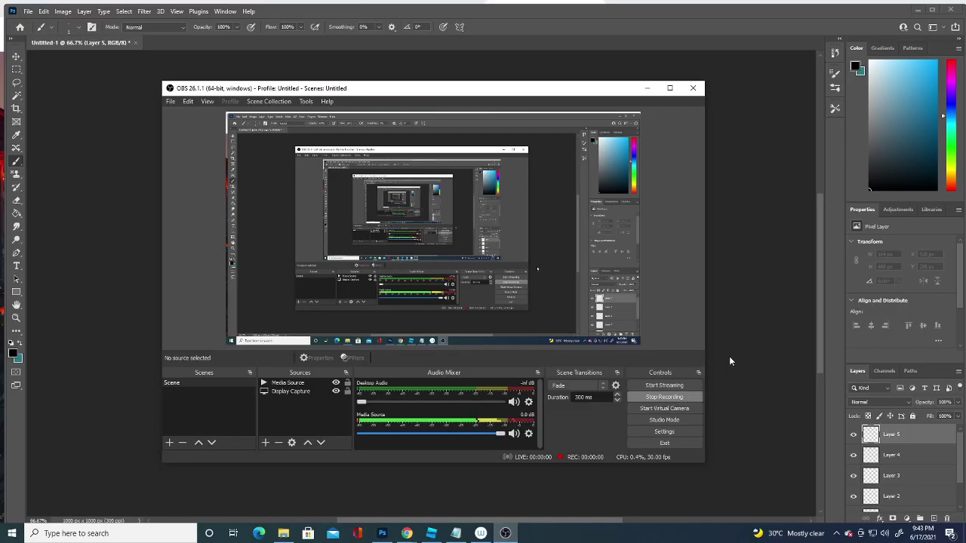
Draw mirrored eyebrows and eyes with pupils on the canvas
left_click(759, 341)
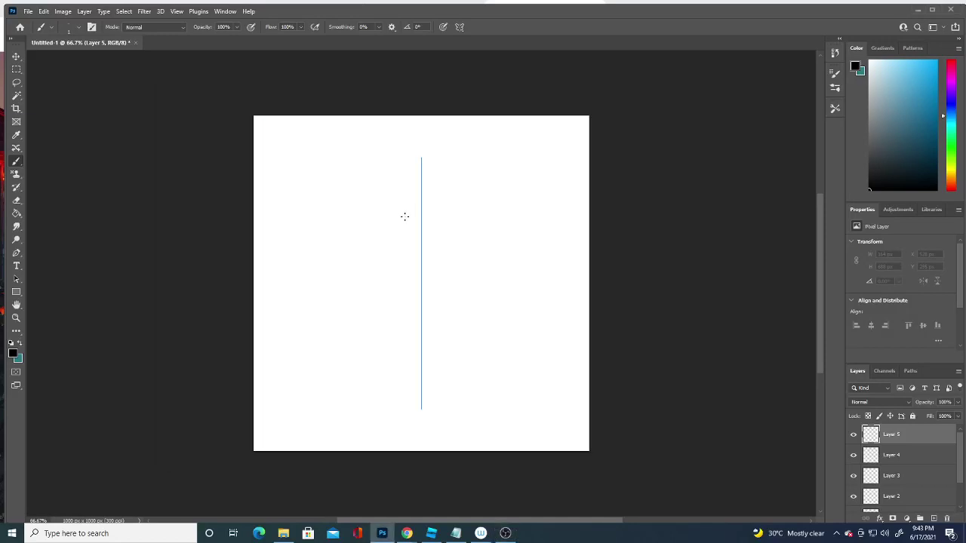
left_click_drag(427, 227, 441, 220)
key("ctrl+z")
left_click_drag(430, 237, 457, 236)
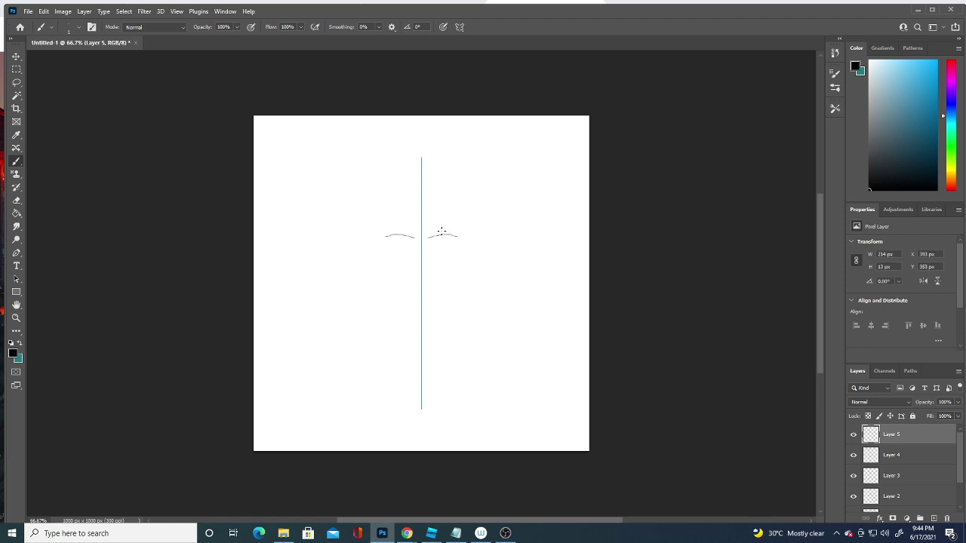
left_click_drag(430, 250, 451, 249)
key("ctrl+z")
left_click_drag(438, 246, 440, 246)
Draw a small nose with a hooked tip, redoing strokes until it looks right
left_click_drag(417, 274, 427, 278)
key("ctrl+z")
left_click_drag(421, 277, 426, 273)
key("ctrl+z")
left_click_drag(415, 277, 421, 281)
left_click_drag(428, 279, 428, 276)
left_click_drag(429, 279, 428, 277)
Double the eyebrow line, draw the closed lips, and add the jawline down to the chin
left_click_drag(387, 235, 411, 235)
left_click_drag(418, 293, 423, 294)
left_click_drag(408, 296, 424, 294)
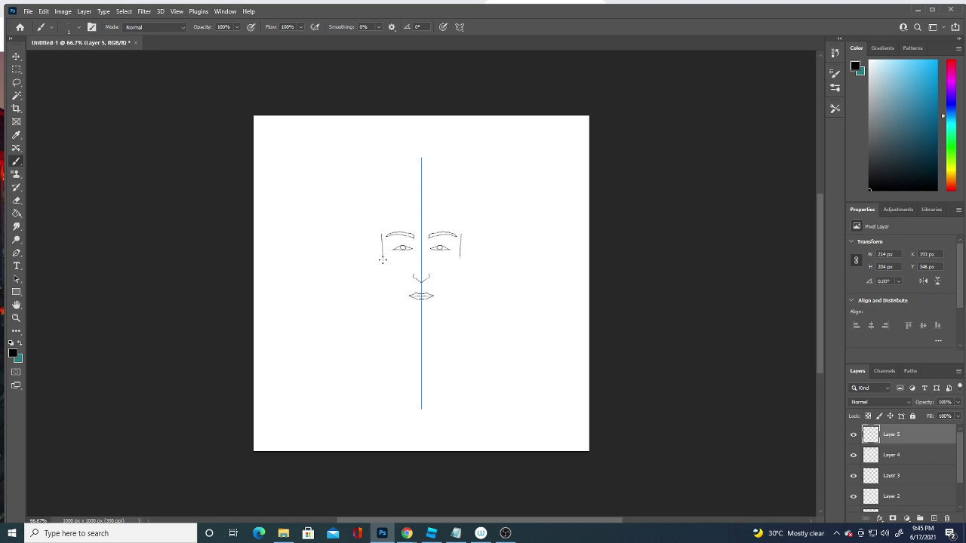
left_click_drag(383, 260, 408, 312)
Add mirrored ears, neck lines meeting in a V below the chin, and both shoulders
left_click_drag(460, 248, 462, 273)
left_click_drag(400, 320, 399, 337)
key("ctrl+z")
key("ctrl+shift+z")
left_click_drag(448, 345, 420, 365)
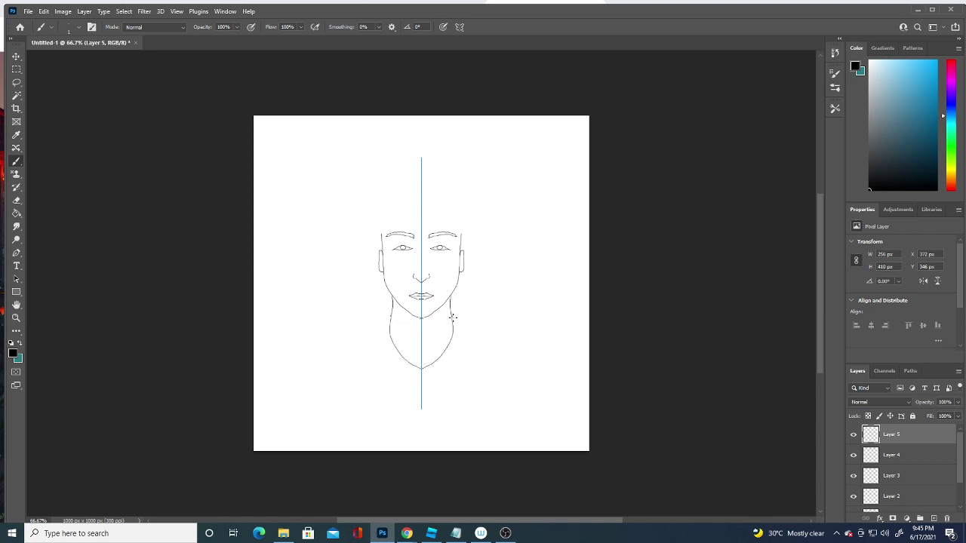
mouse_move(459, 321)
left_mouse_down()
mouse_move(516, 345)
mouse_move(521, 405)
left_mouse_up()
Turn symmetry off, sketch trial hair strokes over the head and forehead, then undo them
left_click(460, 26)
left_click(483, 41)
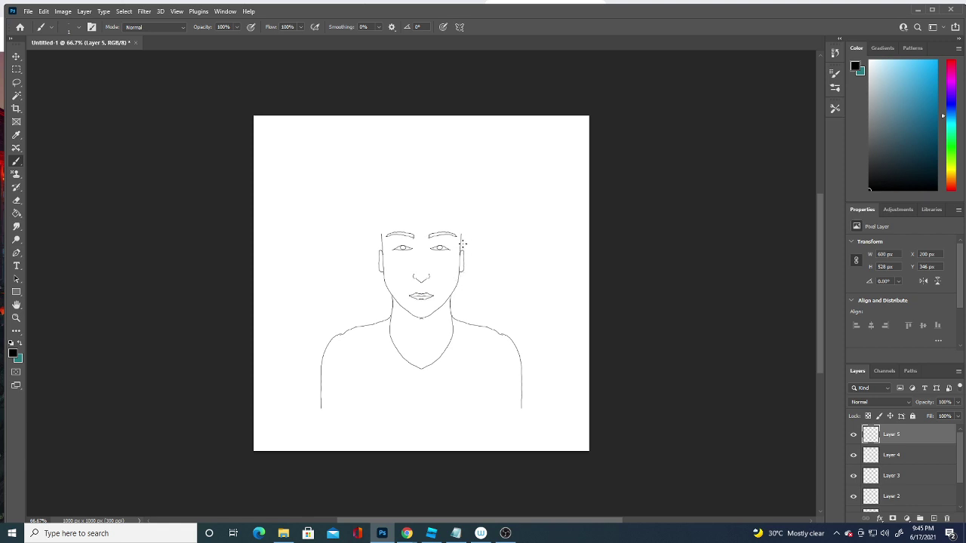
mouse_move(463, 247)
left_mouse_down()
mouse_move(464, 219)
mouse_move(436, 191)
left_mouse_up()
left_click_drag(380, 250, 406, 191)
left_click_drag(462, 247, 469, 198)
mouse_move(462, 239)
left_mouse_down()
mouse_move(456, 201)
mouse_move(444, 195)
mouse_move(425, 193)
mouse_move(383, 219)
left_mouse_up()
mouse_move(371, 223)
left_mouse_down()
mouse_move(395, 200)
mouse_move(375, 248)
left_mouse_up()
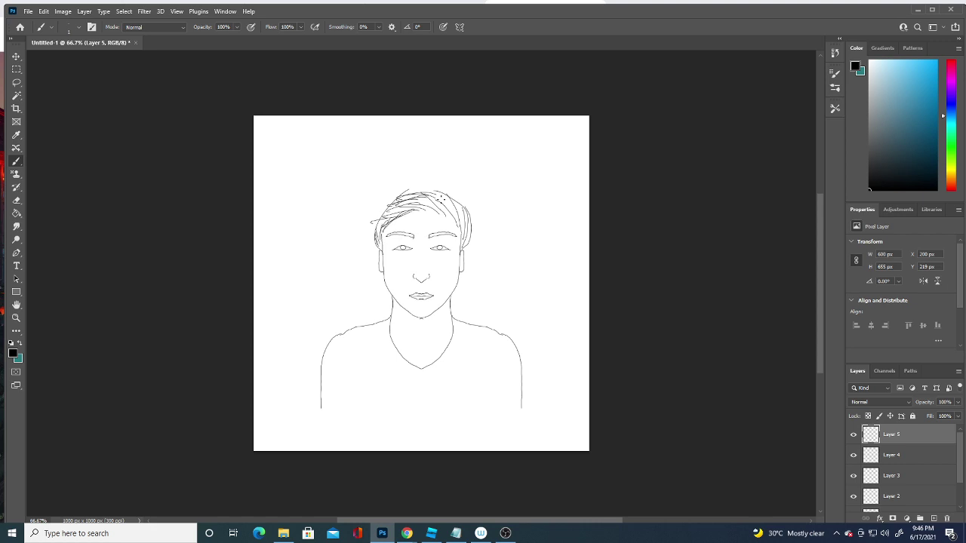
key("ctrl+z")
key("ctrl+z")
key("ctrl+z")
key("ctrl+z")
key("ctrl+z")
key("ctrl+z")
key("ctrl+z")
key("ctrl+z")
key("ctrl+z")
key("ctrl+z")
key("ctrl+z")
key("ctrl+z")
key("ctrl+z")
key("ctrl+z")
key("ctrl+z")
key("ctrl+z")
key("ctrl+z")
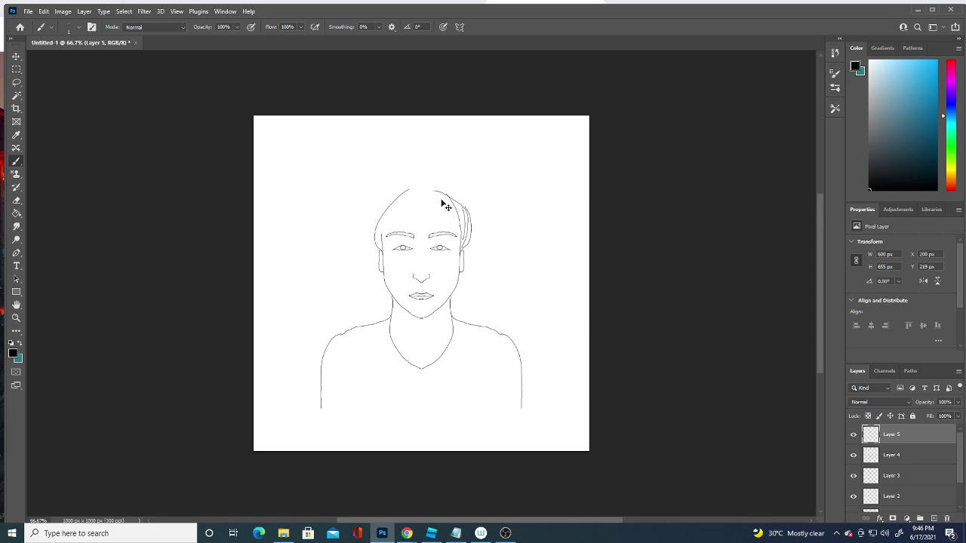
key("ctrl+z")
key("ctrl+z")
key("ctrl+z")
key("ctrl+z")
key("ctrl+z")
key("ctrl+z")
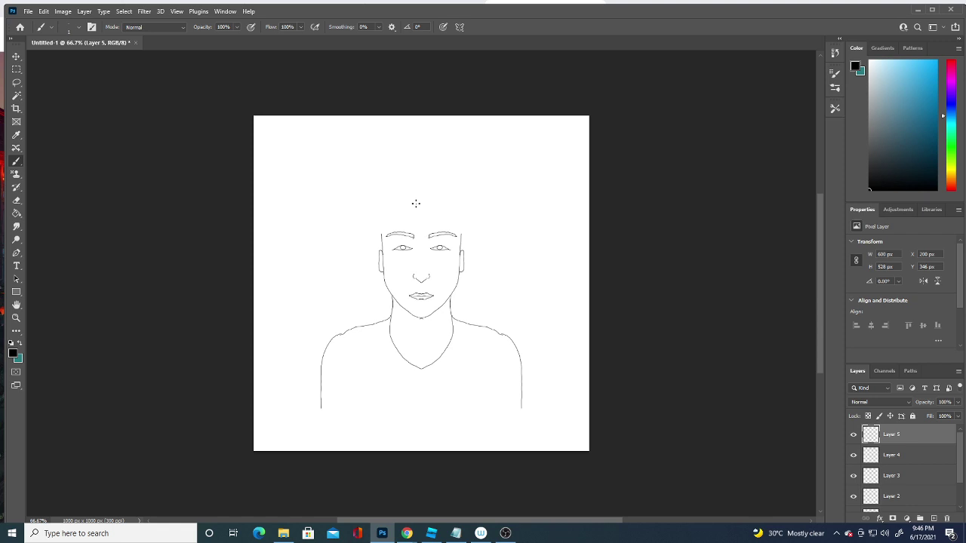
Sketch strokes around the head top, then erase the old head-top outline and stray marks
left_click_drag(419, 213, 420, 221)
mouse_move(436, 204)
left_mouse_down()
mouse_move(452, 202)
mouse_move(463, 227)
left_mouse_up()
mouse_move(381, 235)
left_mouse_down()
mouse_move(399, 205)
mouse_move(418, 217)
mouse_move(423, 206)
left_mouse_up()
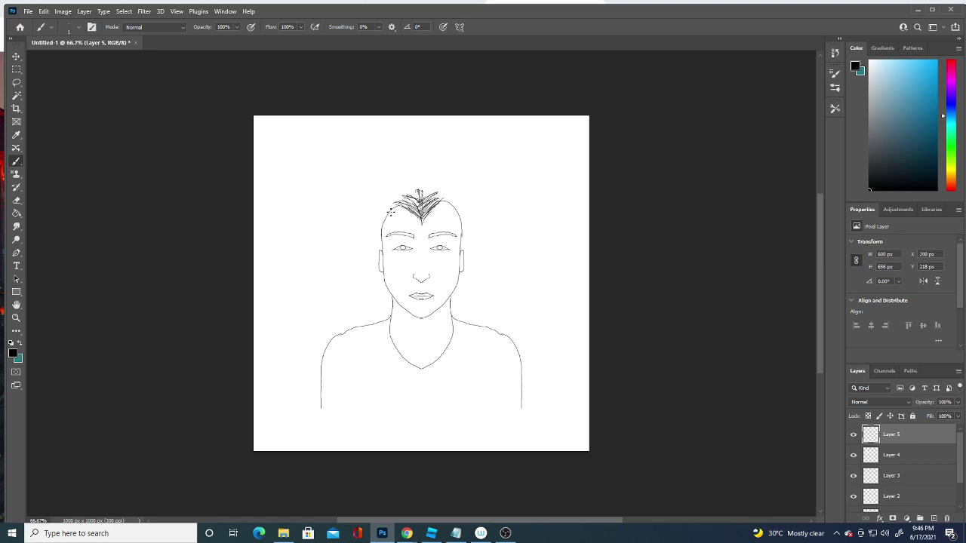
mouse_move(381, 233)
left_mouse_down()
mouse_move(400, 198)
mouse_move(468, 233)
left_mouse_up()
mouse_move(467, 226)
left_mouse_down()
mouse_move(412, 216)
mouse_move(421, 183)
mouse_move(376, 218)
mouse_move(459, 209)
mouse_move(461, 222)
left_mouse_up()
left_click_drag(382, 220, 375, 222)
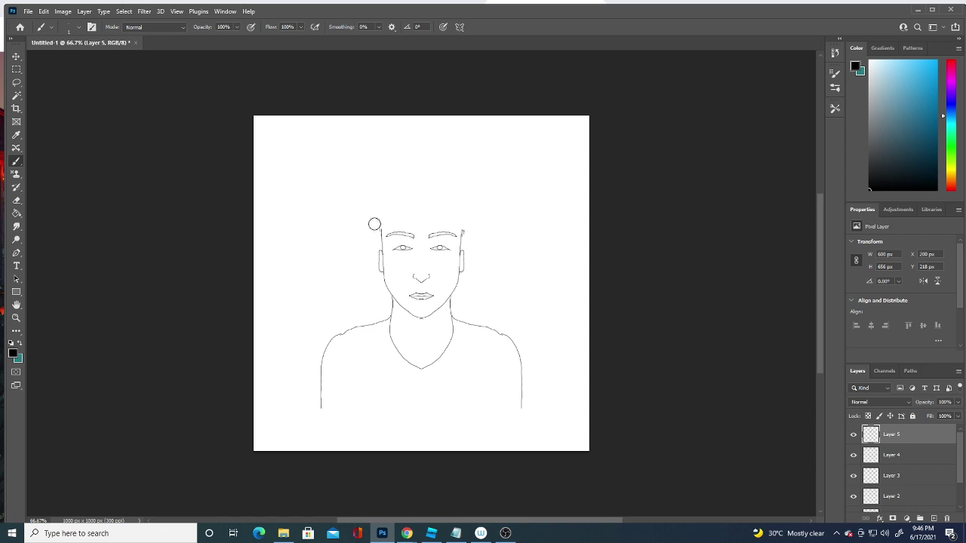
left_click_drag(460, 218, 468, 232)
Draw the hairline curves from the right ear over the top and strokes falling over the forehead
mouse_move(462, 256)
left_mouse_down()
mouse_move(471, 223)
mouse_move(460, 193)
mouse_move(376, 202)
left_mouse_up()
left_click_drag(453, 190, 372, 207)
mouse_move(451, 195)
left_mouse_down()
mouse_move(373, 218)
mouse_move(382, 220)
left_mouse_up()
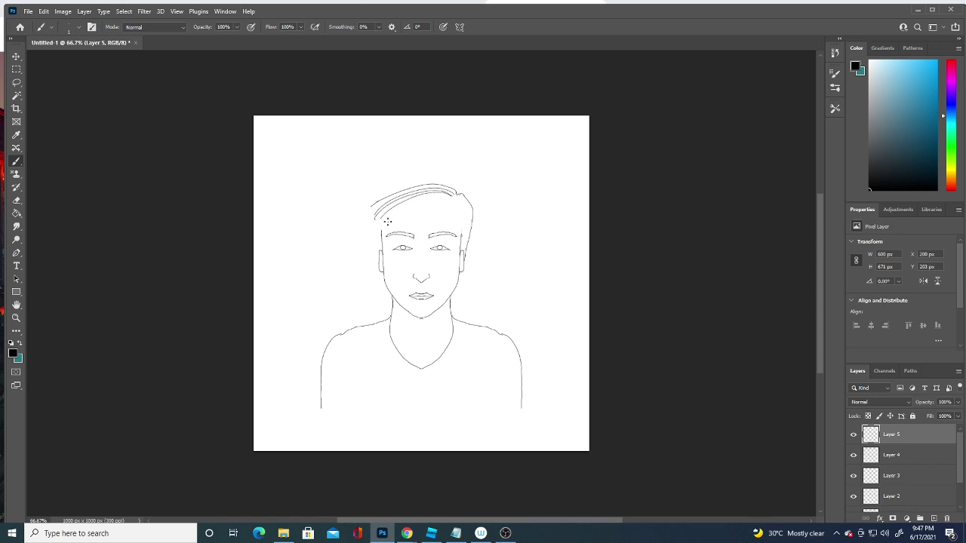
mouse_move(436, 196)
left_mouse_down()
mouse_move(381, 220)
mouse_move(385, 236)
left_mouse_up()
left_click_drag(434, 210, 399, 232)
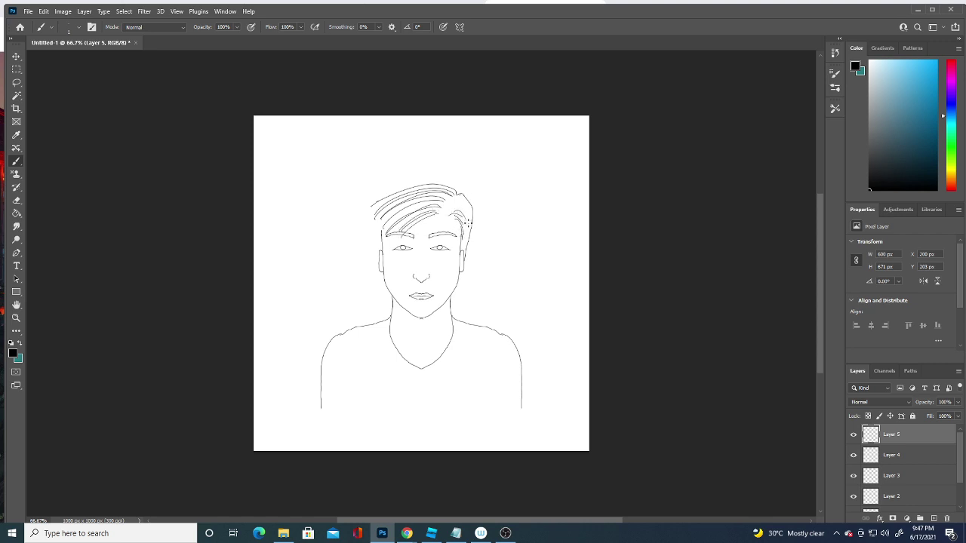
Add short strokes to the right and upper-left hair and extend the hair's top outline
mouse_move(466, 214)
left_mouse_down()
mouse_move(456, 220)
mouse_move(460, 207)
left_mouse_up()
left_click_drag(450, 203, 381, 228)
mouse_move(420, 199)
left_mouse_down()
mouse_move(383, 226)
mouse_move(394, 208)
mouse_move(371, 221)
left_mouse_up()
mouse_move(430, 181)
left_mouse_down()
mouse_move(457, 196)
mouse_move(388, 201)
mouse_move(474, 206)
left_mouse_up()
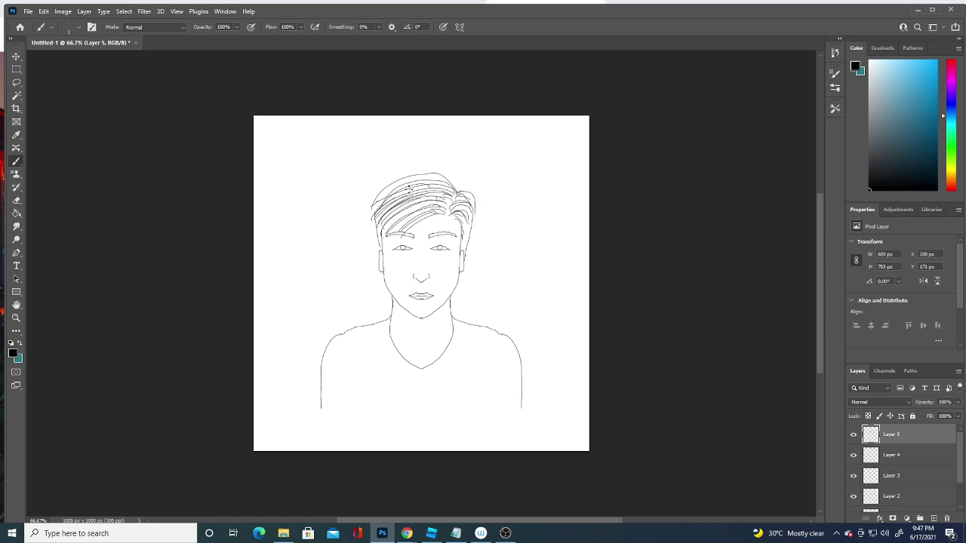
mouse_move(376, 208)
left_mouse_down()
mouse_move(416, 185)
mouse_move(442, 182)
mouse_move(417, 178)
mouse_move(430, 175)
mouse_move(420, 212)
left_mouse_up()
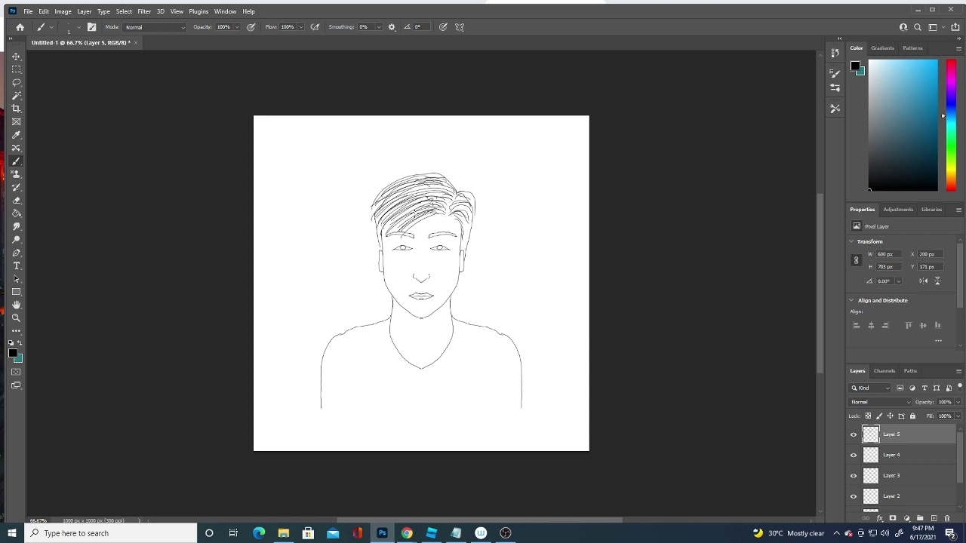
Add more strokes across the top, left and right of the hair and darken the right sideburn
mouse_move(418, 192)
left_mouse_down()
mouse_move(376, 200)
mouse_move(373, 223)
mouse_move(385, 246)
mouse_move(379, 241)
left_mouse_up()
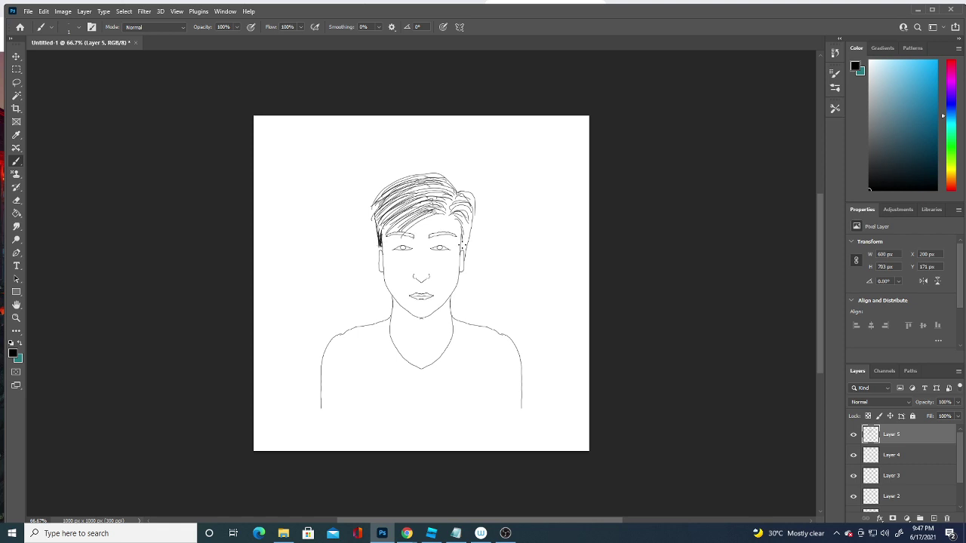
left_click_drag(462, 248, 465, 240)
mouse_move(463, 203)
left_mouse_down()
mouse_move(450, 193)
mouse_move(453, 219)
left_mouse_up()
left_click_drag(427, 211, 383, 217)
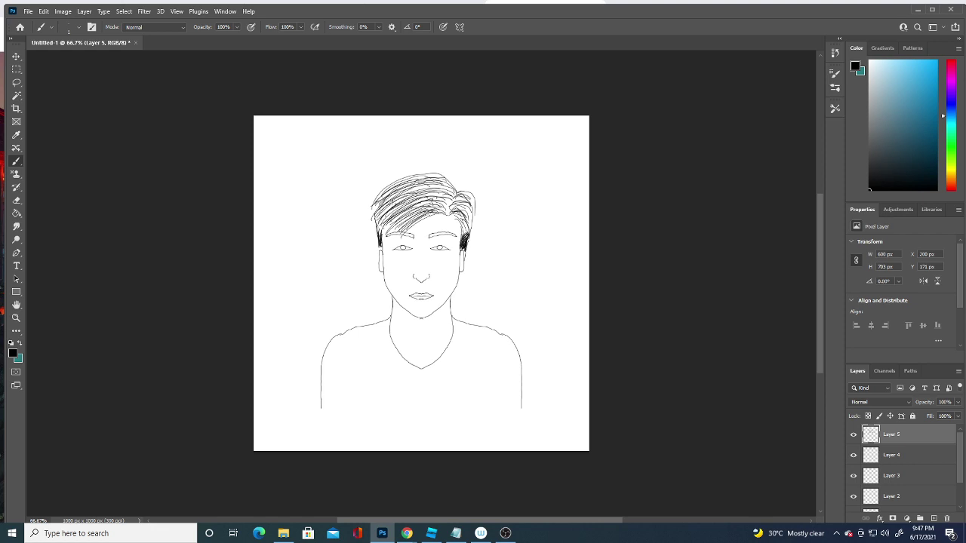
left_click_drag(433, 180, 373, 216)
mouse_move(446, 183)
left_mouse_down()
mouse_move(400, 181)
mouse_move(477, 194)
mouse_move(463, 231)
left_mouse_up()
Shade the sideburn darker and thicken both eyebrows
left_click_drag(471, 213, 467, 230)
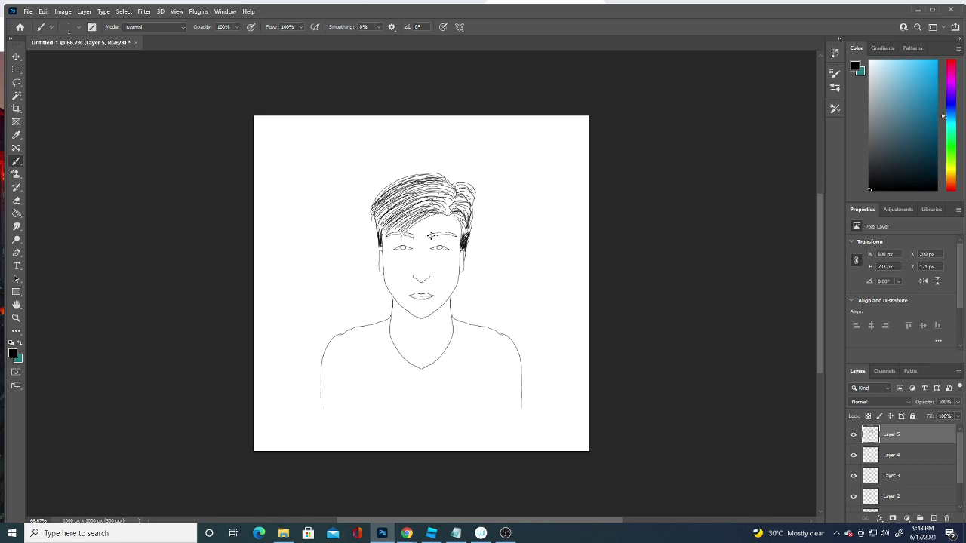
left_click_drag(432, 235, 456, 237)
left_click_drag(391, 234, 413, 236)
Turn symmetry back on with Last Used Symmetry, trying and undoing mirrored hair strokes
left_click(459, 27)
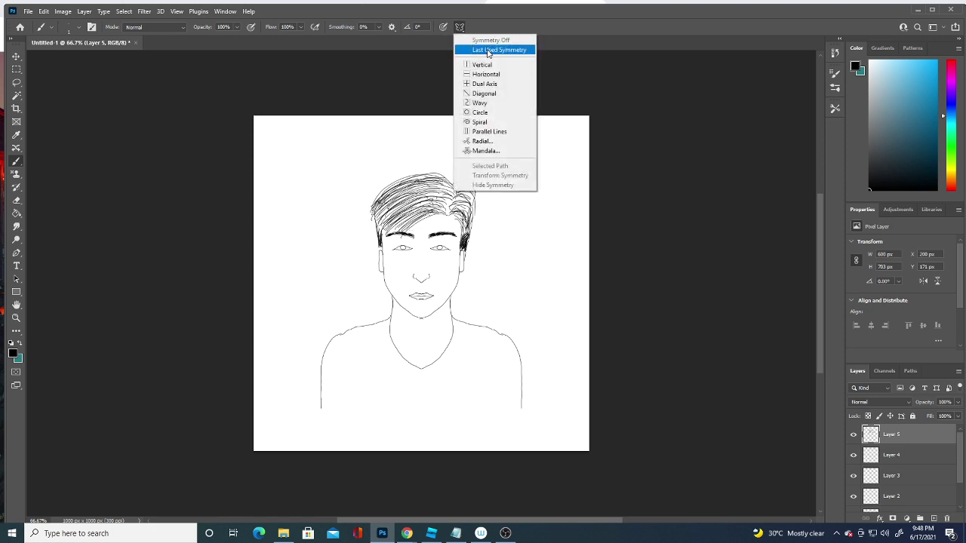
left_click(487, 50)
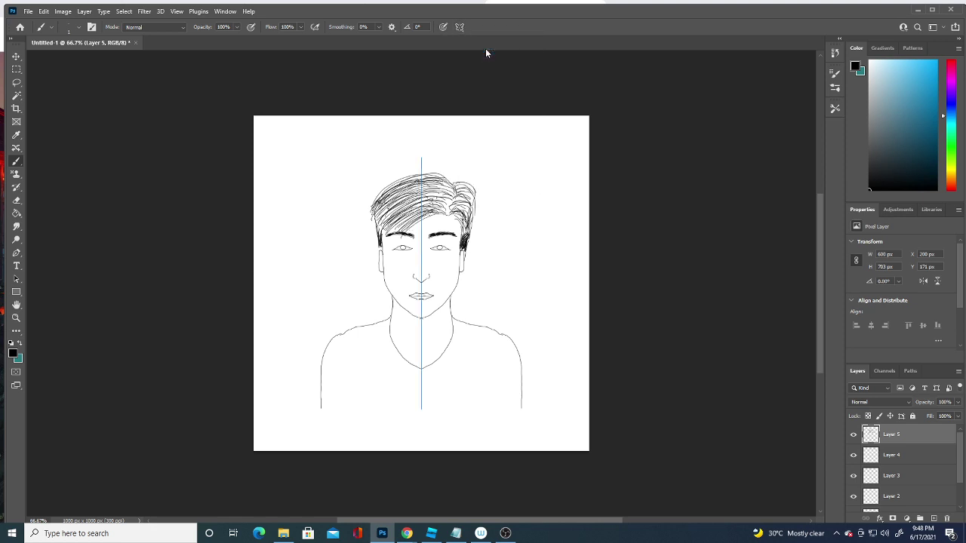
mouse_move(413, 212)
left_mouse_down()
mouse_move(391, 230)
mouse_move(411, 230)
mouse_move(386, 220)
left_mouse_up()
mouse_move(420, 188)
left_mouse_down()
mouse_move(381, 213)
mouse_move(403, 194)
left_mouse_up()
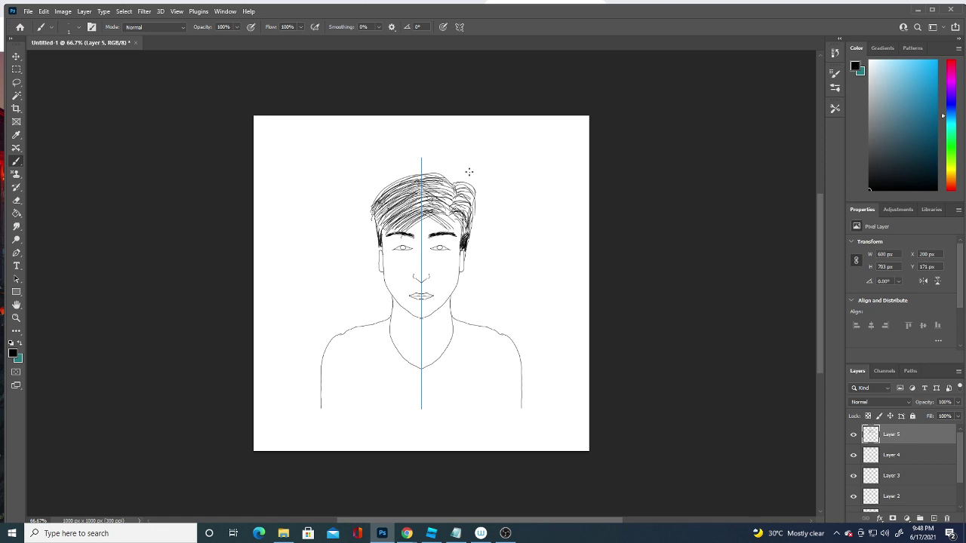
key("ctrl+z")
key("ctrl+z")
key("ctrl+z")
key("ctrl+z")
key("ctrl+z")
key("ctrl+z")
key("ctrl+z")
key("ctrl+z")
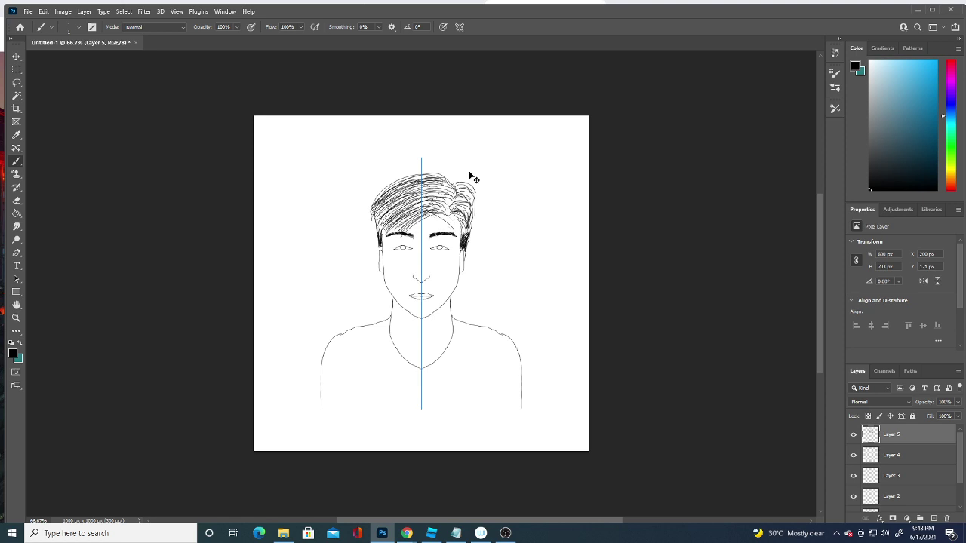
key("ctrl+z")
Draw the V-shaped shirt collar and vertical body lines on both sides
mouse_move(388, 348)
left_mouse_down()
mouse_move(414, 380)
mouse_move(419, 413)
left_mouse_up()
left_click_drag(492, 408, 490, 413)
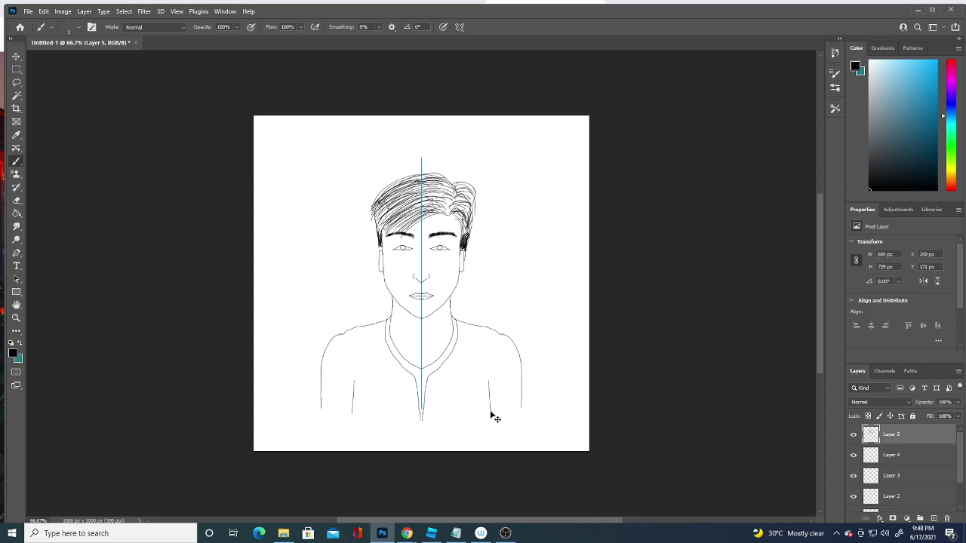
key("ctrl+z")
left_click_drag(492, 376, 482, 413)
Extend the outer and inner arm lines down to the canvas bottom edge
left_click_drag(522, 426, 521, 456)
left_click_drag(482, 424, 482, 451)
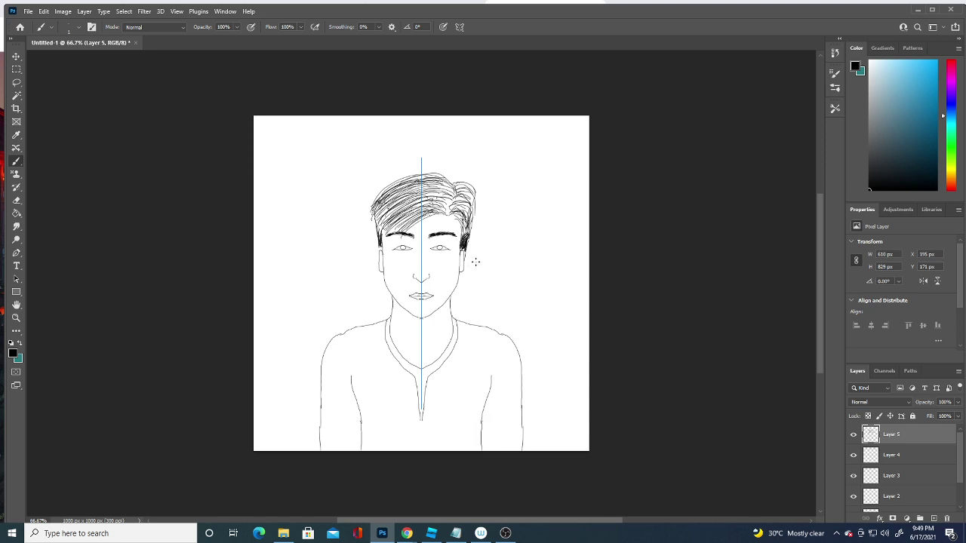
key("ctrl+z")
left_click_drag(482, 421, 483, 455)
key("ctrl+z")
left_click_drag(480, 421, 478, 453)
Set the foreground to light green #aedda5 and fill Layer 4 with it
left_click(906, 460)
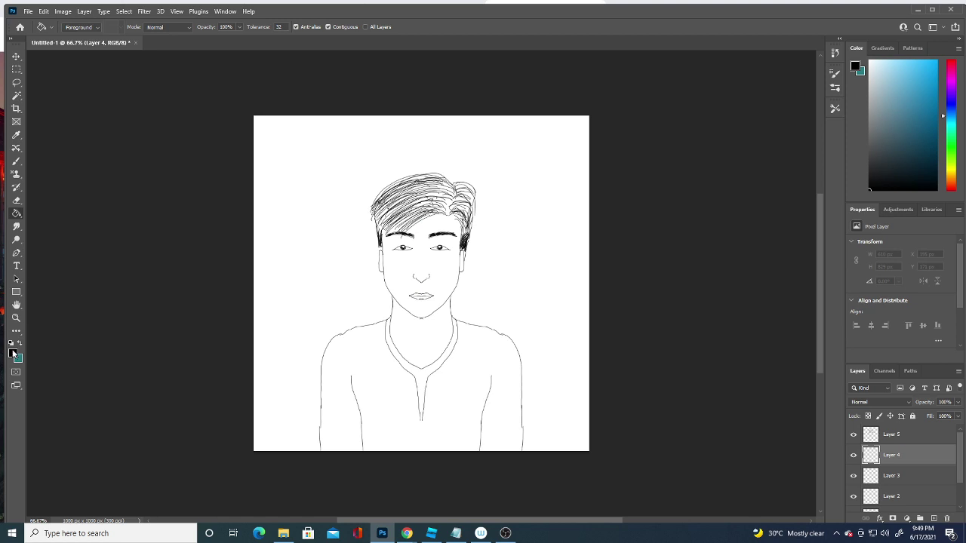
left_click(13, 353)
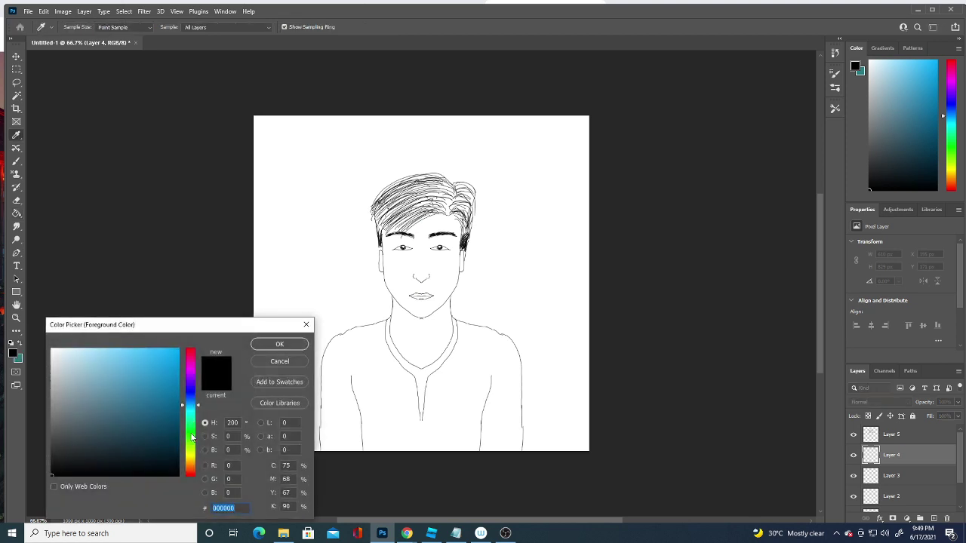
left_click(191, 420)
left_click(155, 383)
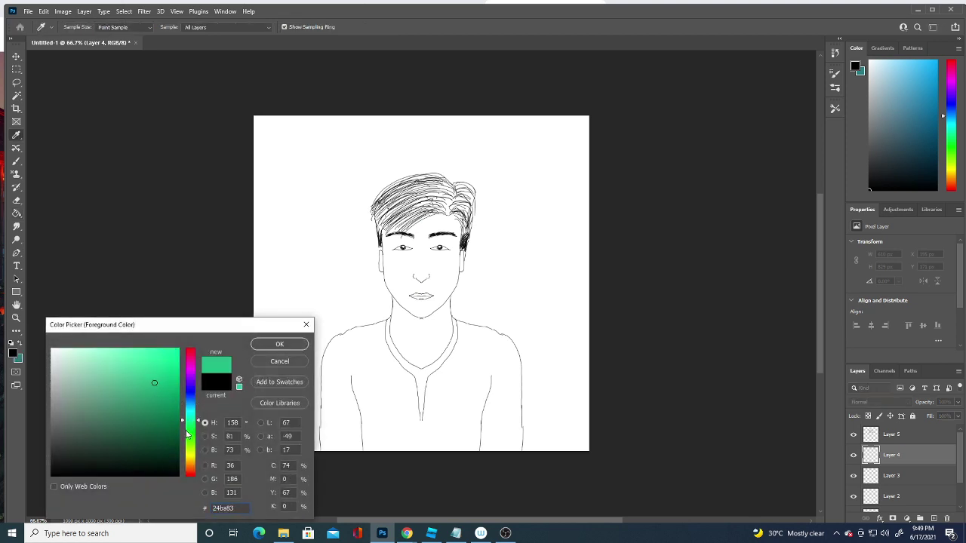
left_click(190, 438)
left_click(84, 366)
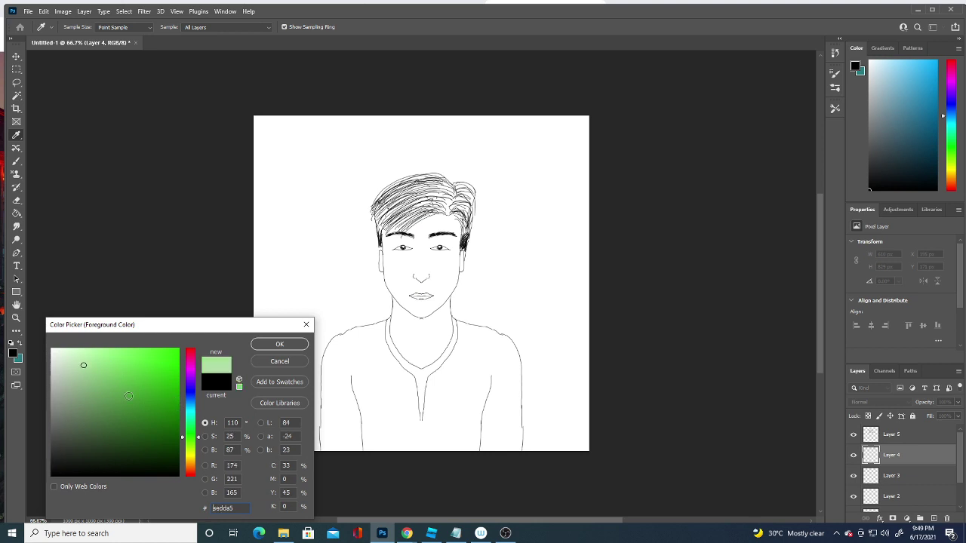
left_click(272, 346)
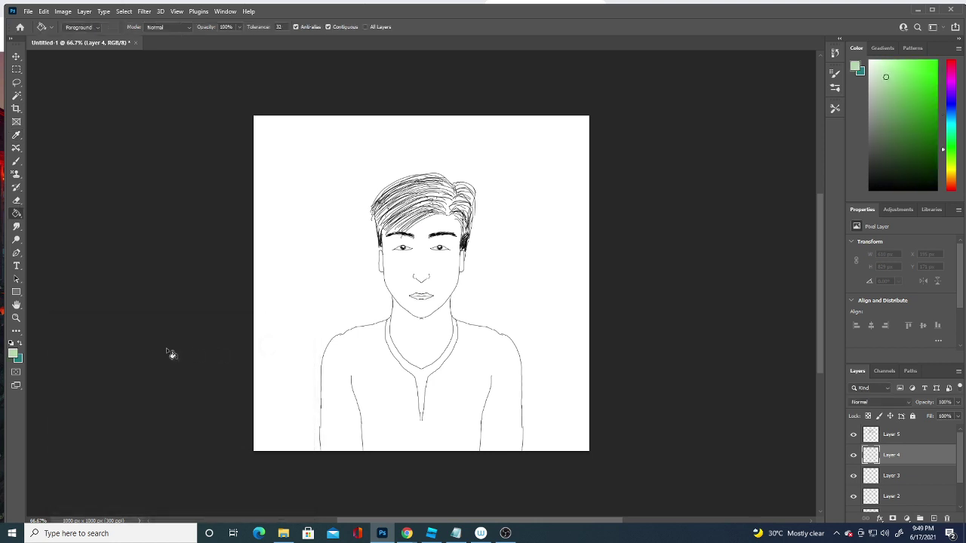
left_click(524, 285)
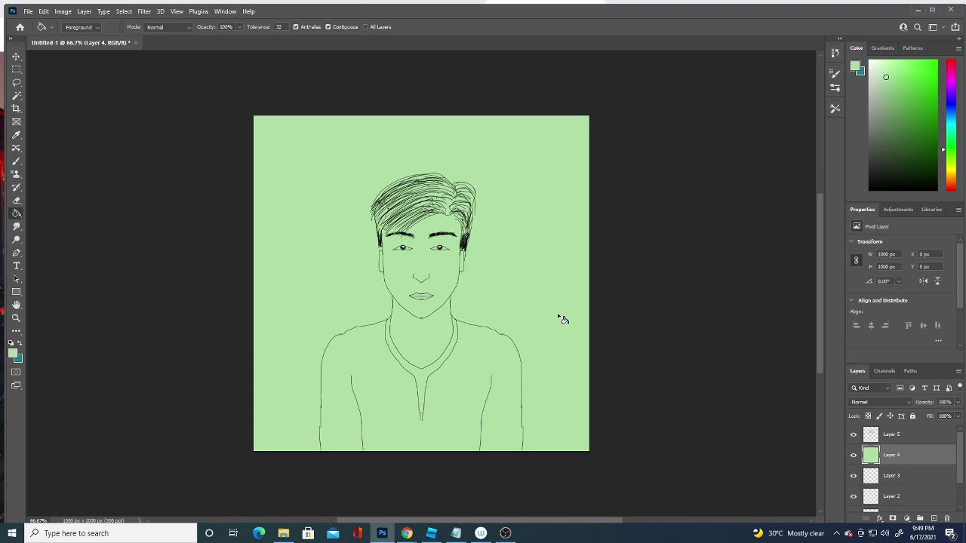
Paint mirrored white strokes around the head, the canvas corners and the shoulder edges
mouse_move(304, 317)
left_mouse_down()
mouse_move(489, 136)
mouse_move(518, 162)
mouse_move(548, 462)
left_mouse_up()
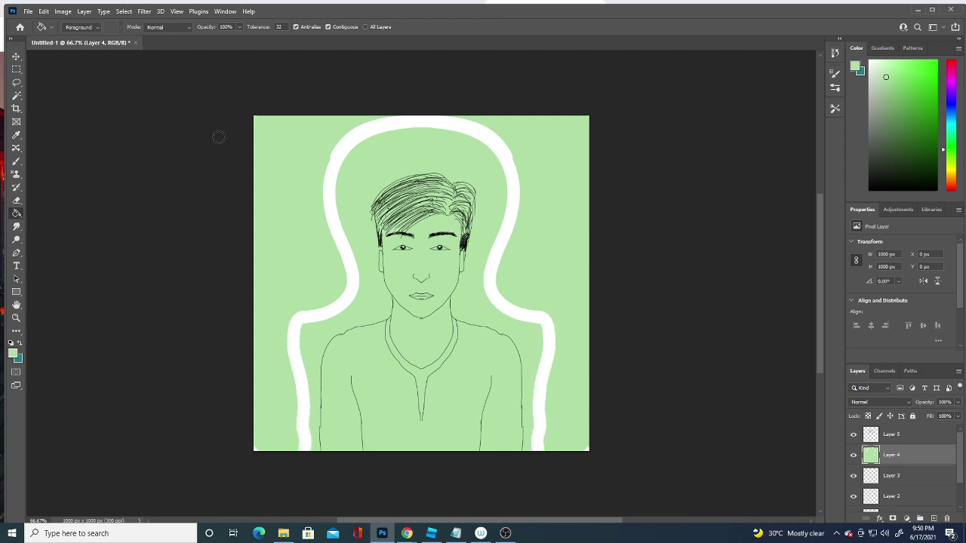
left_click_drag(257, 451, 298, 448)
left_click(17, 95)
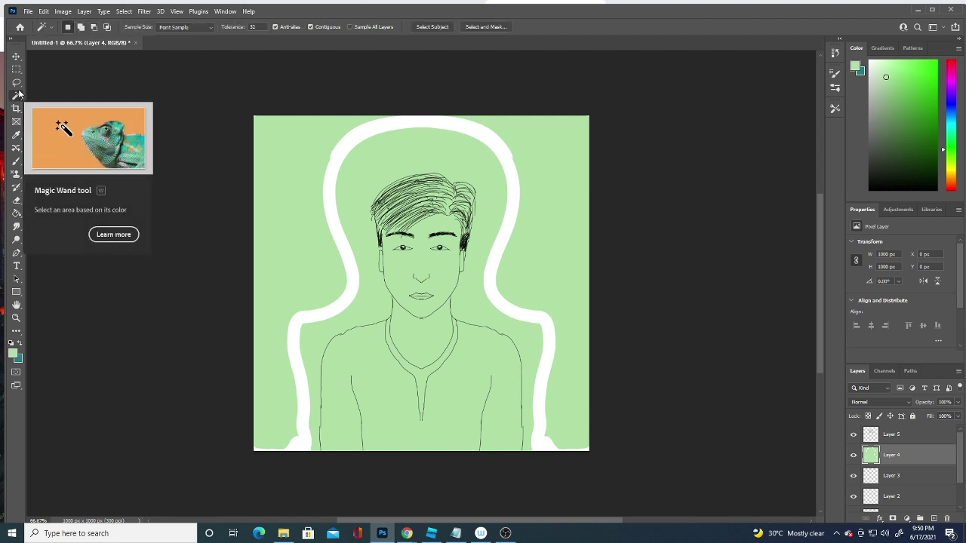
mouse_move(284, 281)
left_mouse_down()
mouse_move(305, 171)
mouse_move(320, 199)
mouse_move(355, 188)
mouse_move(347, 252)
mouse_move(360, 201)
mouse_move(375, 282)
mouse_move(308, 370)
mouse_move(303, 443)
left_mouse_up()
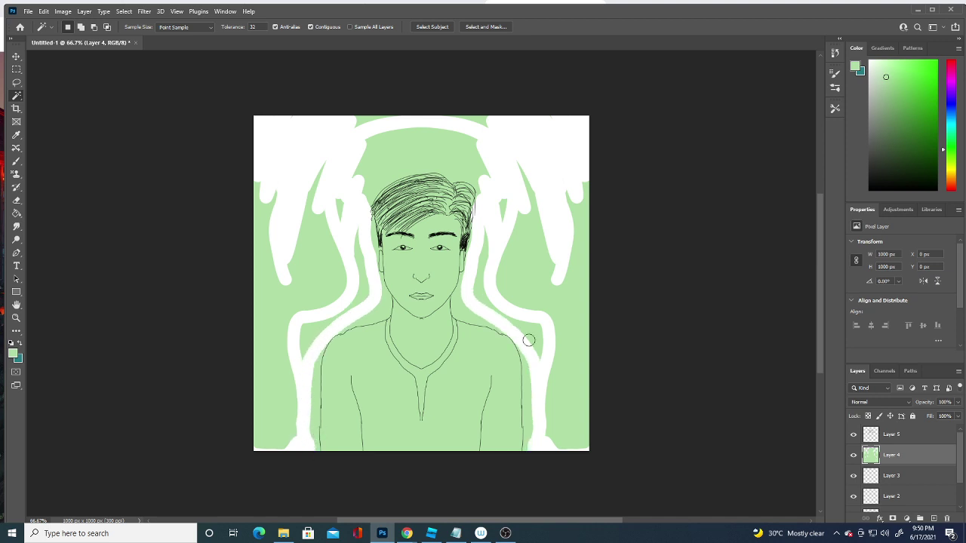
mouse_move(535, 442)
left_mouse_down()
mouse_move(528, 363)
mouse_move(517, 356)
mouse_move(448, 425)
mouse_move(466, 366)
mouse_move(427, 416)
mouse_move(435, 380)
mouse_move(431, 434)
left_mouse_up()
Paint the shirt white and cover the green beside the head and shoulders with white
mouse_move(426, 433)
left_mouse_down()
mouse_move(421, 440)
mouse_move(440, 446)
mouse_move(441, 378)
mouse_move(466, 338)
mouse_move(461, 308)
mouse_move(481, 344)
mouse_move(466, 363)
mouse_move(505, 355)
mouse_move(494, 360)
mouse_move(491, 339)
mouse_move(525, 370)
mouse_move(468, 446)
mouse_move(501, 418)
mouse_move(412, 440)
left_mouse_up()
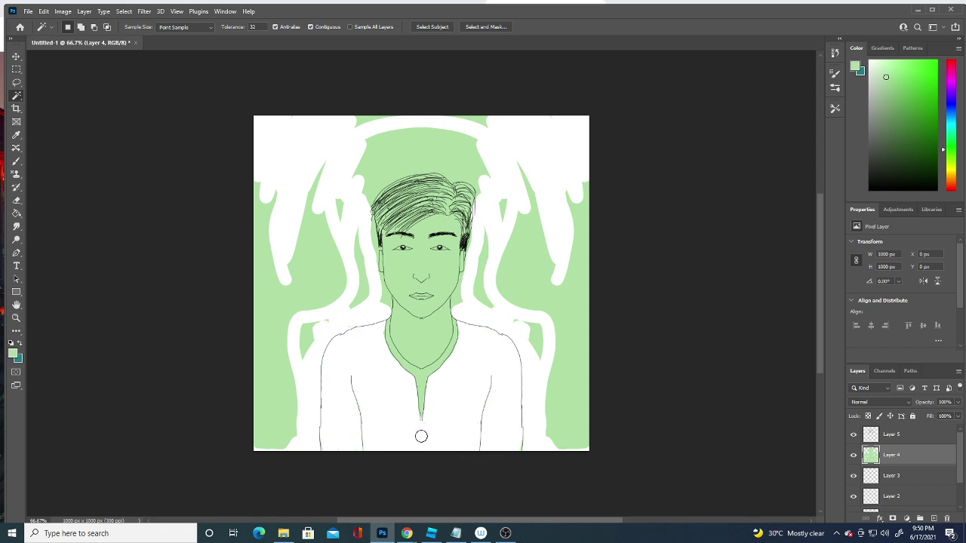
mouse_move(522, 352)
left_mouse_down()
mouse_move(539, 365)
mouse_move(541, 425)
mouse_move(531, 409)
left_mouse_up()
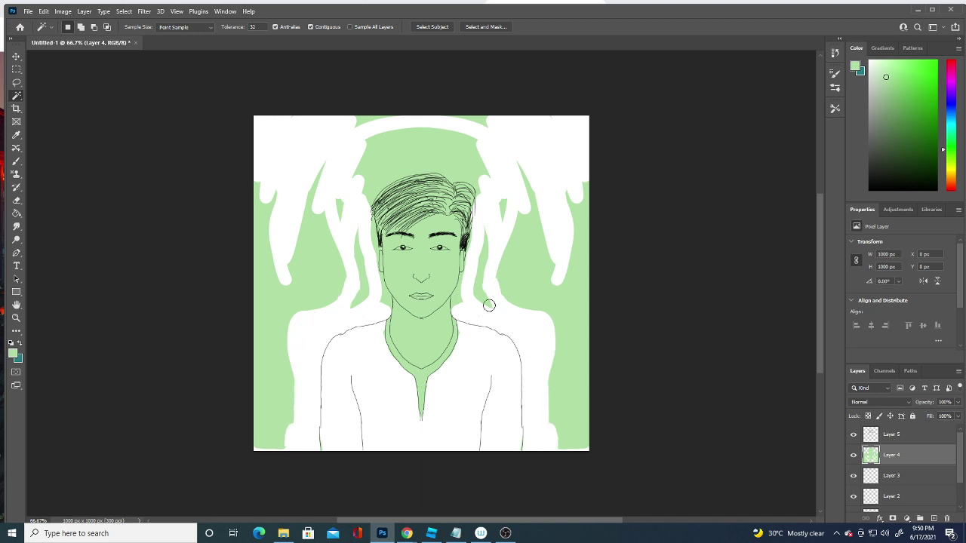
mouse_move(487, 302)
left_mouse_down()
mouse_move(483, 272)
mouse_move(499, 199)
mouse_move(509, 209)
mouse_move(505, 300)
mouse_move(557, 373)
mouse_move(545, 506)
left_mouse_up()
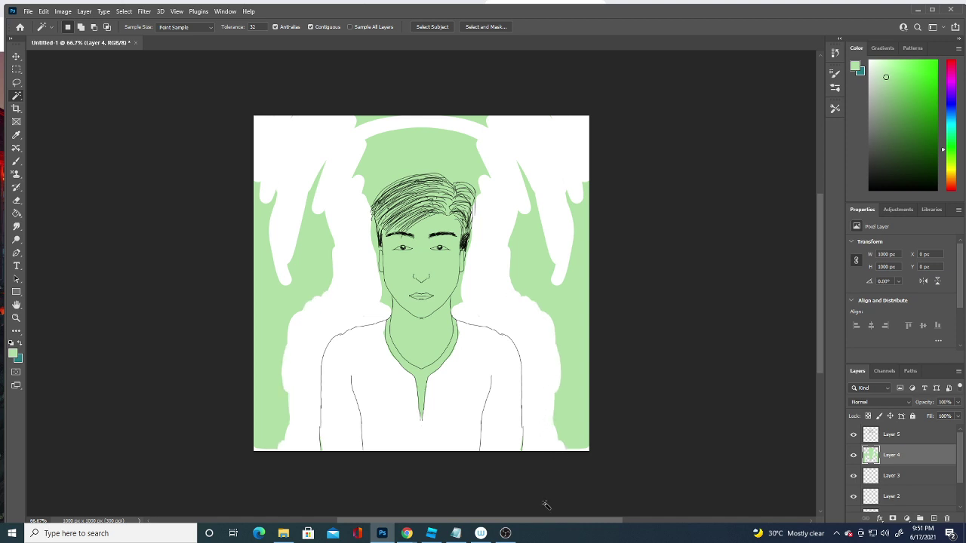
left_click(17, 163)
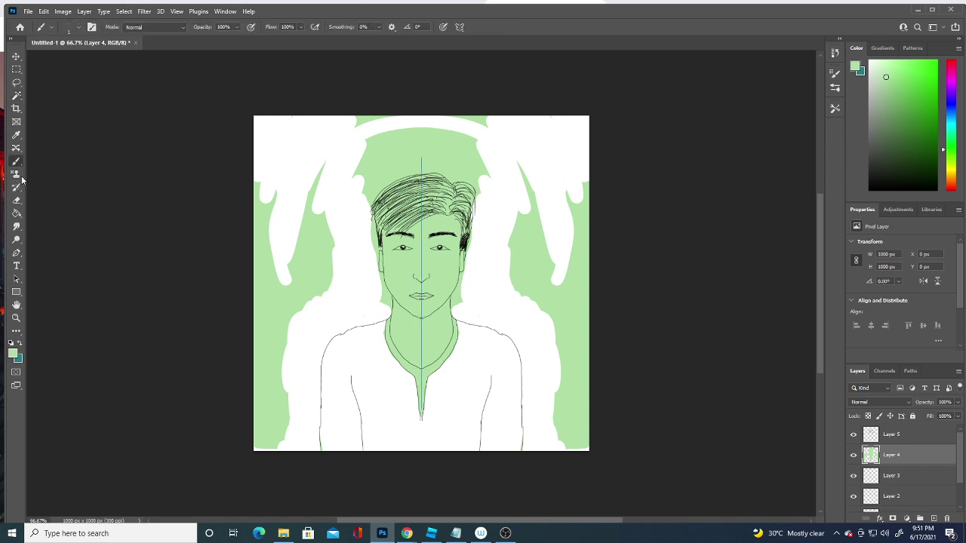
Set the foreground to #181f17 and brush over the stray text and remaining green background
left_click(14, 355)
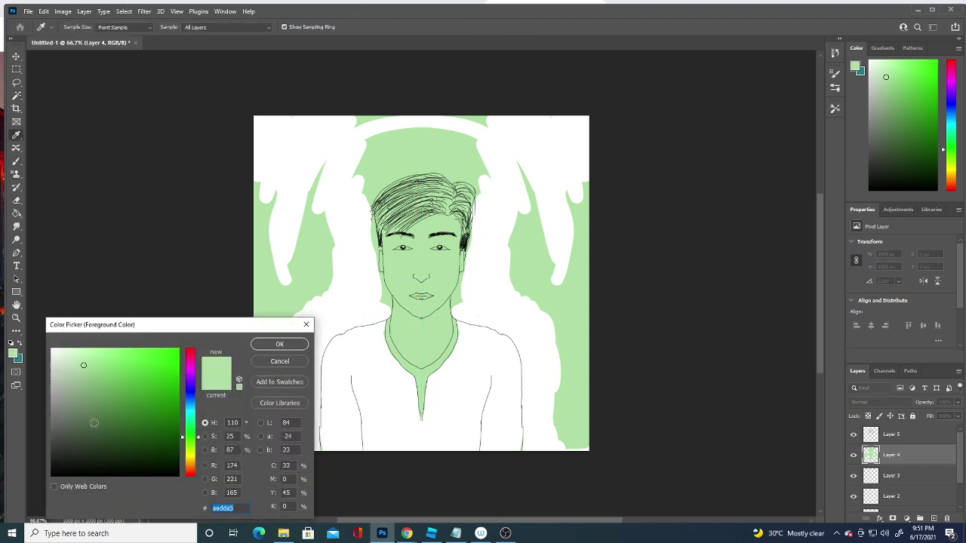
left_click(86, 460)
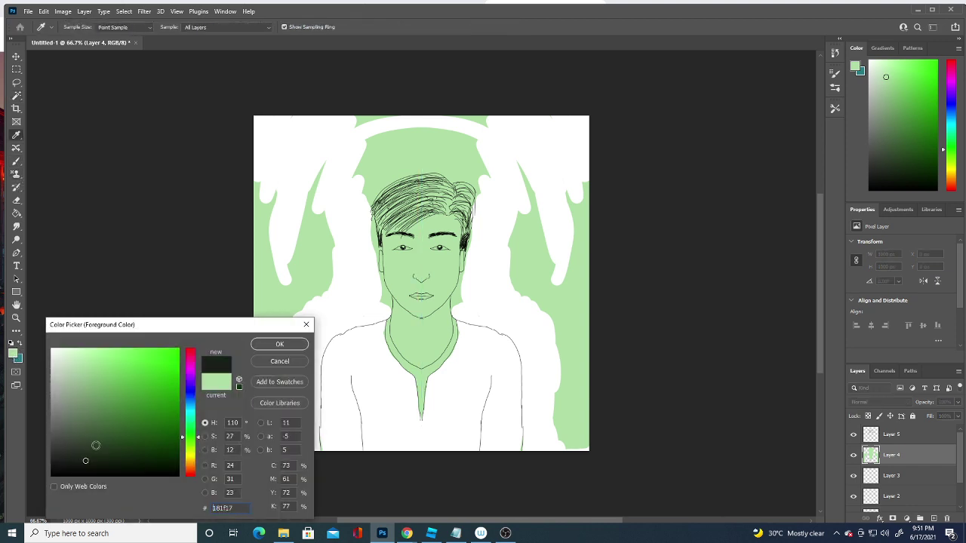
left_click(293, 345)
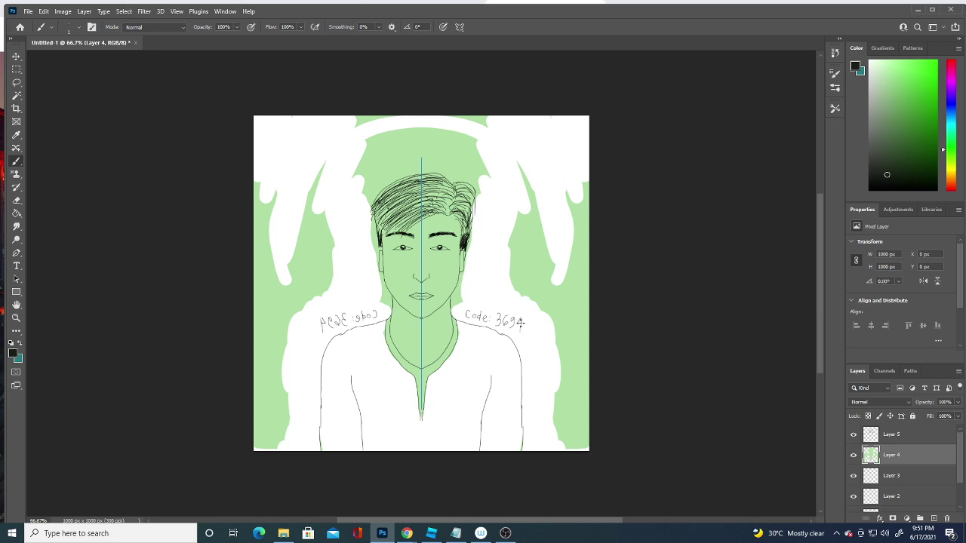
mouse_move(529, 304)
left_mouse_down()
mouse_move(509, 317)
mouse_move(466, 310)
mouse_move(520, 324)
mouse_move(492, 321)
left_mouse_up()
mouse_move(529, 264)
left_mouse_down()
mouse_move(523, 194)
mouse_move(531, 300)
mouse_move(549, 286)
mouse_move(522, 285)
mouse_move(569, 219)
mouse_move(561, 433)
mouse_move(569, 456)
mouse_move(585, 279)
mouse_move(560, 328)
mouse_move(588, 198)
mouse_move(574, 209)
mouse_move(500, 119)
mouse_move(378, 119)
mouse_move(495, 128)
mouse_move(483, 162)
mouse_move(410, 134)
mouse_move(382, 143)
mouse_move(455, 124)
mouse_move(454, 169)
mouse_move(481, 193)
mouse_move(464, 157)
mouse_move(410, 144)
mouse_move(423, 160)
mouse_move(362, 194)
mouse_move(405, 167)
mouse_move(373, 198)
mouse_move(453, 178)
mouse_move(472, 228)
mouse_move(469, 220)
mouse_move(467, 272)
left_mouse_up()
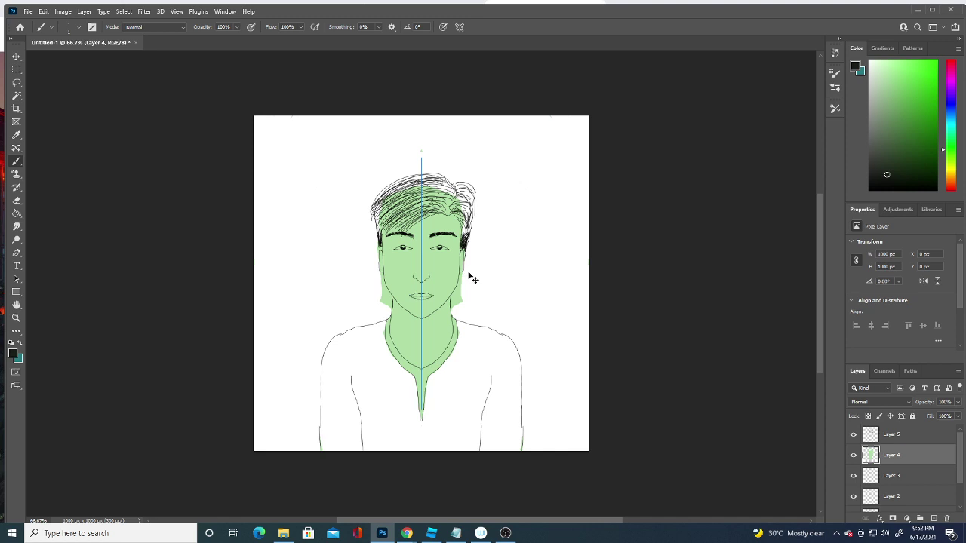
Undo the last stroke, then brush white above the hair, beside the jaw and neck, and at the neck tip
key("ctrl+z")
mouse_move(477, 198)
left_mouse_down()
mouse_move(481, 183)
mouse_move(384, 154)
mouse_move(443, 159)
mouse_move(460, 203)
mouse_move(463, 175)
left_mouse_up()
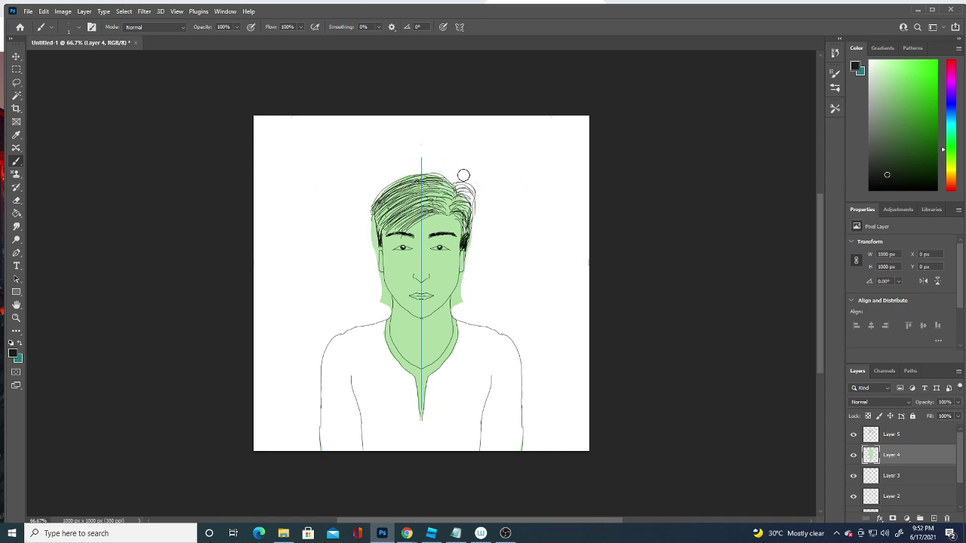
left_click_drag(458, 309, 459, 299)
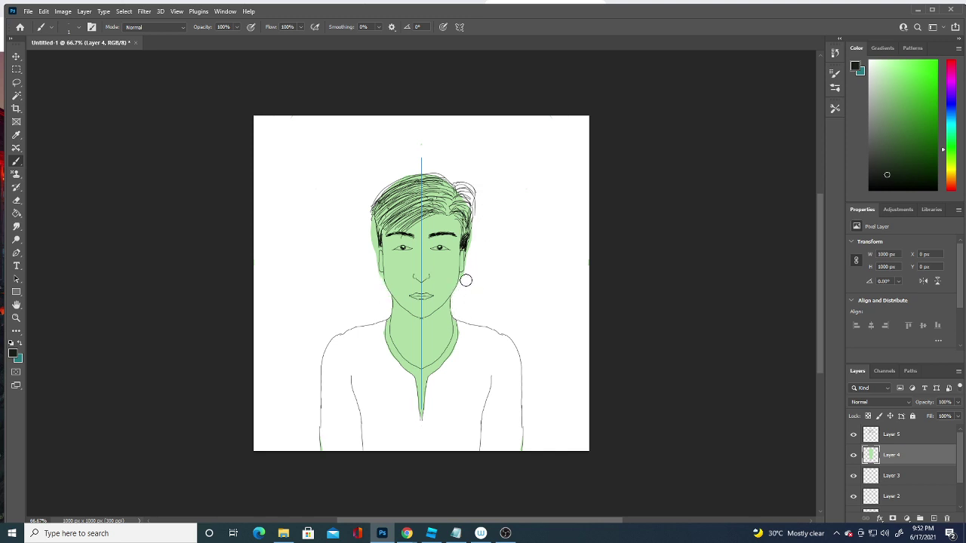
left_click_drag(466, 274, 484, 178)
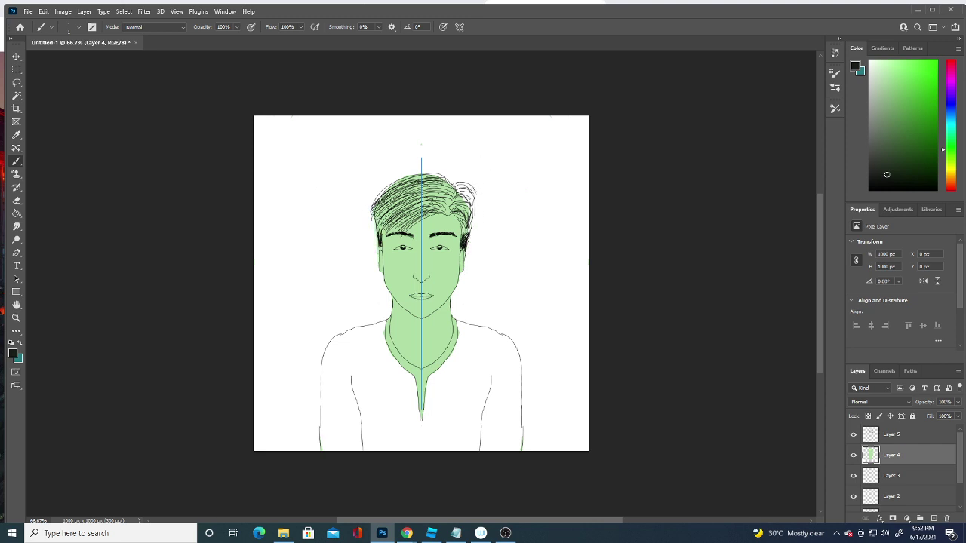
mouse_move(368, 207)
left_mouse_down()
mouse_move(370, 222)
mouse_move(410, 200)
left_mouse_up()
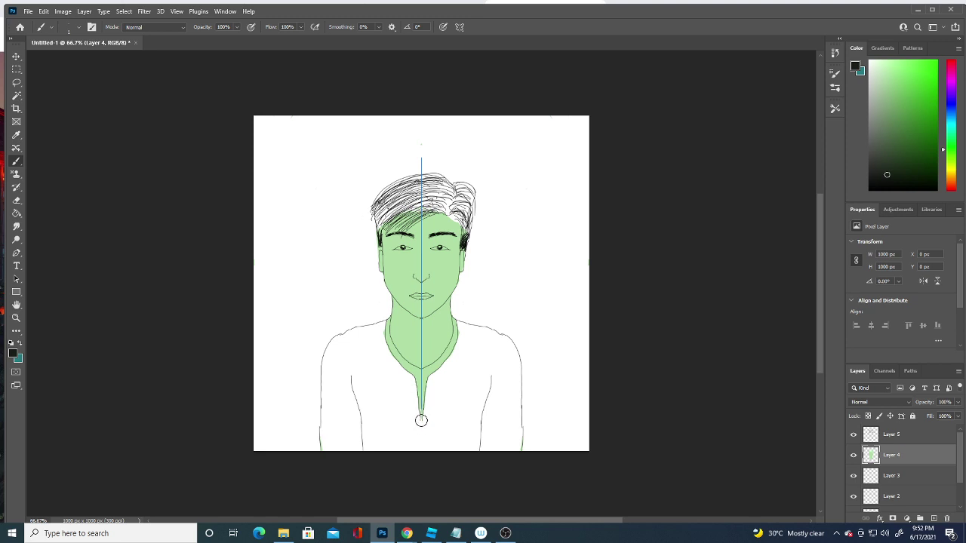
mouse_move(420, 416)
left_mouse_down()
mouse_move(425, 377)
mouse_move(461, 326)
left_mouse_up()
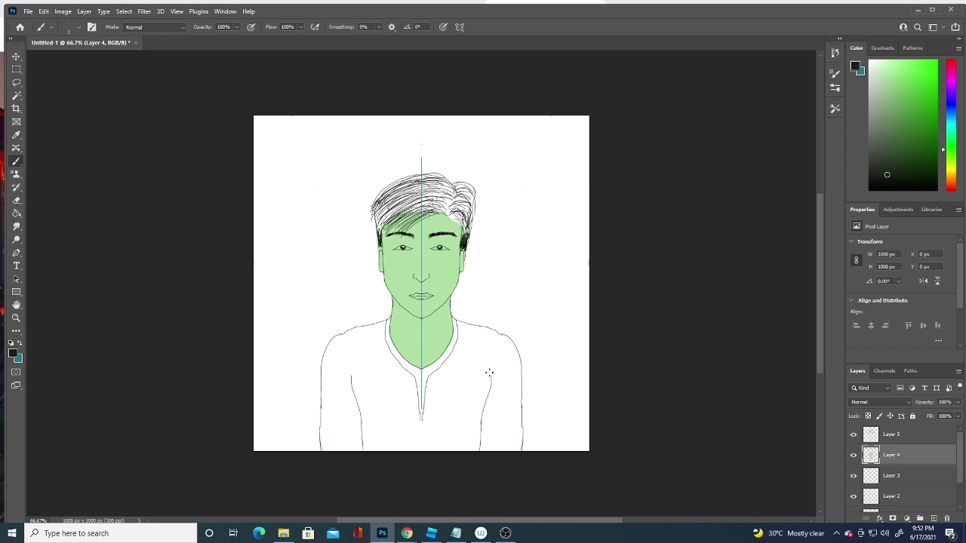
Set the foreground colour to white (ffffff)
left_click(12, 353)
type("ffffff")
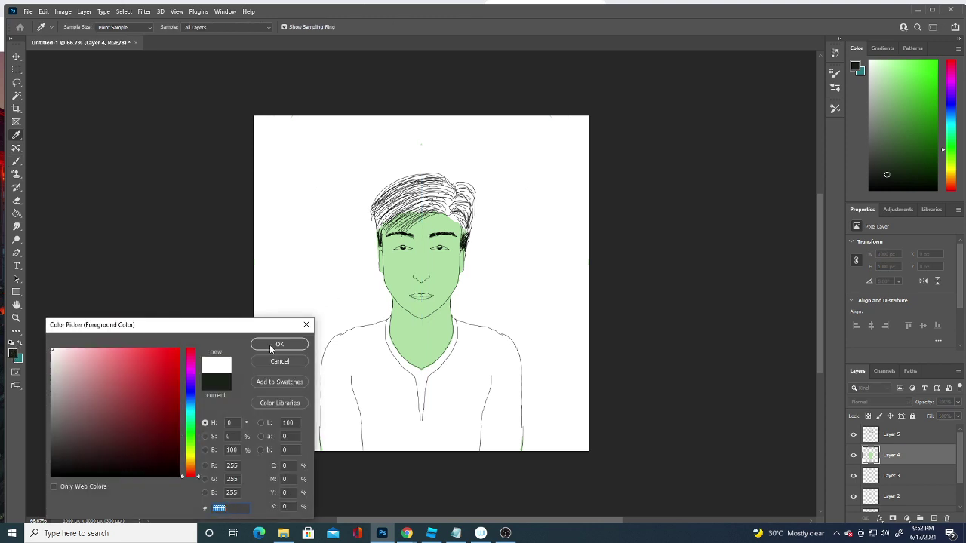
left_click(274, 341)
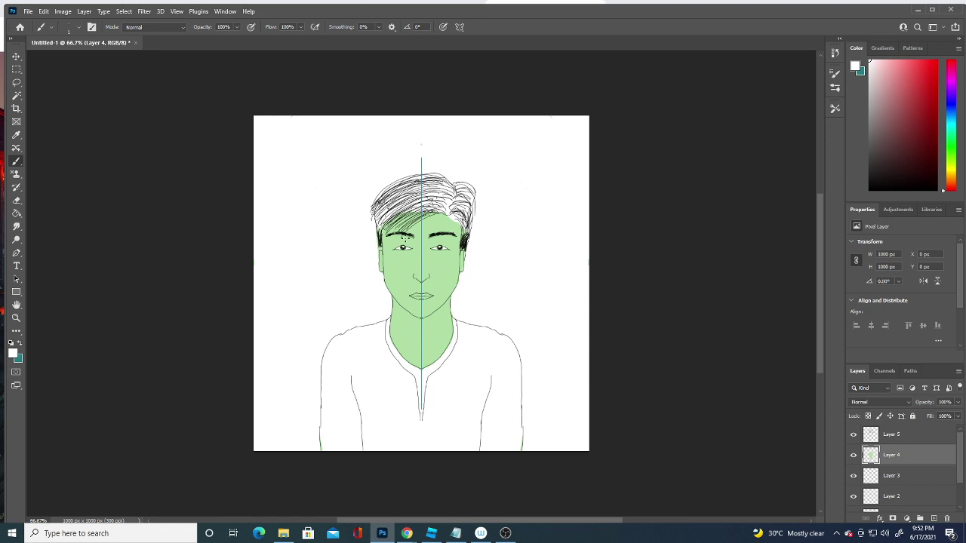
Choose dark red #6c0606, add new Layer 6, and start painting the hair
left_click(13, 354)
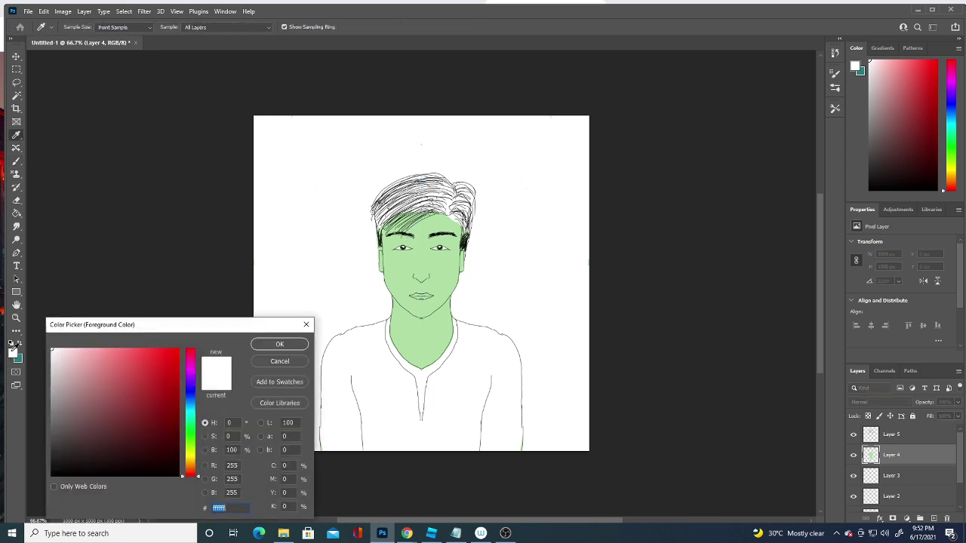
left_click(172, 421)
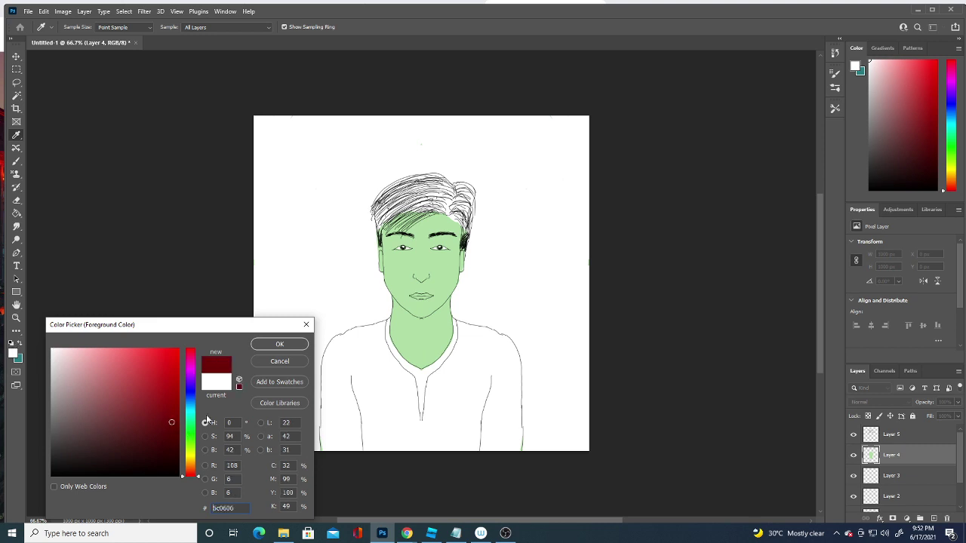
left_click(279, 344)
key("ctrl+shift+alt+n")
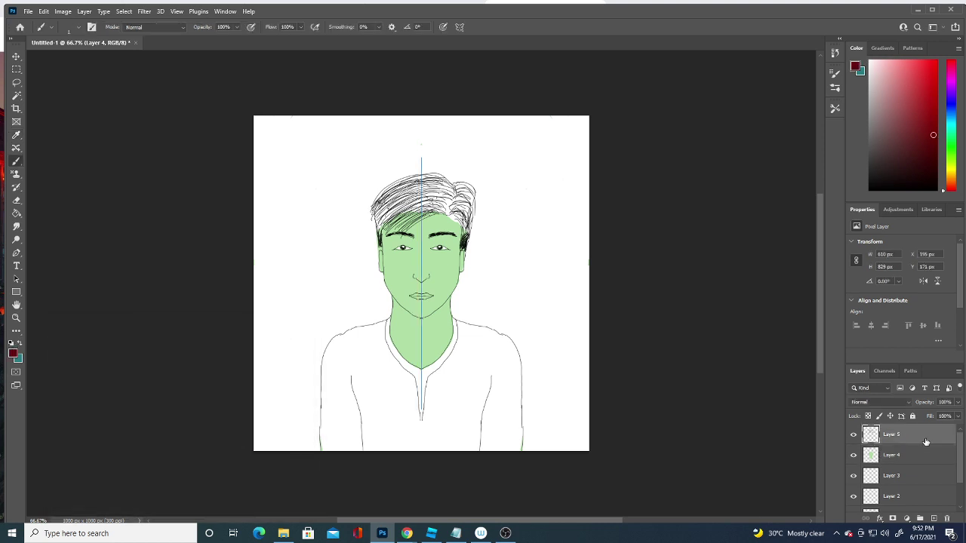
mouse_move(400, 219)
left_mouse_down()
mouse_move(439, 195)
mouse_move(424, 195)
left_mouse_up()
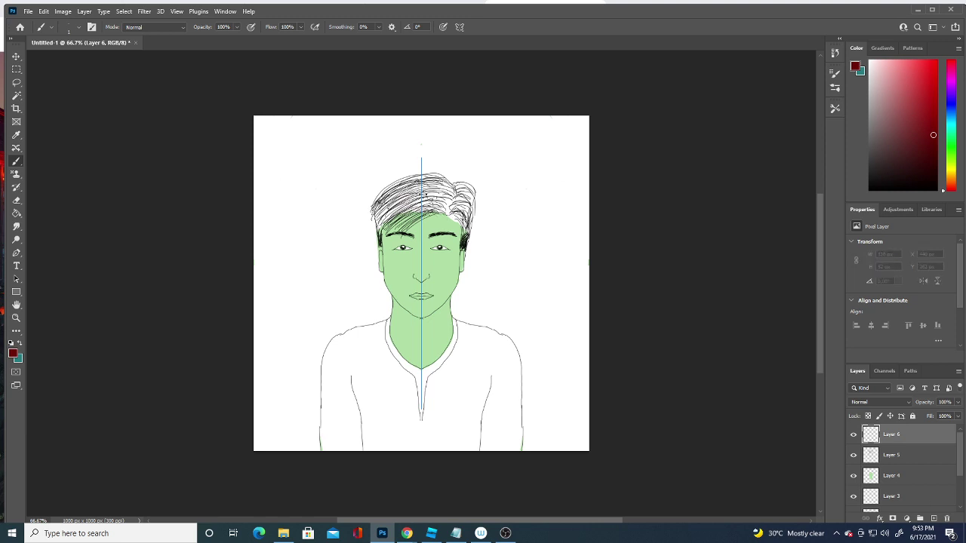
Turn off painting symmetry and hatch dark, then brighter, red strokes over the upper hair
left_click(459, 27)
left_click(492, 39)
left_click_drag(432, 191, 376, 210)
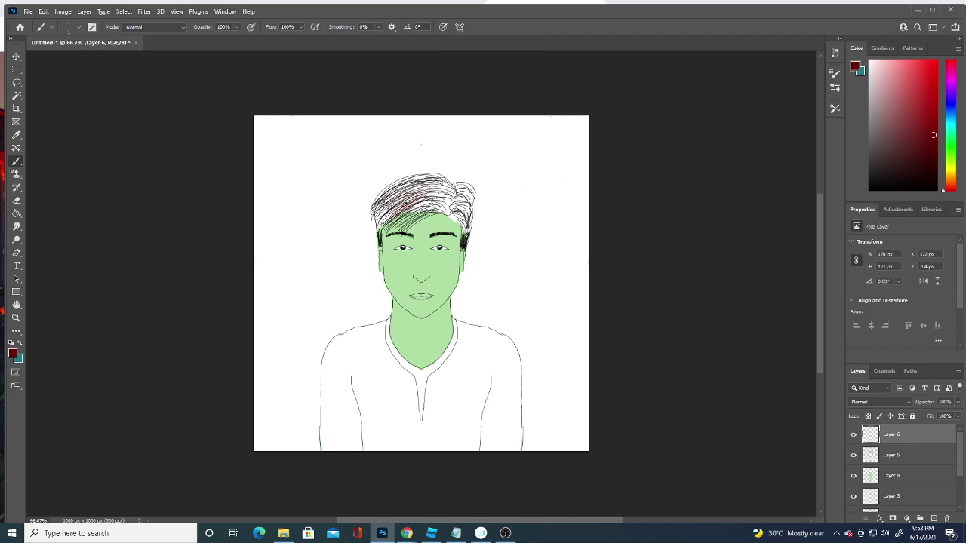
left_click(13, 353)
left_click(160, 382)
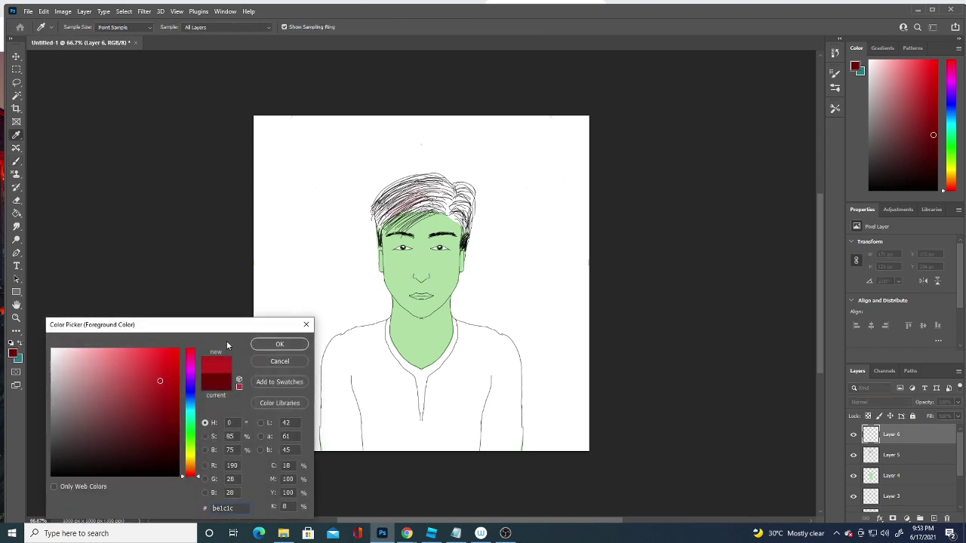
left_click(278, 341)
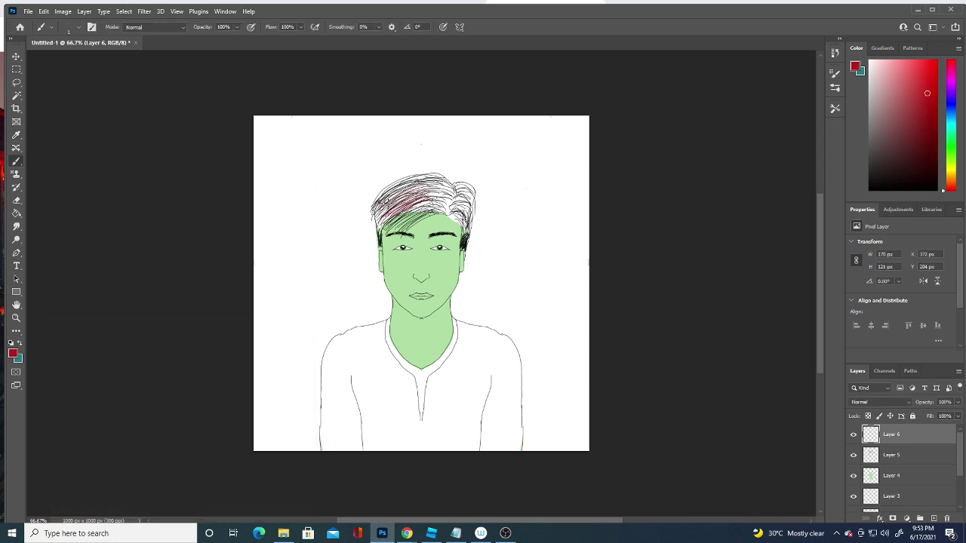
mouse_move(407, 189)
left_mouse_down()
mouse_move(391, 180)
mouse_move(376, 219)
left_mouse_up()
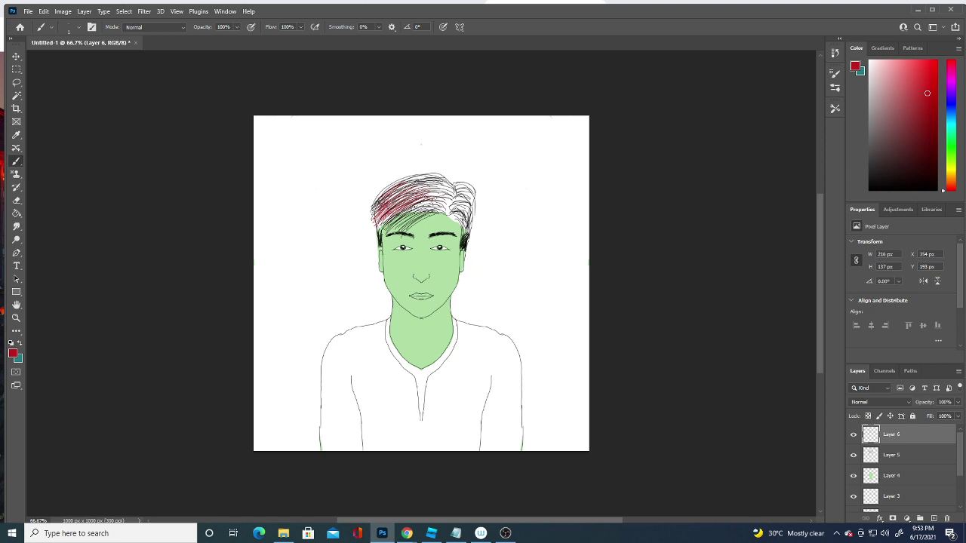
mouse_move(412, 212)
left_mouse_down()
mouse_move(436, 199)
mouse_move(376, 196)
mouse_move(400, 209)
mouse_move(403, 193)
mouse_move(391, 194)
mouse_move(376, 222)
left_mouse_up()
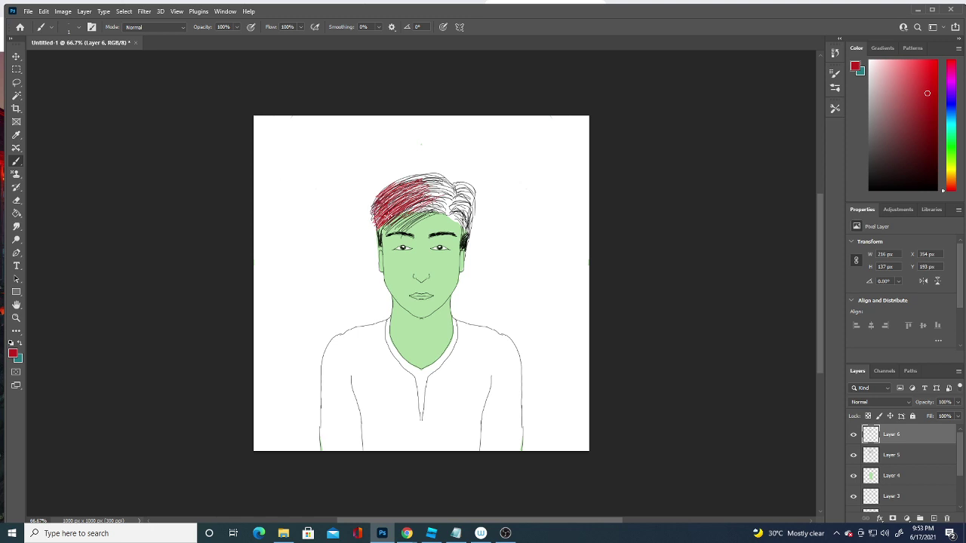
Hatch red along the lower hairline and right side, then choose a brighter red
mouse_move(420, 196)
left_mouse_down()
mouse_move(400, 219)
mouse_move(450, 228)
left_mouse_up()
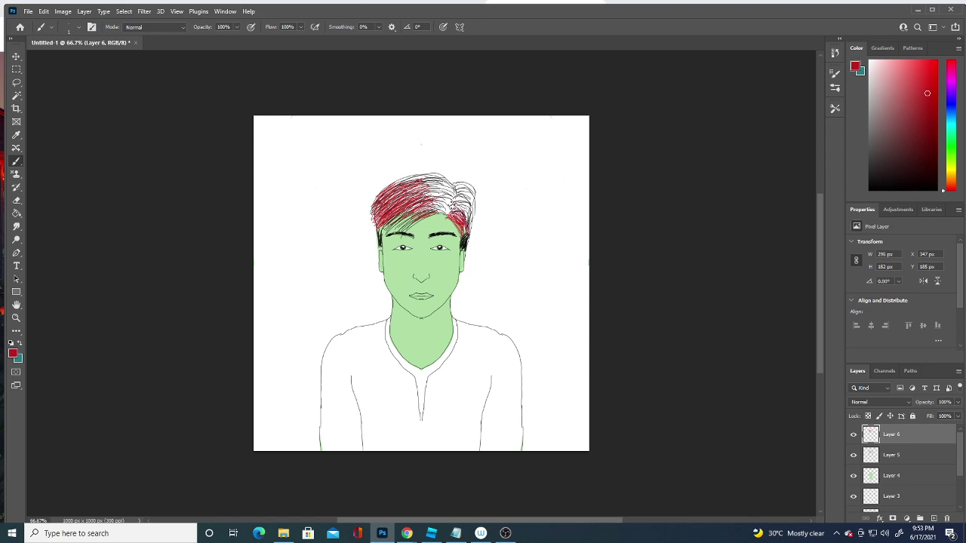
left_click_drag(463, 195, 448, 208)
left_click(14, 355)
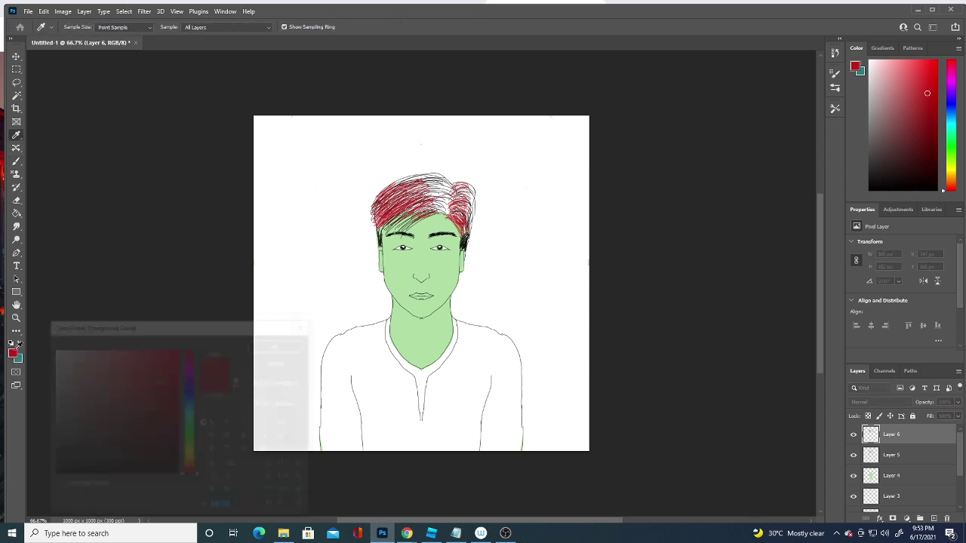
left_click(145, 357)
left_click(274, 346)
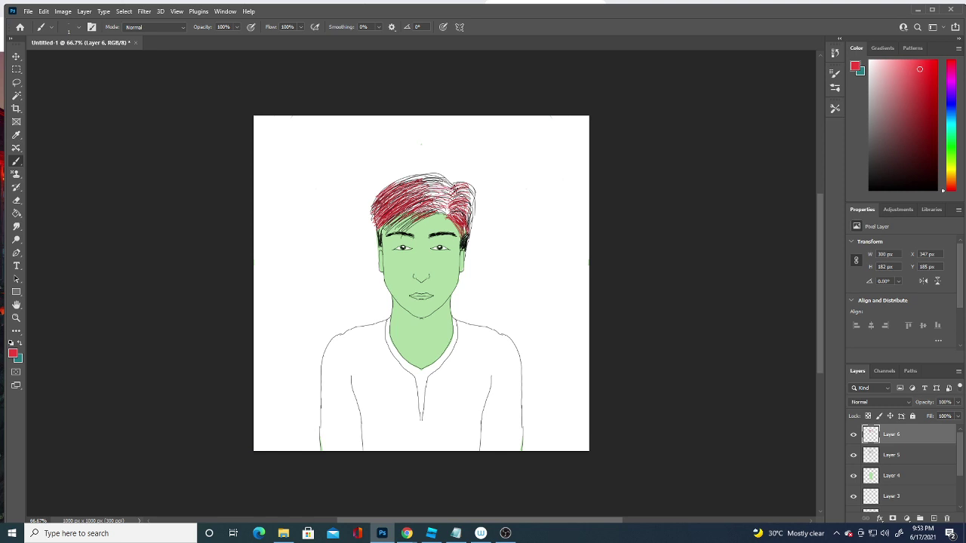
left_click(79, 27)
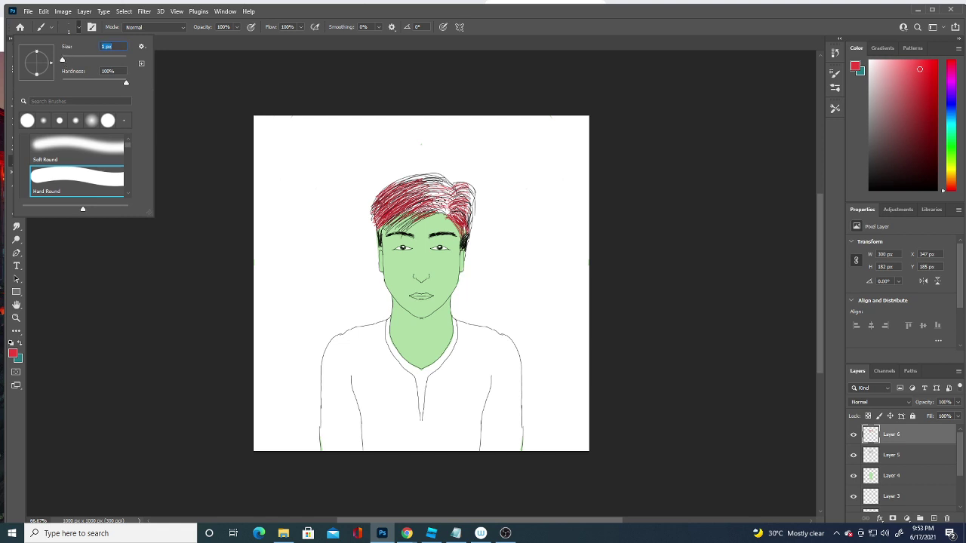
Enlarge the brush to 17 px and paint solid red on the hair's right side
left_click_drag(62, 59, 67, 59)
left_click(445, 214)
left_click_drag(442, 209, 431, 179)
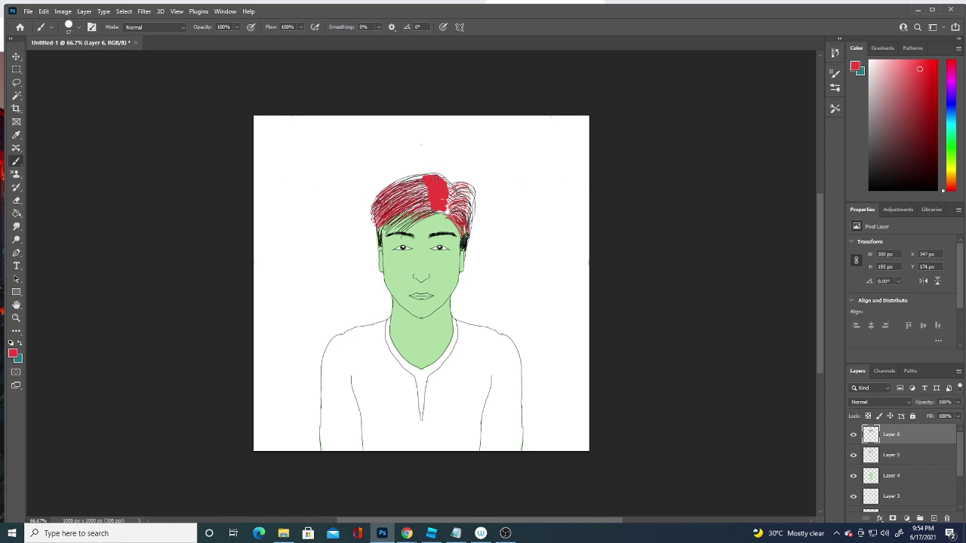
key("ctrl+z")
mouse_move(450, 213)
left_mouse_down()
mouse_move(456, 189)
mouse_move(459, 221)
mouse_move(470, 198)
mouse_move(431, 178)
mouse_move(441, 185)
left_mouse_up()
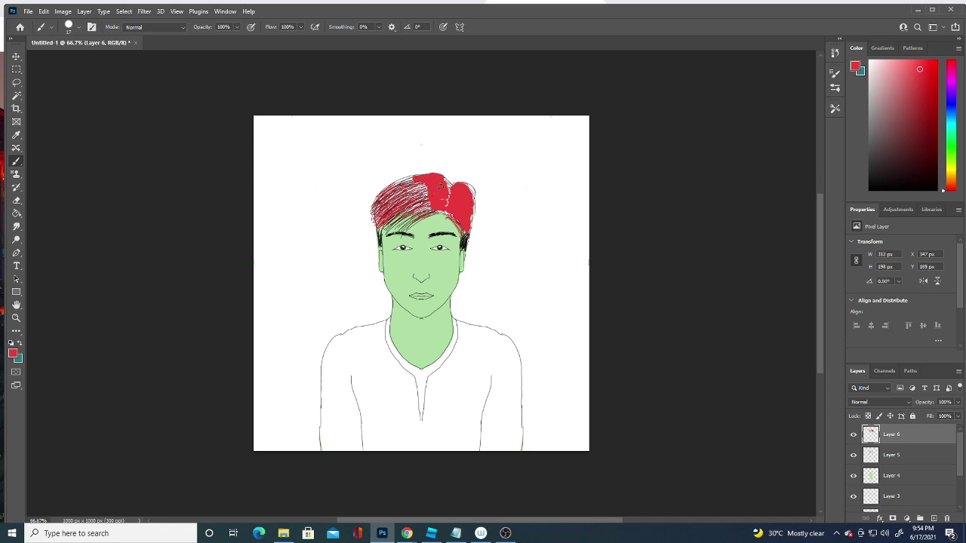
Toggle Layer 6 visibility to compare, then cover the hatched left hair with solid red
left_click(854, 435)
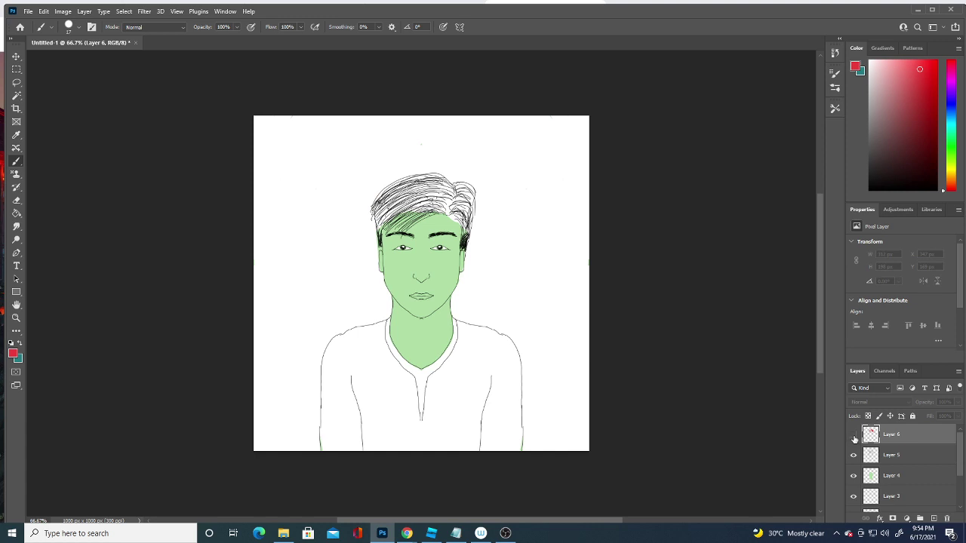
left_click(854, 435)
left_click(854, 436)
mouse_move(415, 178)
left_mouse_down()
mouse_move(401, 180)
mouse_move(446, 199)
left_mouse_up()
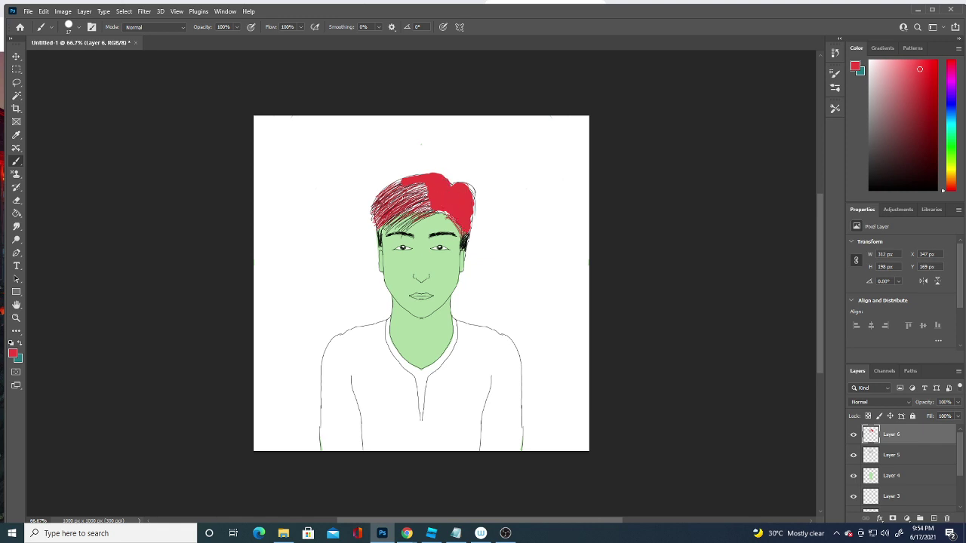
mouse_move(383, 203)
left_mouse_down()
mouse_move(407, 182)
mouse_move(381, 205)
mouse_move(407, 188)
mouse_move(421, 189)
mouse_move(404, 197)
mouse_move(424, 195)
mouse_move(416, 205)
mouse_move(427, 210)
mouse_move(427, 192)
mouse_move(392, 217)
mouse_move(380, 206)
mouse_move(430, 191)
mouse_move(388, 225)
mouse_move(395, 204)
mouse_move(386, 190)
mouse_move(405, 180)
mouse_move(451, 185)
mouse_move(457, 202)
mouse_move(439, 209)
mouse_move(469, 222)
mouse_move(471, 192)
mouse_move(459, 185)
mouse_move(469, 183)
left_mouse_up()
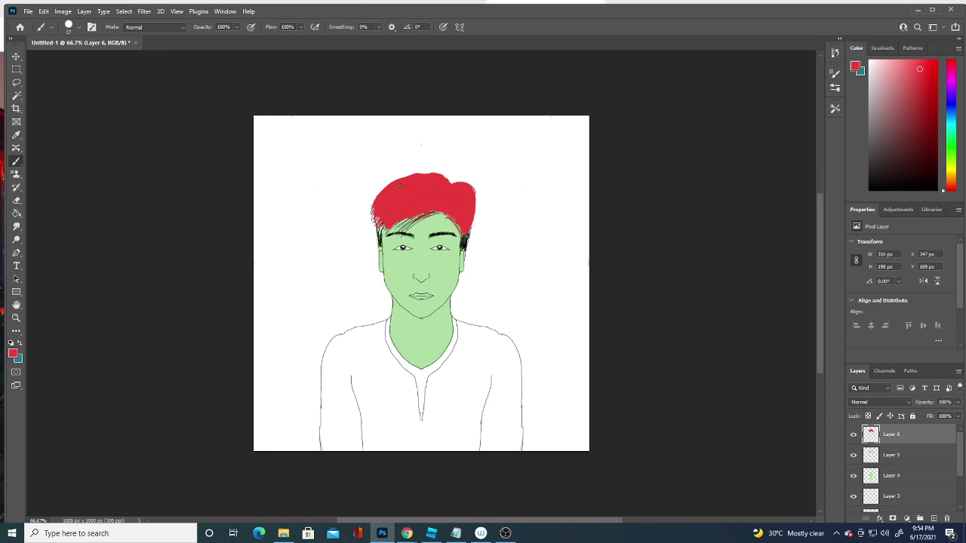
Pick a lighter red, add new Layer 7, and shrink the brush to 1 px
left_click(12, 353)
left_click(116, 376)
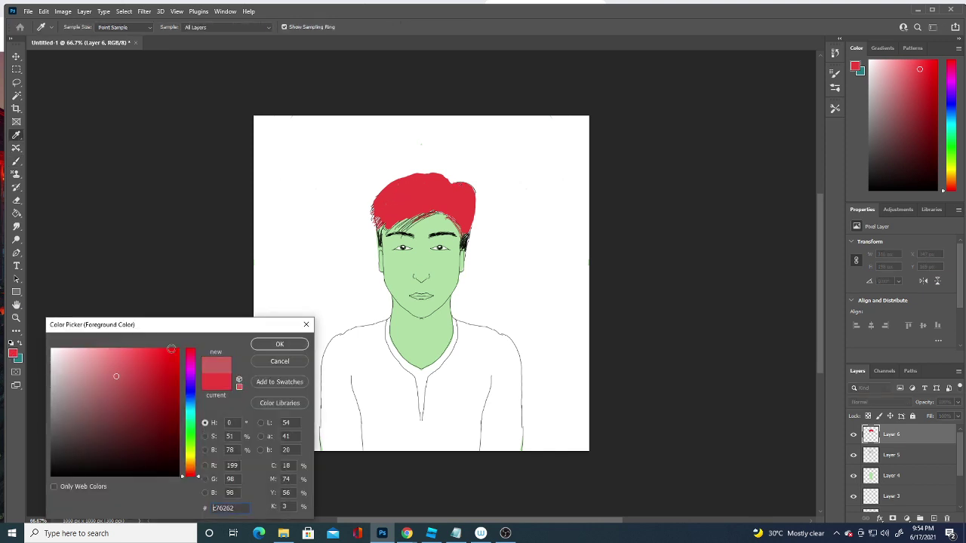
left_click(281, 344)
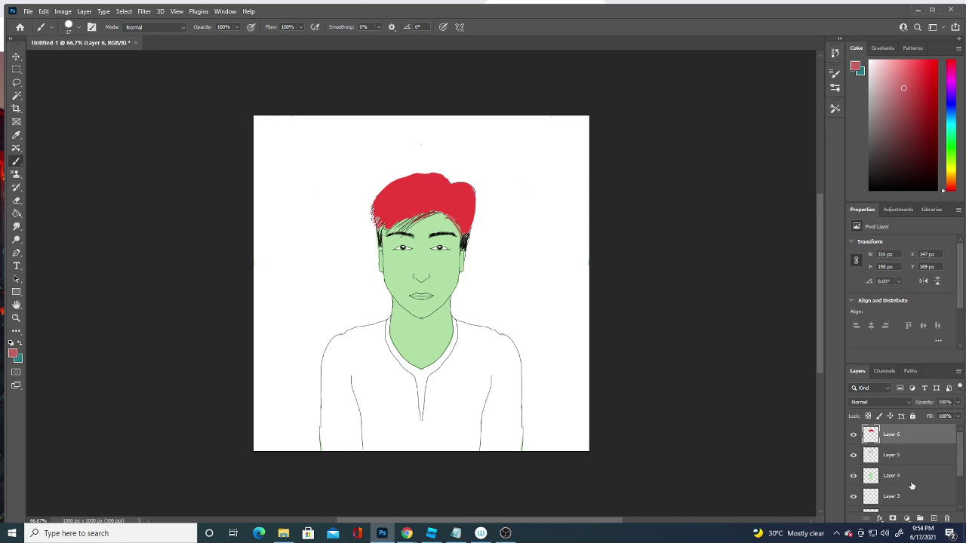
left_click(934, 519)
left_click(69, 27)
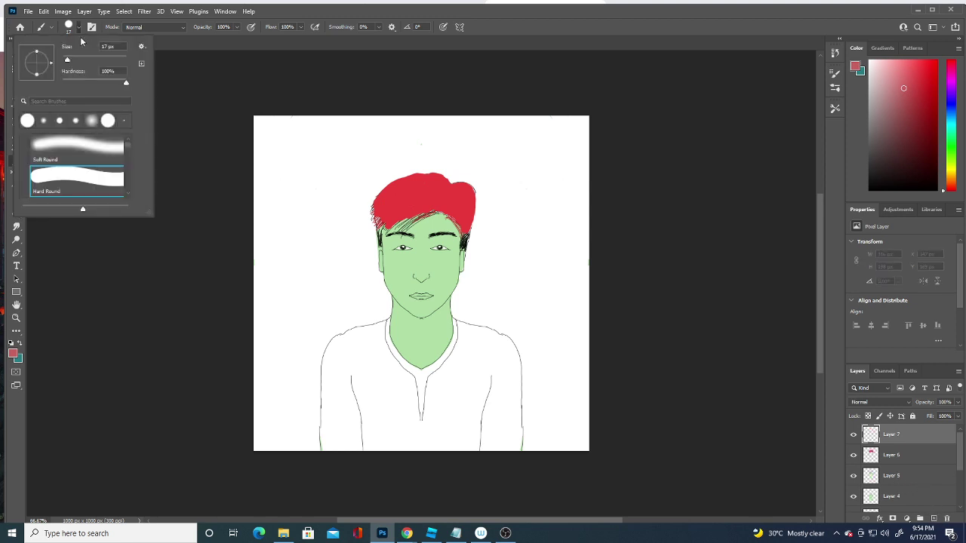
left_click_drag(71, 60, 52, 59)
key("Return")
Paint thin light pink strands across the red hair
left_click(12, 354)
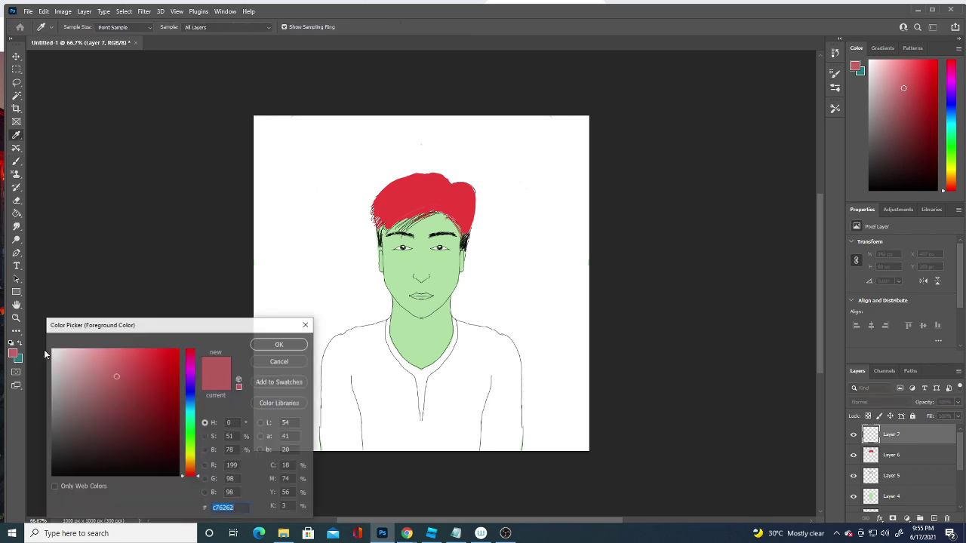
left_click(76, 362)
left_click(278, 346)
left_click_drag(427, 206, 382, 220)
mouse_move(444, 190)
left_mouse_down()
mouse_move(382, 213)
mouse_move(391, 192)
mouse_move(409, 217)
mouse_move(379, 224)
left_mouse_up()
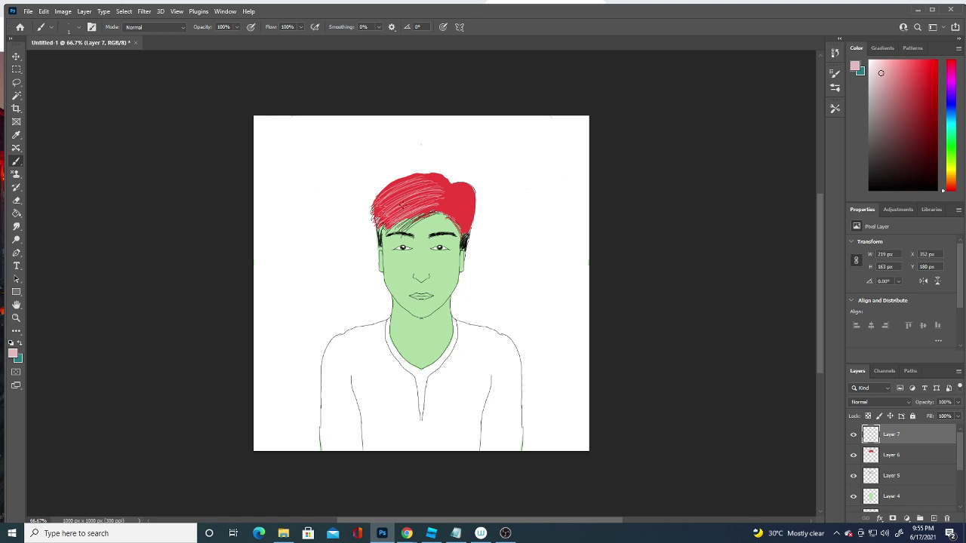
mouse_move(464, 212)
left_mouse_down()
mouse_move(439, 225)
mouse_move(450, 224)
mouse_move(453, 190)
mouse_move(425, 173)
mouse_move(389, 187)
left_mouse_up()
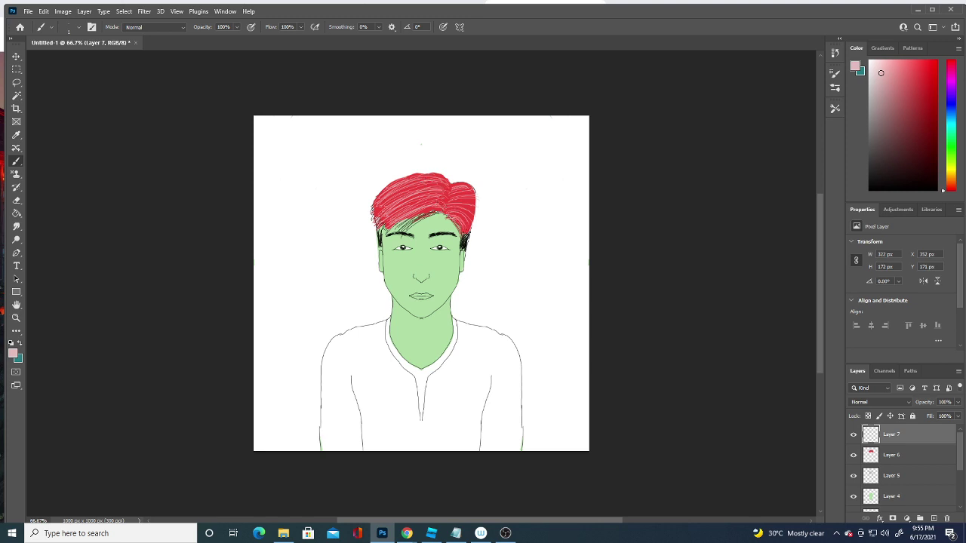
left_click_drag(468, 231, 454, 198)
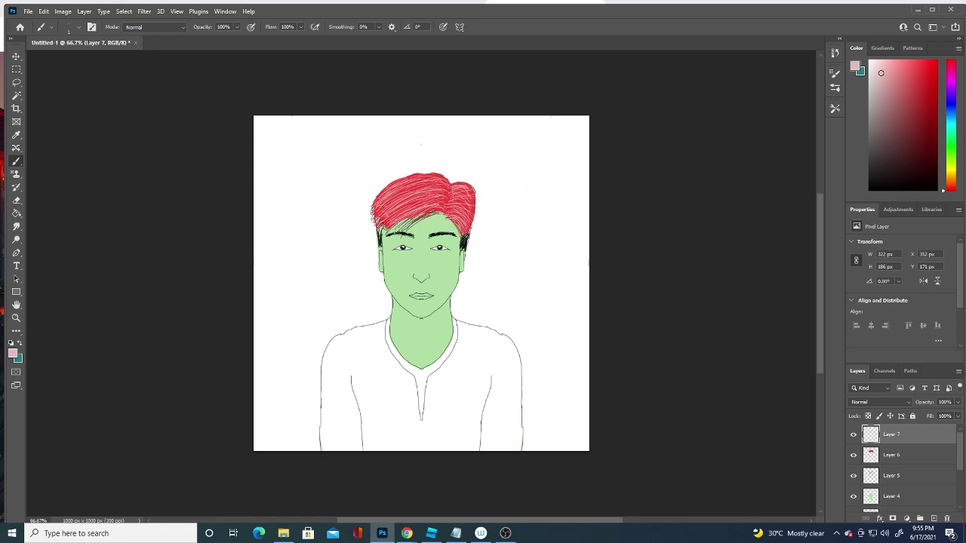
Switch to dark red #551b1b and paint dark strokes on the hair and its edges
left_click(12, 354)
left_click(138, 433)
left_click(278, 344)
mouse_move(385, 217)
left_mouse_down()
mouse_move(434, 183)
mouse_move(464, 182)
mouse_move(434, 189)
left_mouse_up()
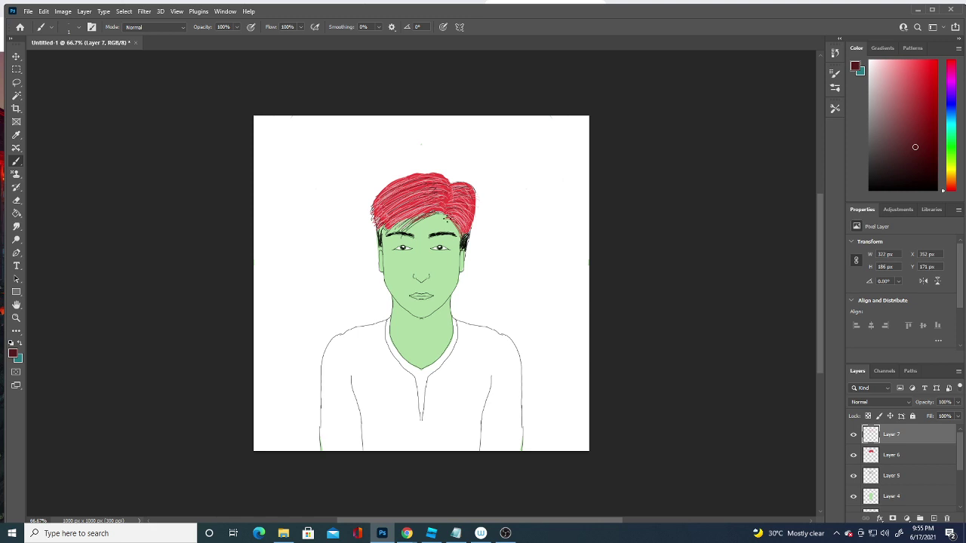
left_click_drag(458, 222, 459, 227)
mouse_move(400, 220)
left_mouse_down()
mouse_move(414, 214)
mouse_move(396, 217)
mouse_move(383, 234)
left_mouse_up()
left_click_drag(460, 234, 468, 242)
Add more dark red strands along both hair edges and across the top
left_click_drag(379, 225, 382, 236)
left_click_drag(462, 229, 471, 238)
left_click_drag(463, 231, 468, 243)
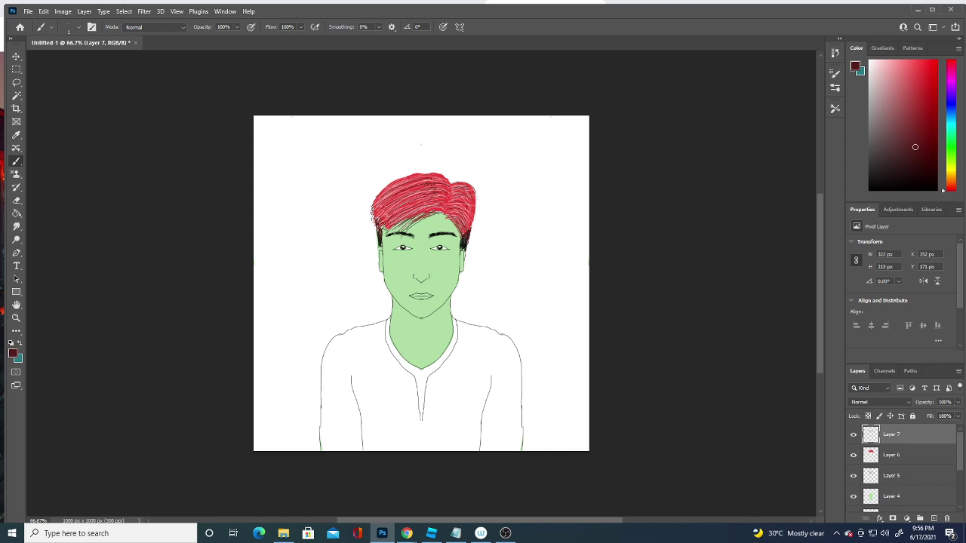
left_click_drag(391, 190, 381, 216)
left_click_drag(453, 192, 457, 222)
left_click_drag(439, 176, 406, 182)
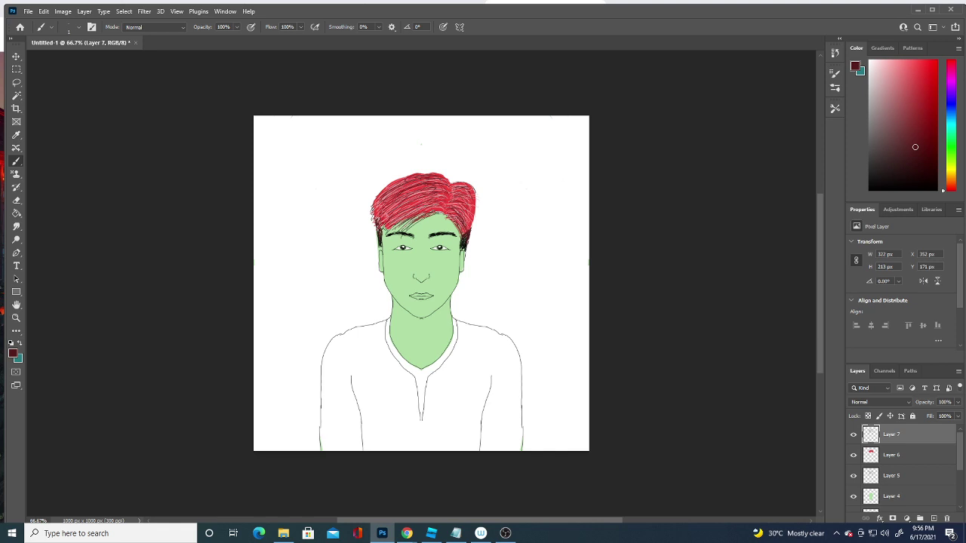
mouse_move(451, 205)
left_mouse_down()
mouse_move(445, 210)
mouse_move(444, 198)
left_mouse_up()
Set the foreground to dark blue 07238c and paint the left neckline
left_click(12, 354)
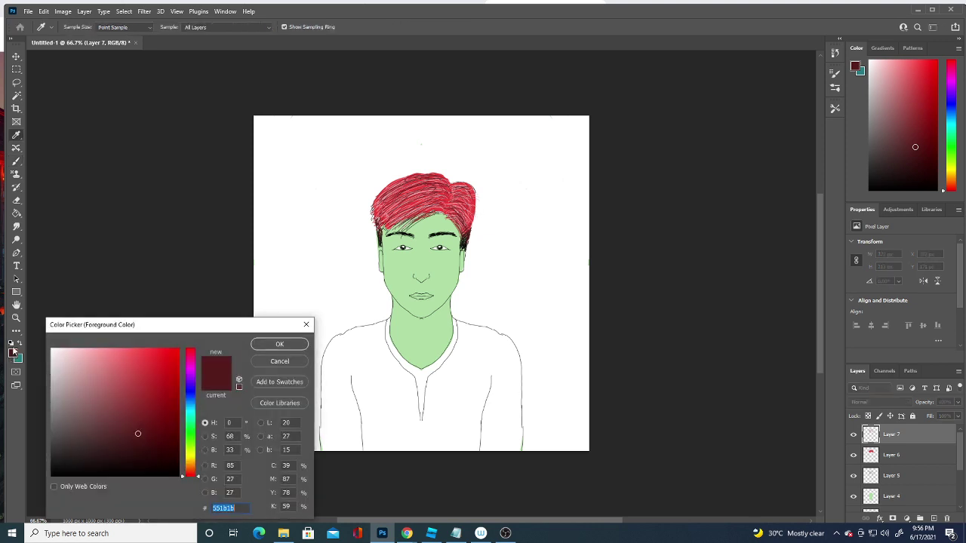
left_click(188, 396)
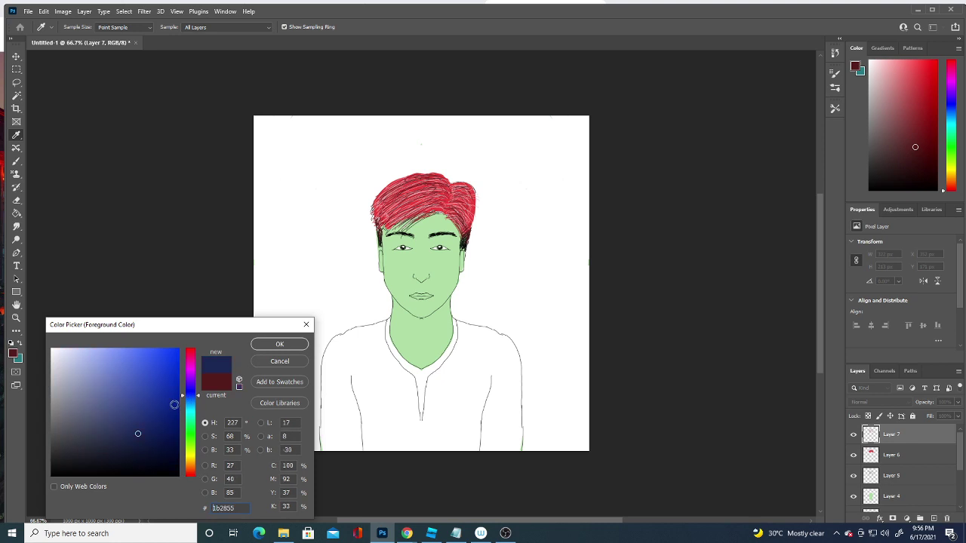
left_click(279, 344)
left_click_drag(388, 329, 388, 320)
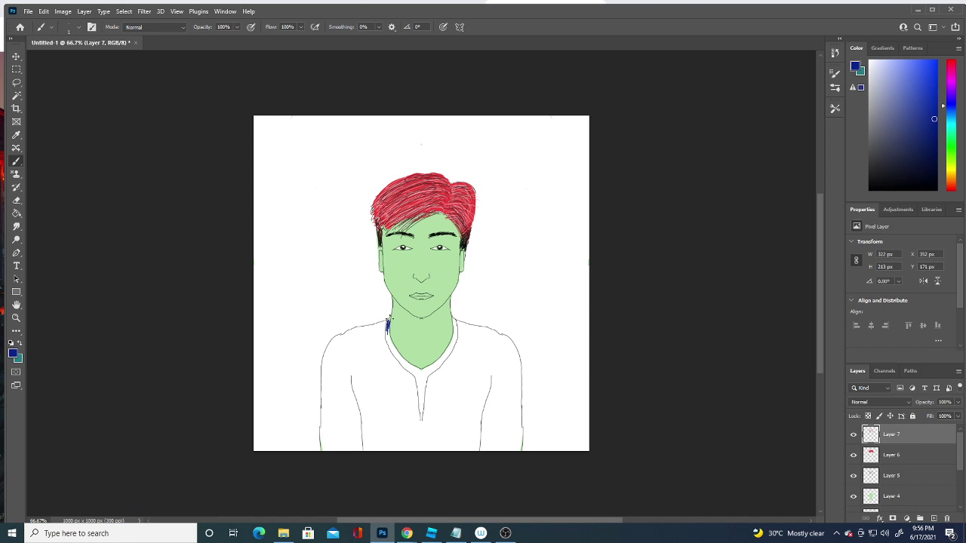
left_click_drag(387, 330, 385, 337)
Raise the brush to 3 px and thicken and extend the blue left collar
left_click(78, 26)
key("Up")
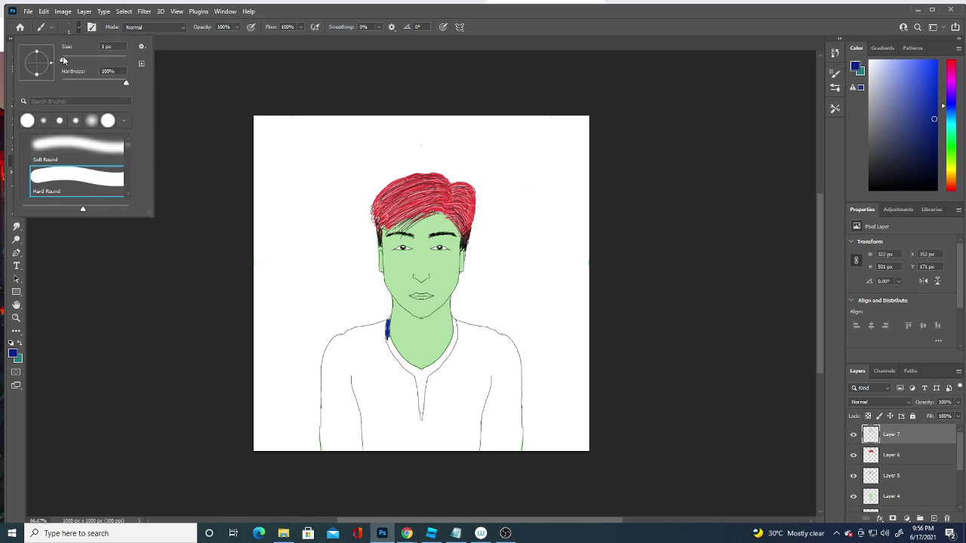
key("Up")
left_click(390, 341)
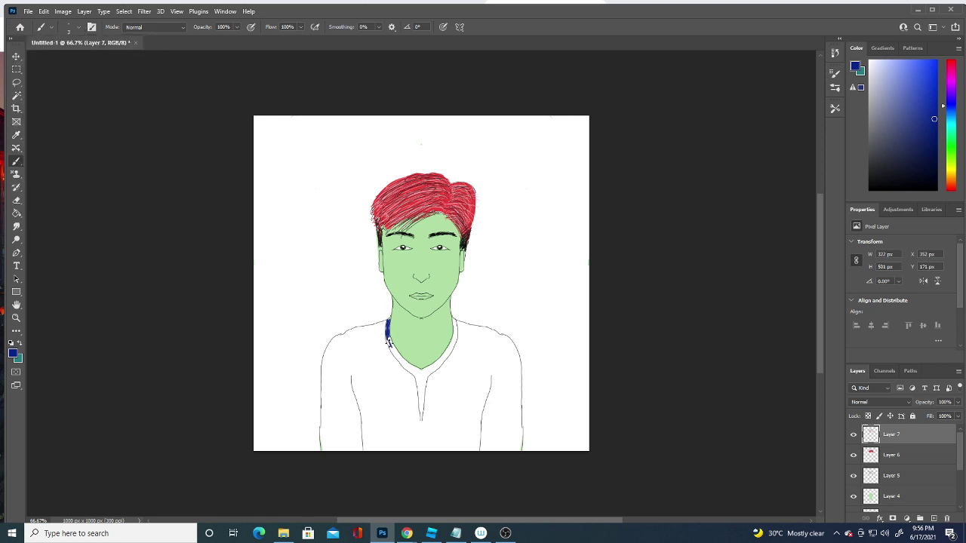
left_click_drag(389, 340, 392, 347)
Enable Vertical symmetry and paint the dark blue collar mirrored into a V below the neck
left_click(459, 27)
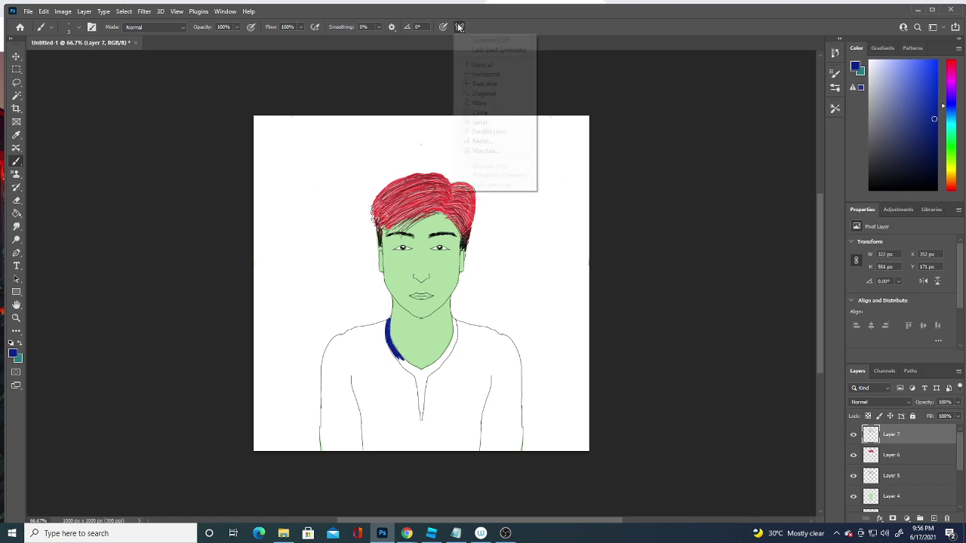
left_click(496, 51)
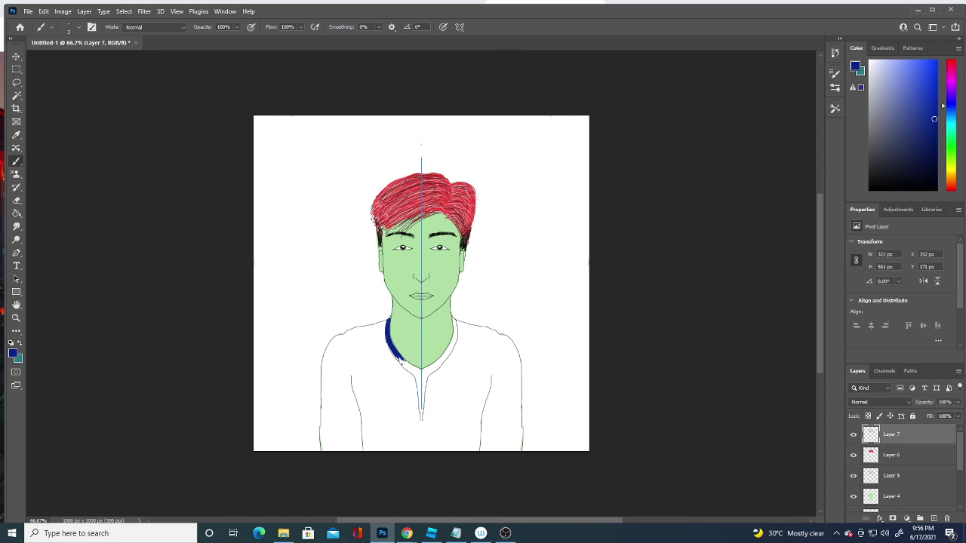
left_click_drag(402, 361, 408, 367)
left_click_drag(410, 367, 409, 364)
left_click_drag(407, 367, 406, 369)
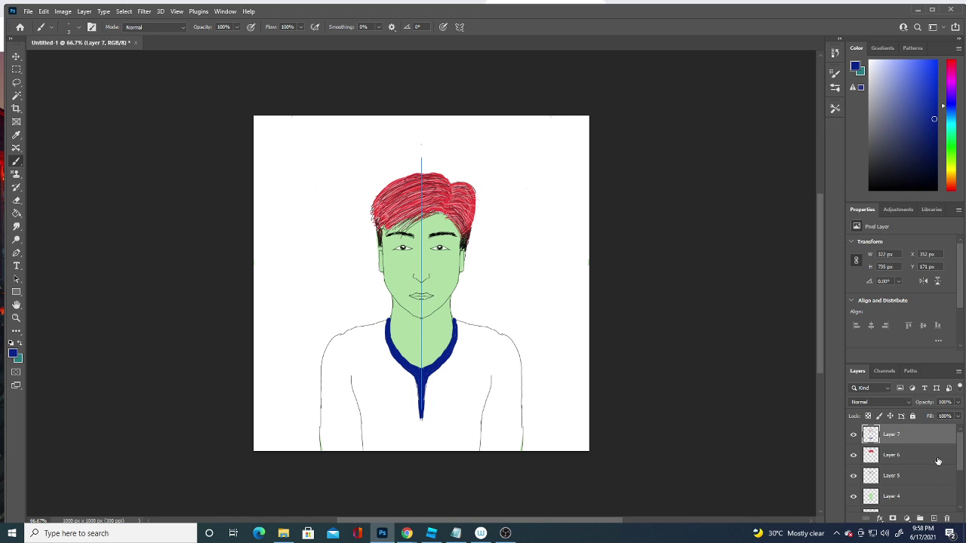
Add empty Layer 8 above Layer 3, undo a trial blue bucket fill, and select Layer 3
scroll(957, 468, "down", 1)
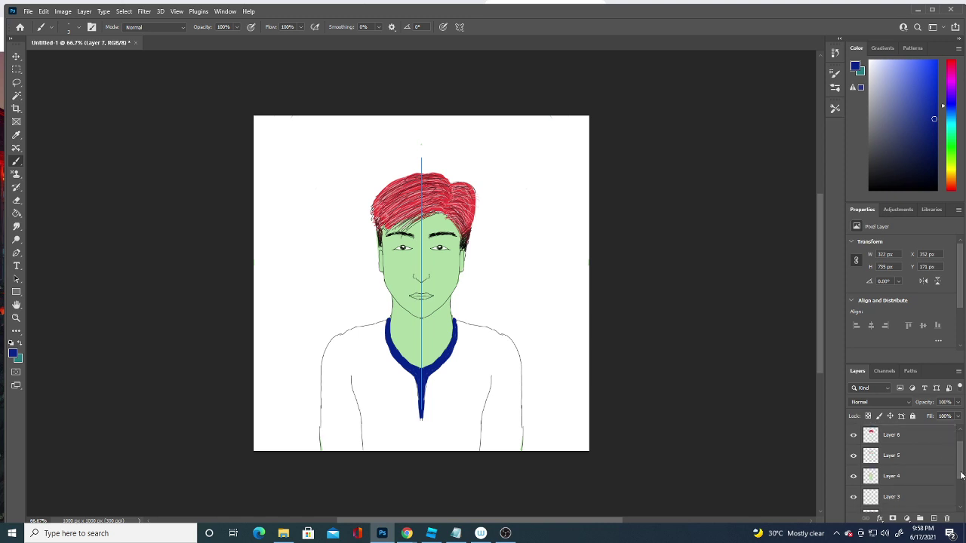
left_click(853, 477)
left_click(935, 518)
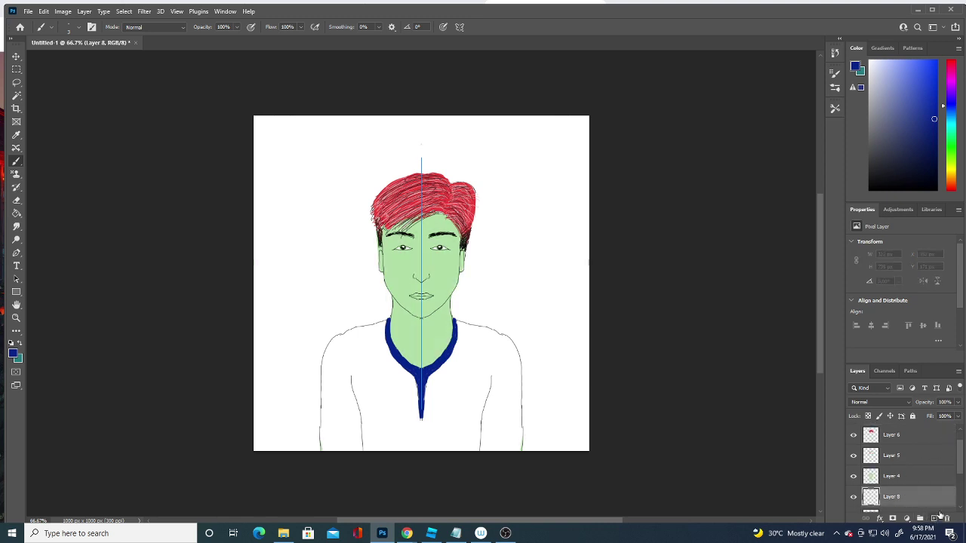
left_click(16, 215)
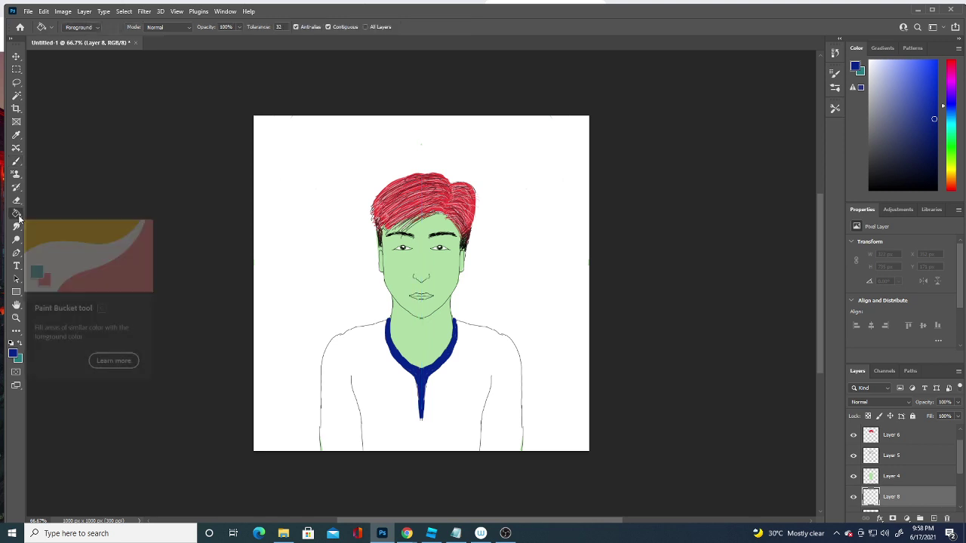
left_click(543, 313)
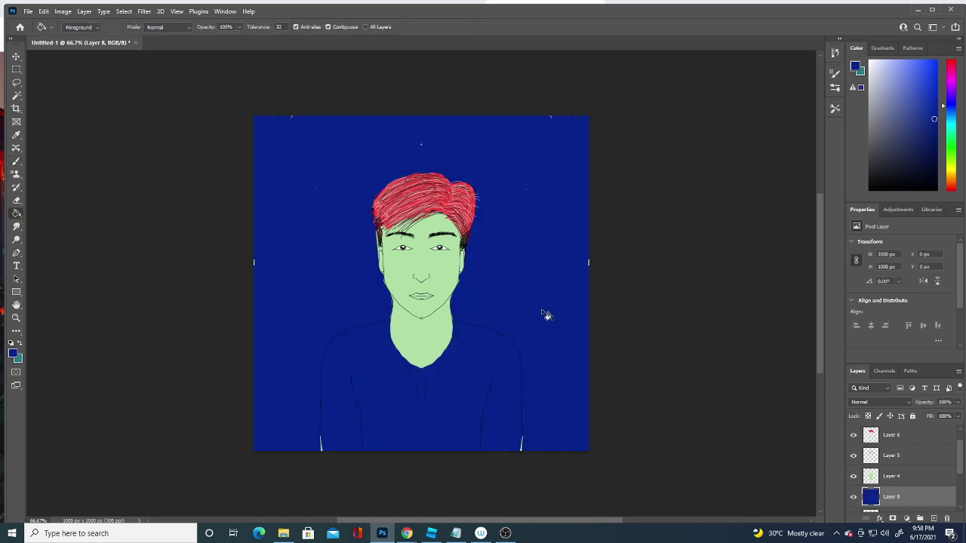
key("ctrl+z")
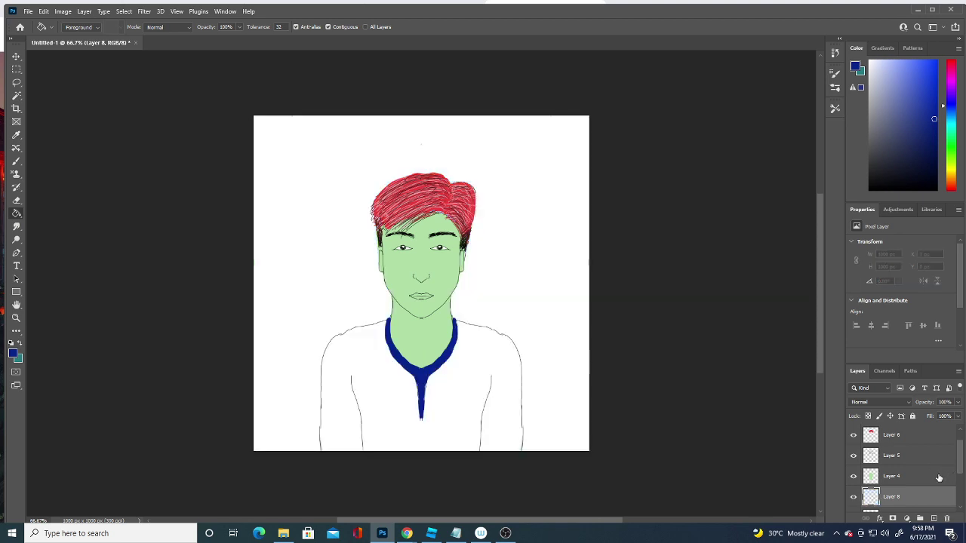
scroll(943, 479, "down", 1)
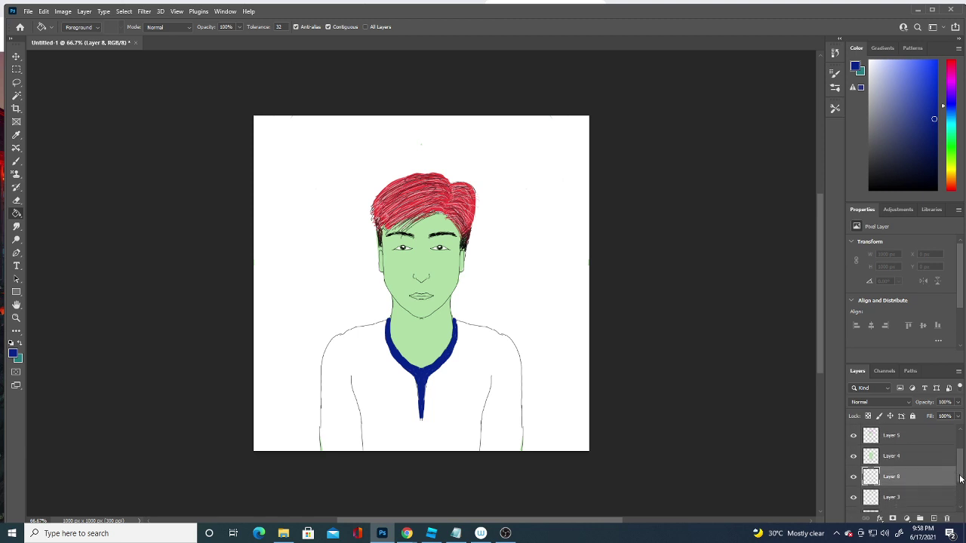
left_click(910, 495)
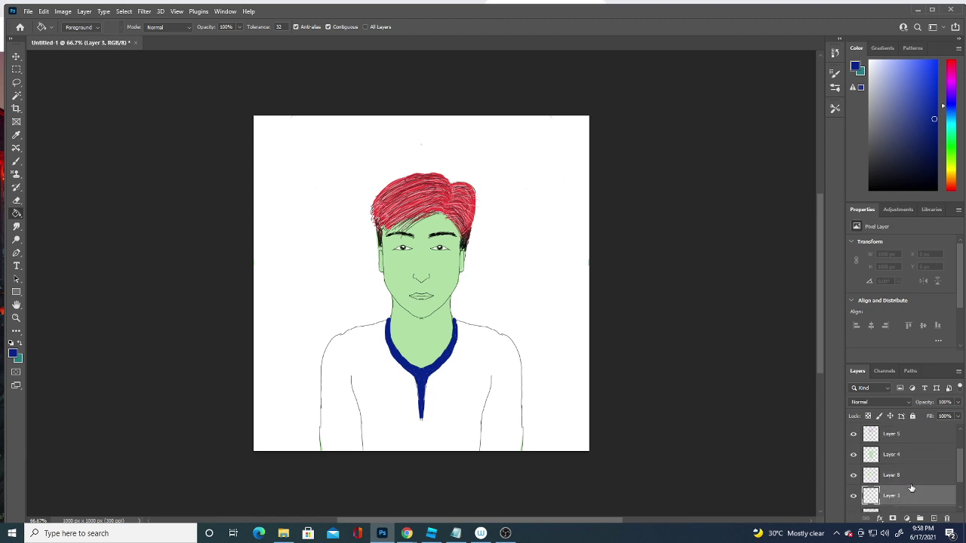
Pick a dark red and bucket-fill the background with it
left_click(13, 354)
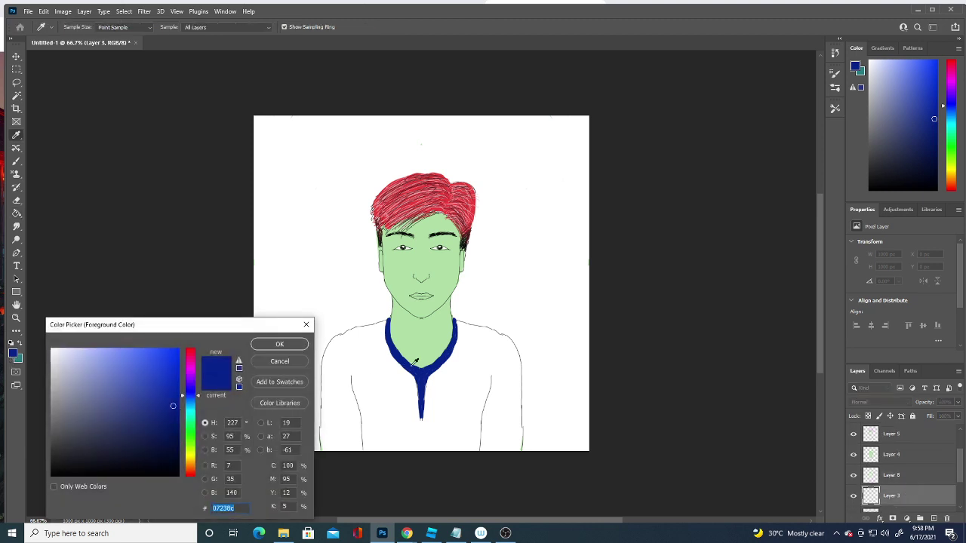
left_click(469, 210)
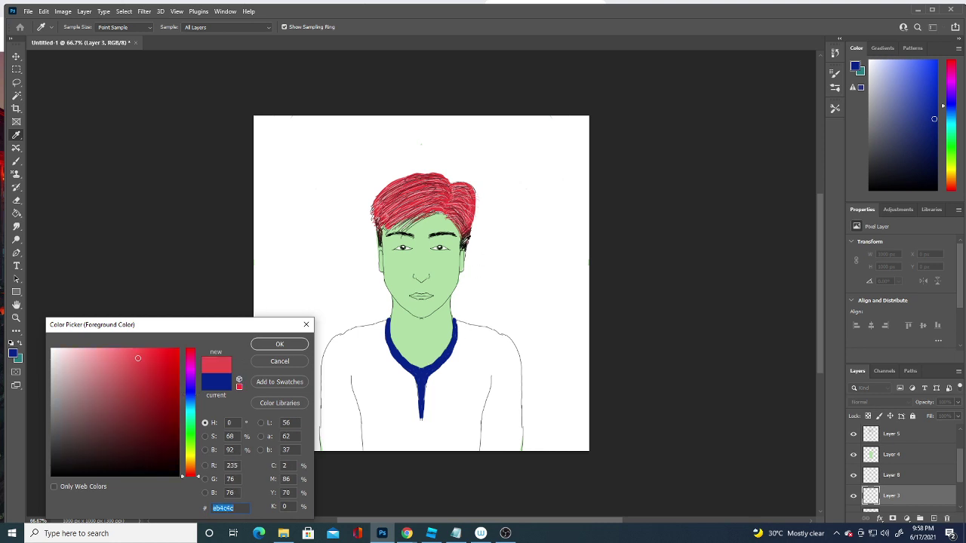
left_click(151, 389)
left_click(292, 348)
key("g")
left_click(317, 315)
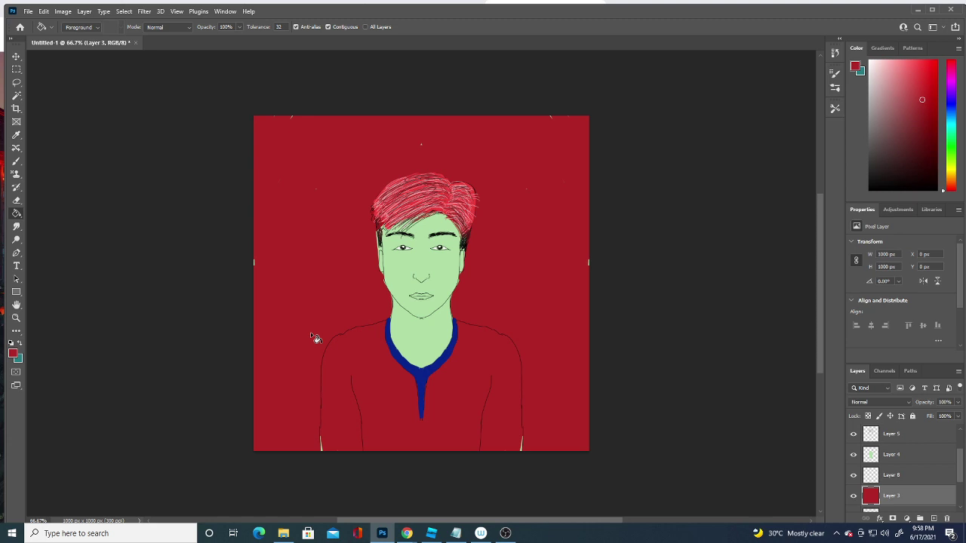
Shift the hue to green and refill the background green
left_click(13, 354)
left_click_drag(190, 413, 190, 422)
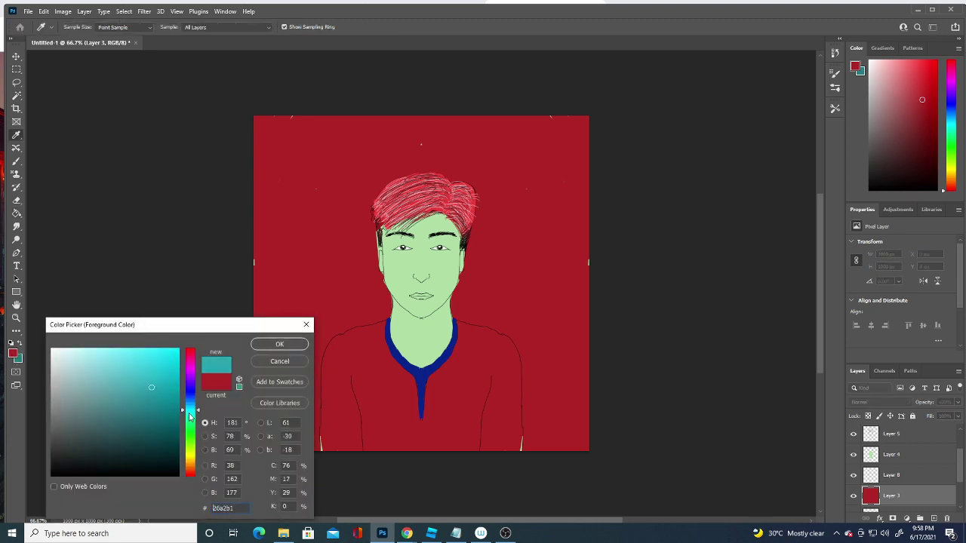
left_click(170, 406)
left_click(289, 340)
left_click(309, 304)
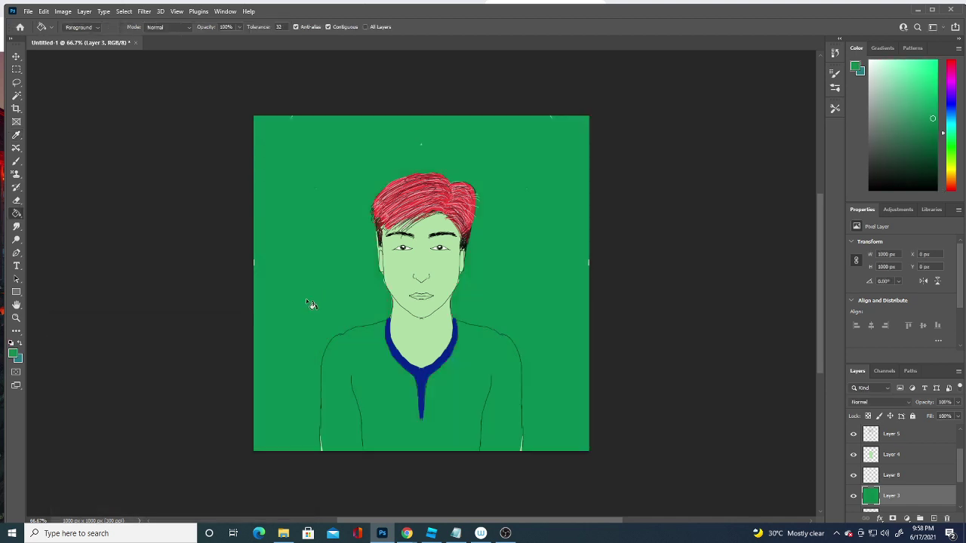
Try a lighter green, then a dark green, as the background fill
left_click(13, 354)
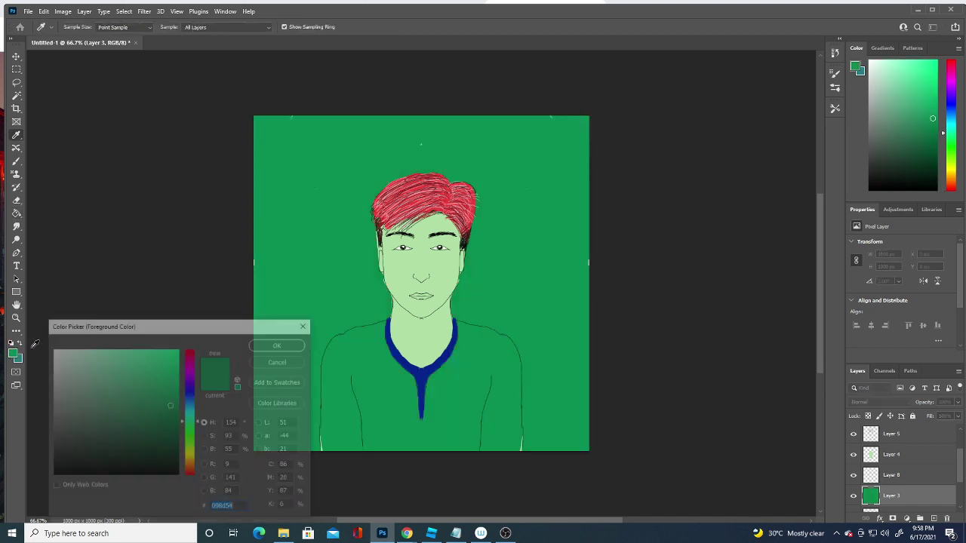
left_click(119, 382)
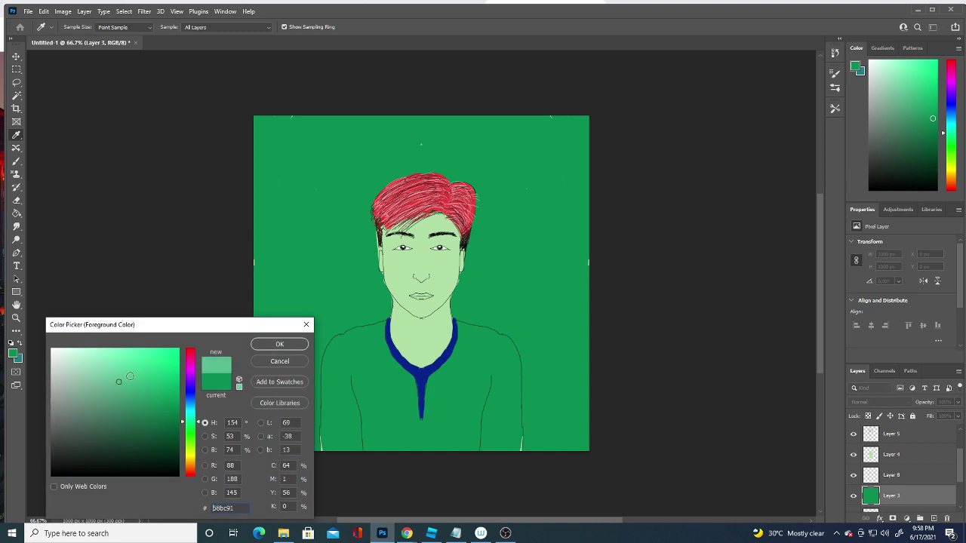
left_click(279, 344)
left_click(309, 302)
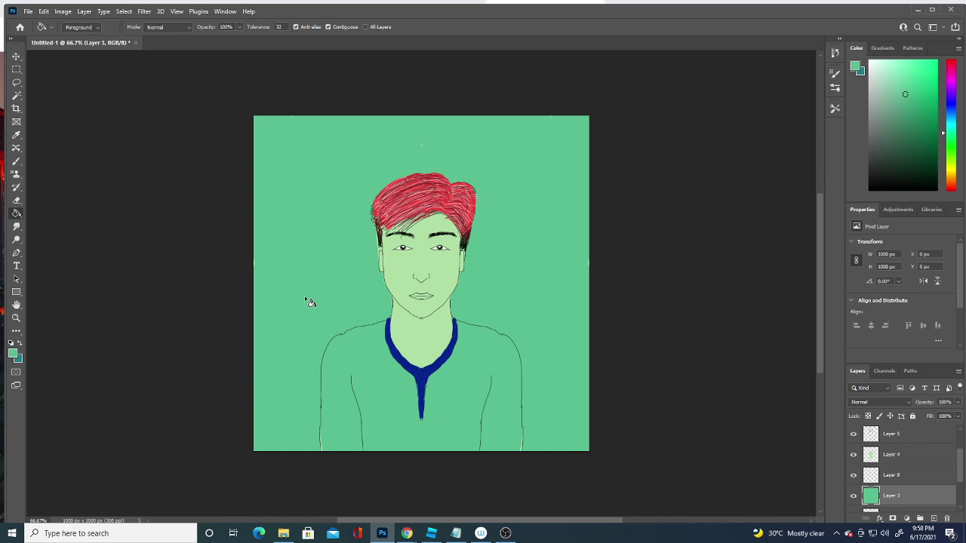
left_click(13, 354)
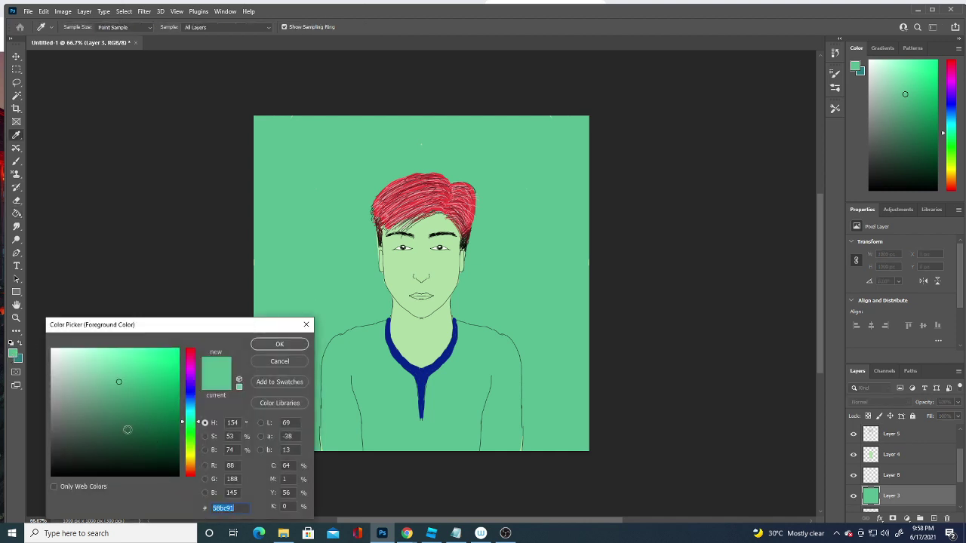
left_click(117, 432)
left_click(271, 345)
left_click(295, 317)
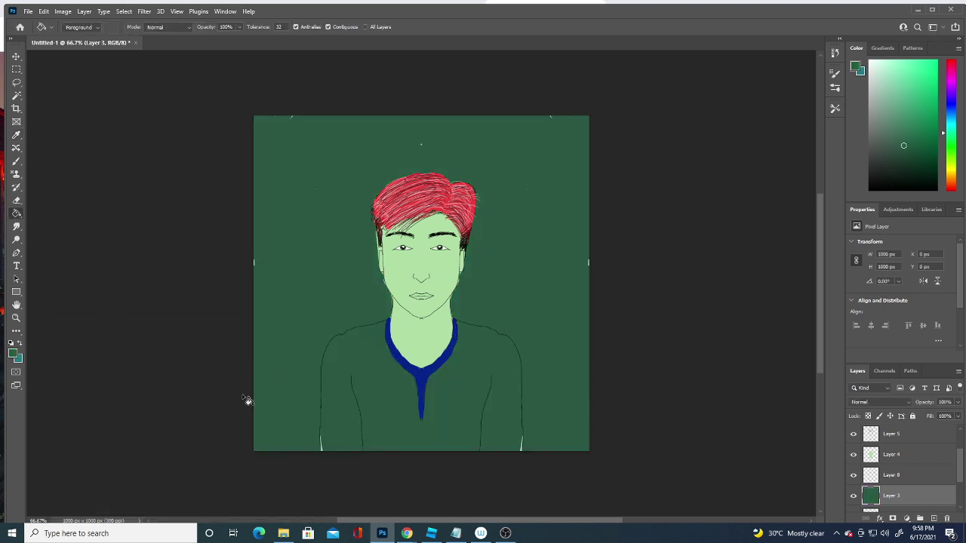
Settle on muted medium green #648c5c for the background fill
left_click(13, 354)
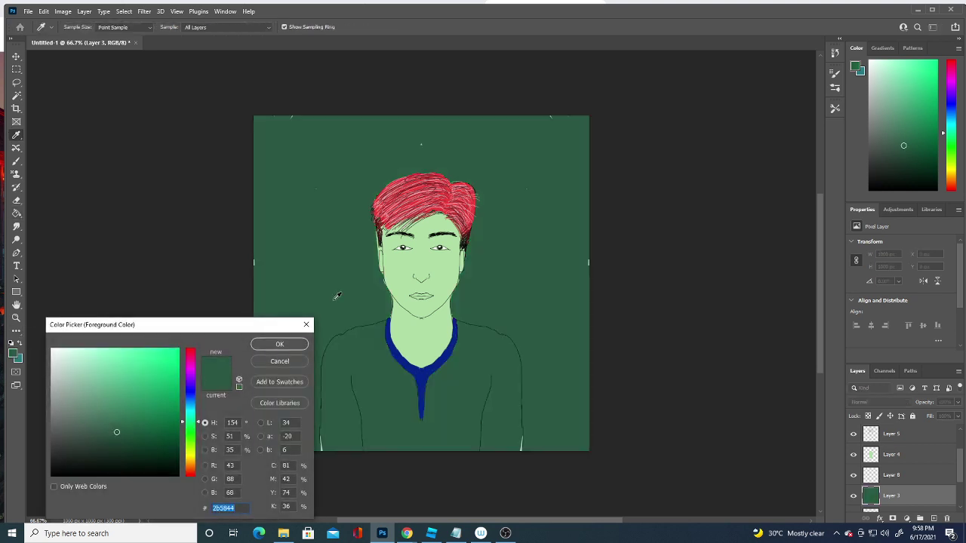
left_click(404, 259)
left_click(95, 407)
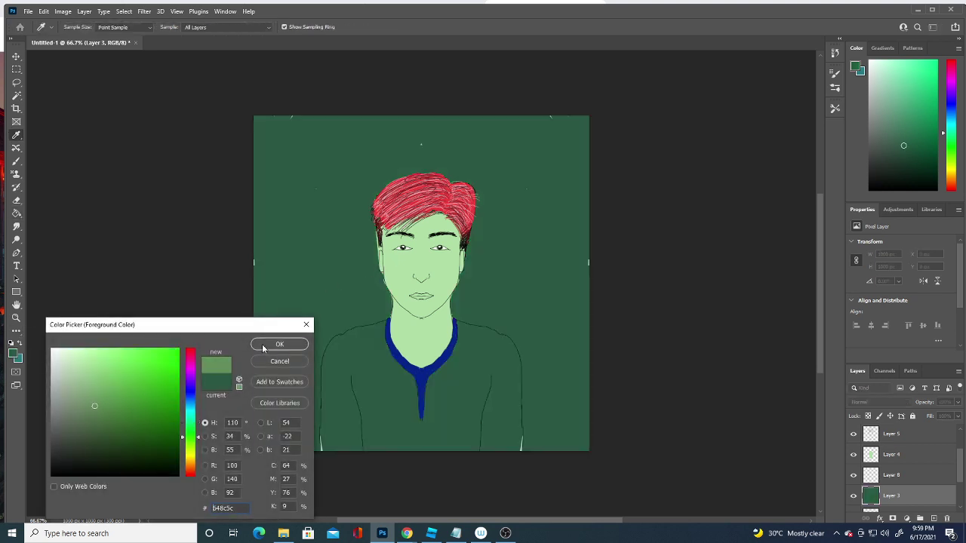
left_click(271, 345)
left_click(295, 305)
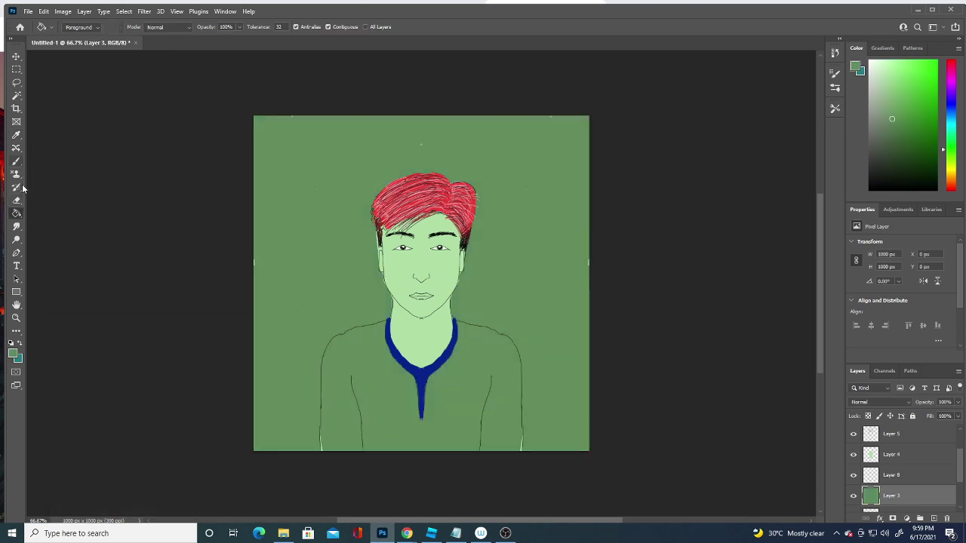
Switch to the Brush with white ffffff and add a new Layer 9 above Layer 7
left_click(16, 161)
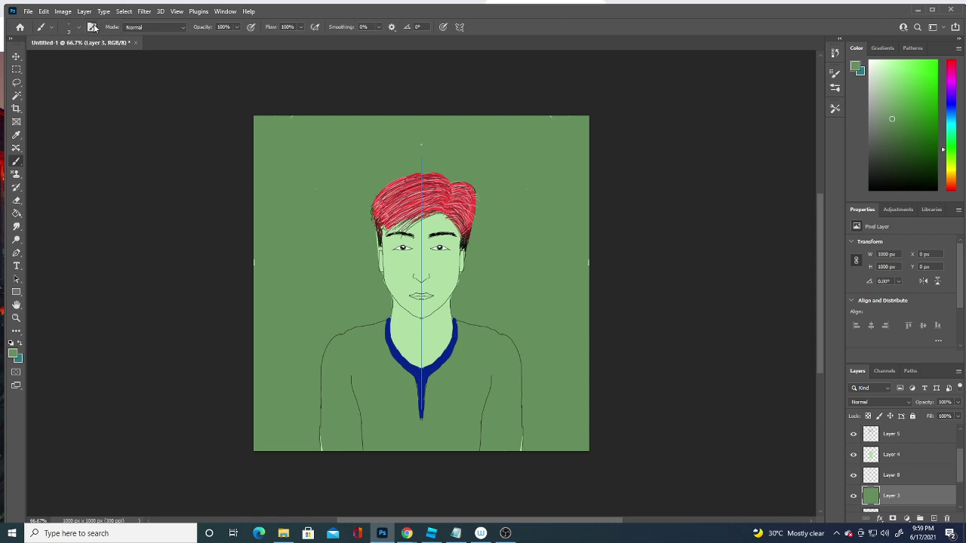
left_click(79, 29)
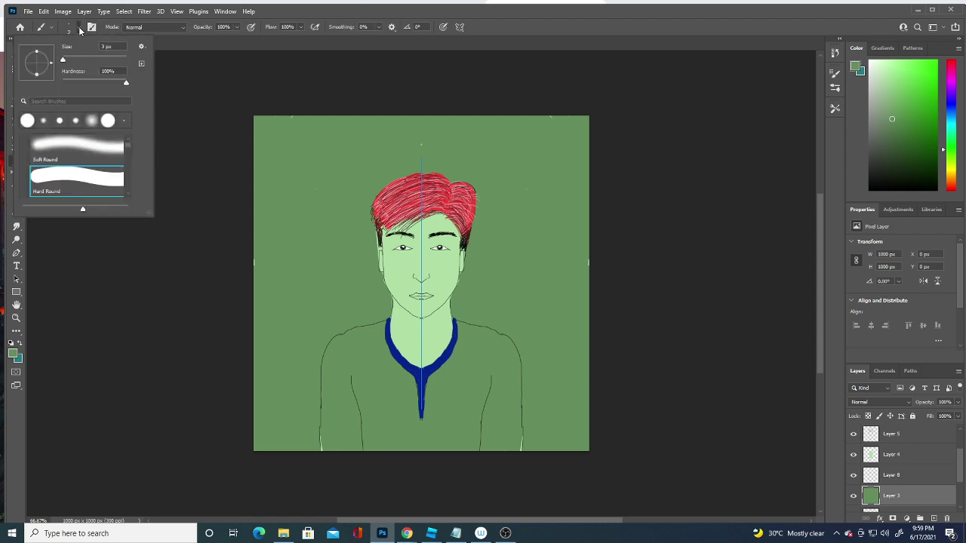
left_click(13, 355)
type("ffffff")
left_click(278, 344)
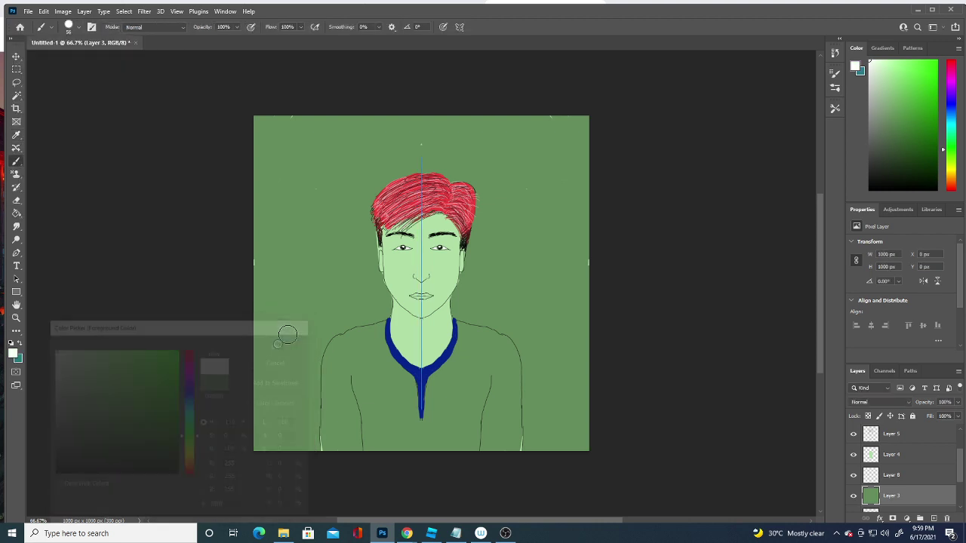
scroll(928, 453, "up", 2)
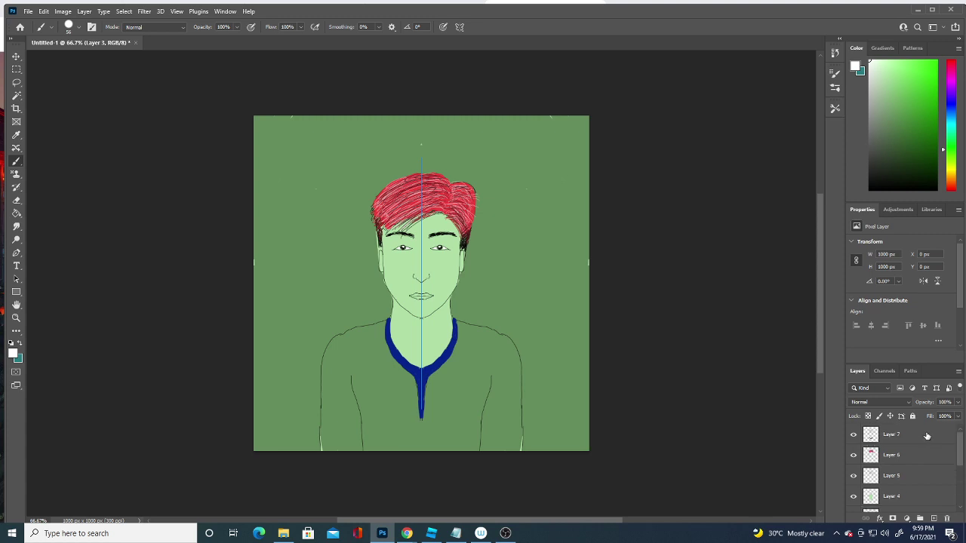
left_click(927, 436)
left_click(934, 518)
Paint the chest white on both sides down to the bottom edge
left_click_drag(330, 370, 340, 407)
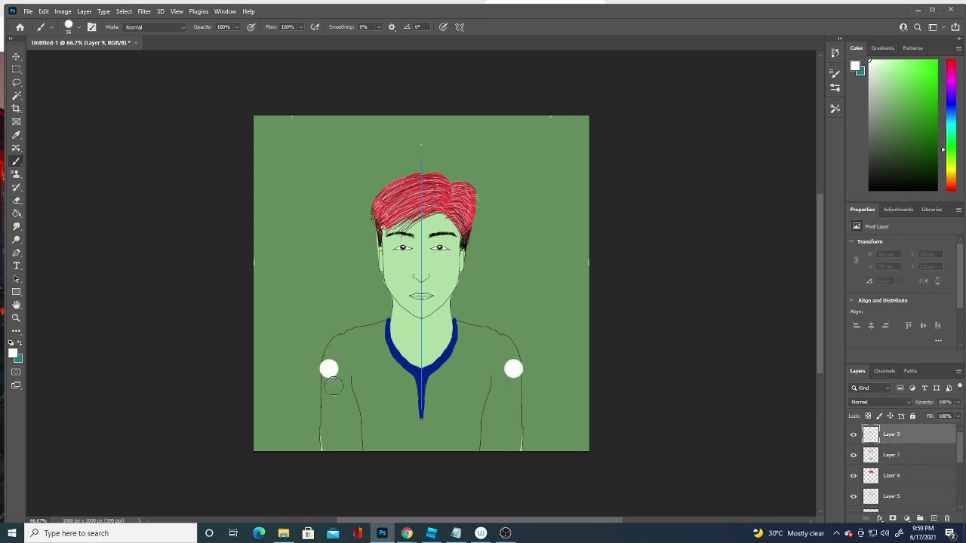
key("ctrl+z")
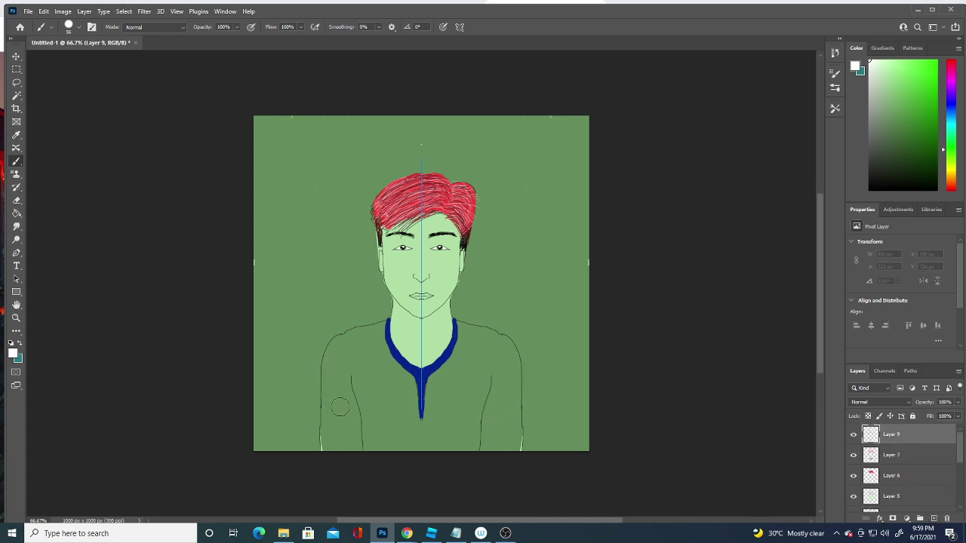
mouse_move(362, 363)
left_mouse_down()
mouse_move(396, 413)
mouse_move(432, 422)
mouse_move(445, 407)
mouse_move(436, 393)
mouse_move(443, 377)
left_mouse_up()
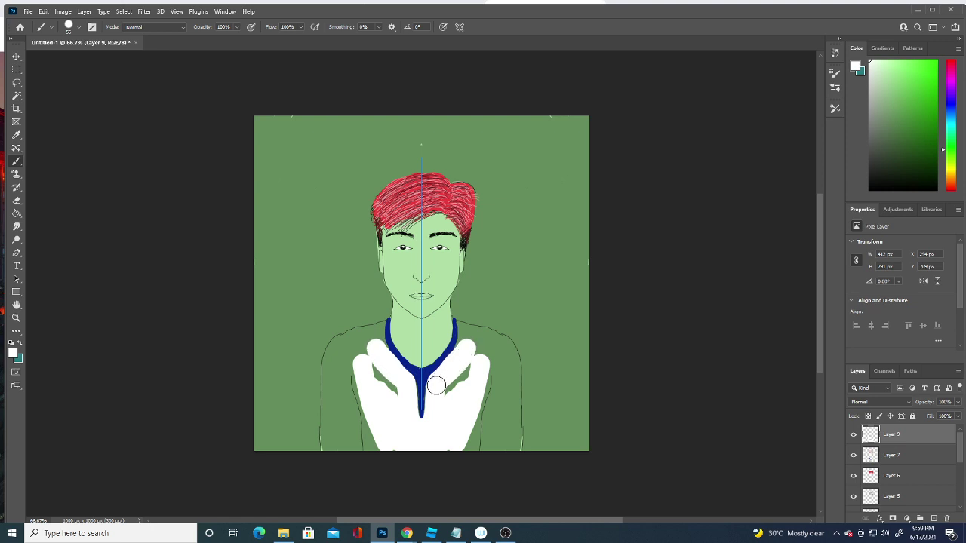
left_click_drag(432, 389, 482, 434)
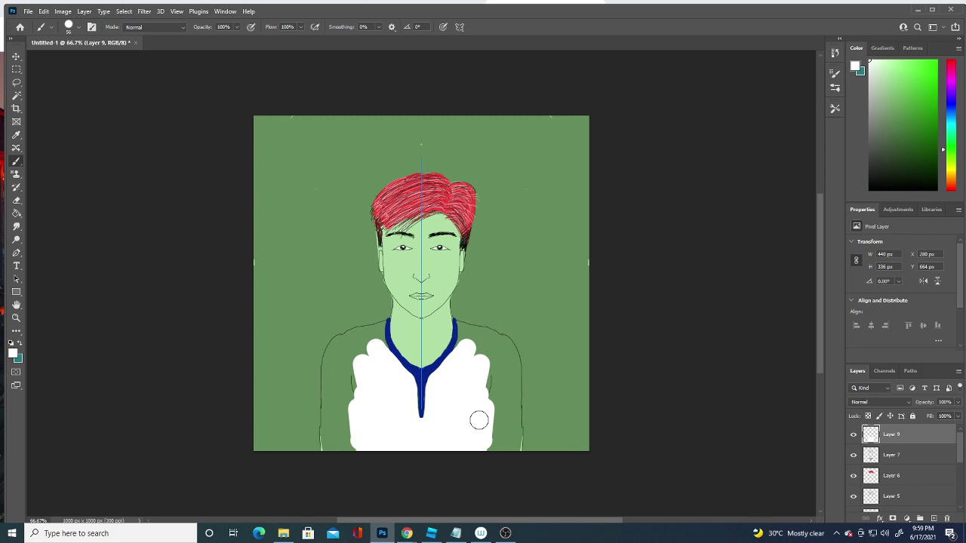
key("ctrl+z")
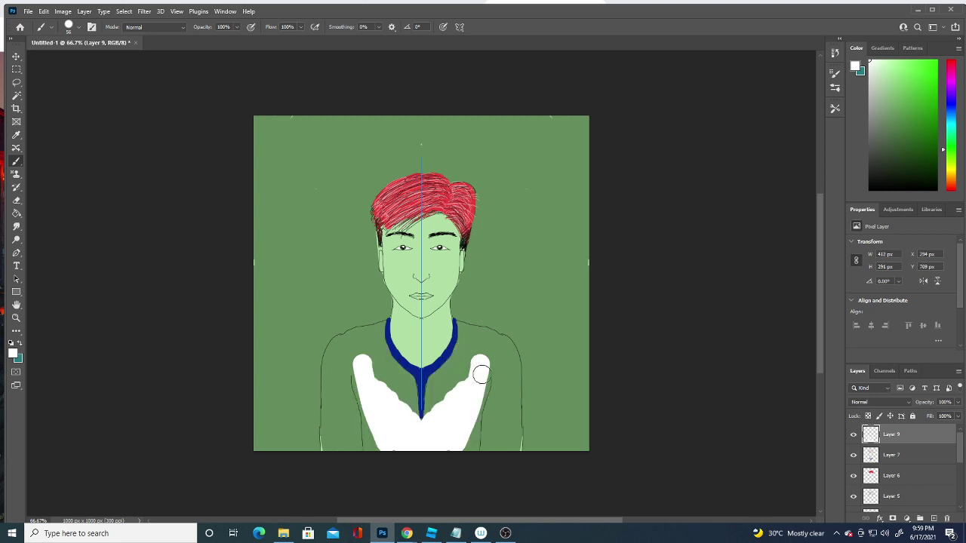
mouse_move(463, 379)
left_mouse_down()
mouse_move(451, 401)
mouse_move(466, 448)
mouse_move(480, 371)
mouse_move(503, 361)
mouse_move(490, 445)
mouse_move(503, 448)
mouse_move(506, 434)
mouse_move(510, 445)
mouse_move(503, 350)
mouse_move(477, 349)
mouse_move(434, 416)
mouse_move(436, 381)
mouse_move(431, 424)
left_mouse_up()
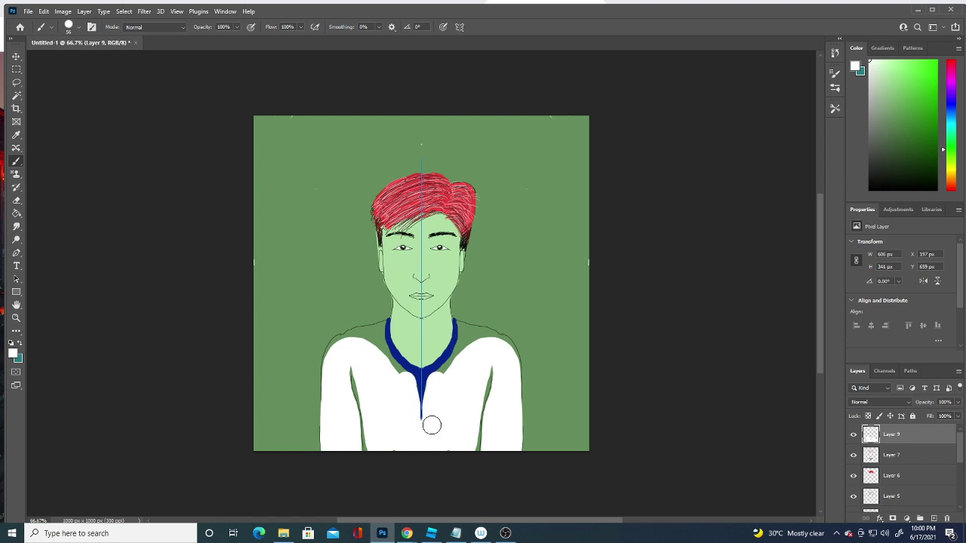
Paint white along the collar edges and fill the shoulders and arms
mouse_move(450, 378)
left_mouse_down()
mouse_move(458, 340)
mouse_move(458, 352)
left_mouse_up()
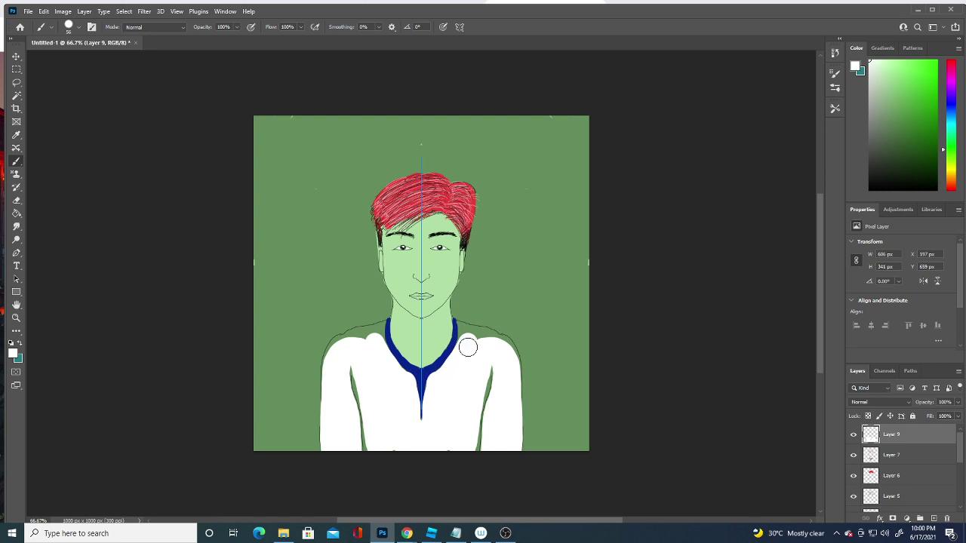
mouse_move(468, 341)
left_mouse_down()
mouse_move(477, 350)
mouse_move(470, 442)
left_mouse_up()
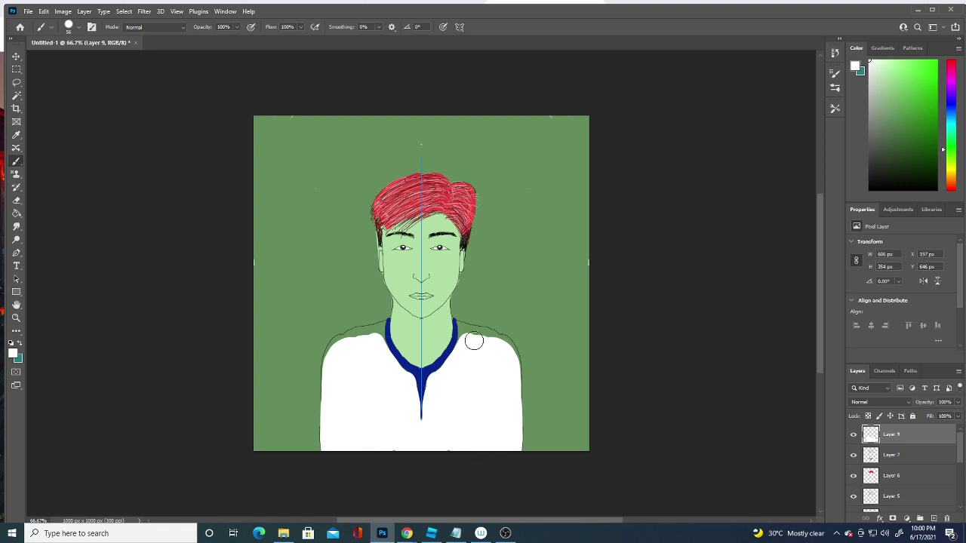
mouse_move(354, 351)
left_mouse_down()
mouse_move(345, 338)
mouse_move(332, 358)
mouse_move(343, 339)
mouse_move(330, 375)
mouse_move(339, 345)
mouse_move(329, 451)
left_mouse_up()
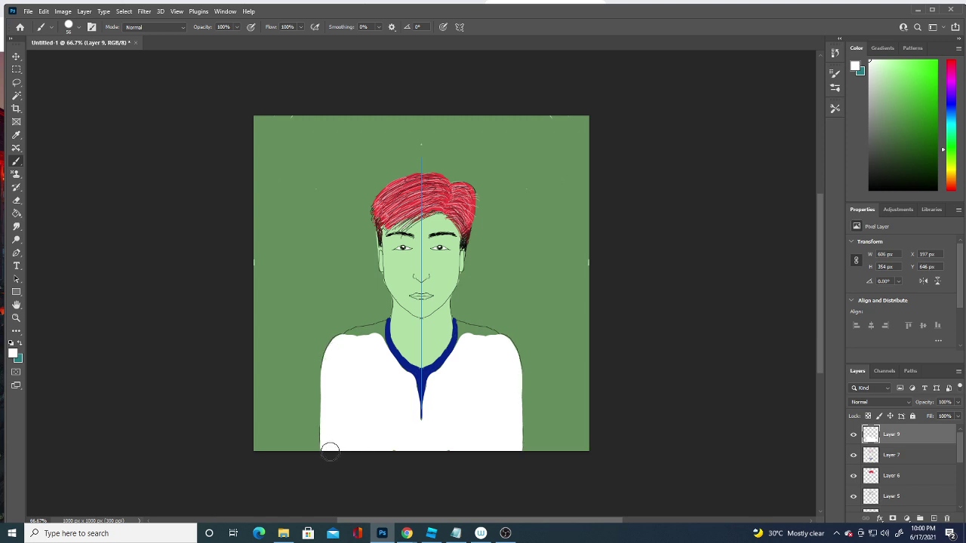
mouse_move(358, 340)
left_mouse_down()
mouse_move(369, 334)
mouse_move(334, 351)
mouse_move(325, 450)
left_mouse_up()
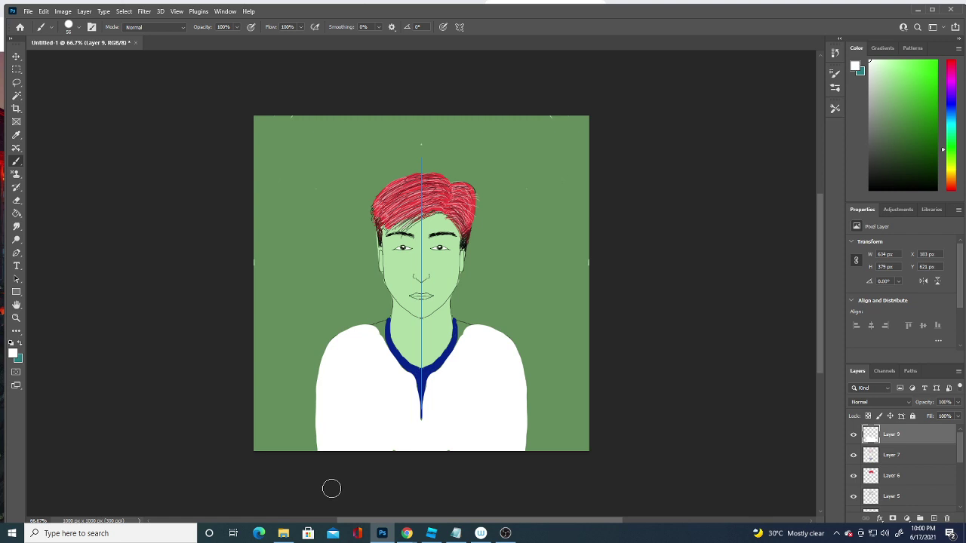
Shrink the brush to 12 px and paint a white touch-up along the collar edge
left_click(51, 28)
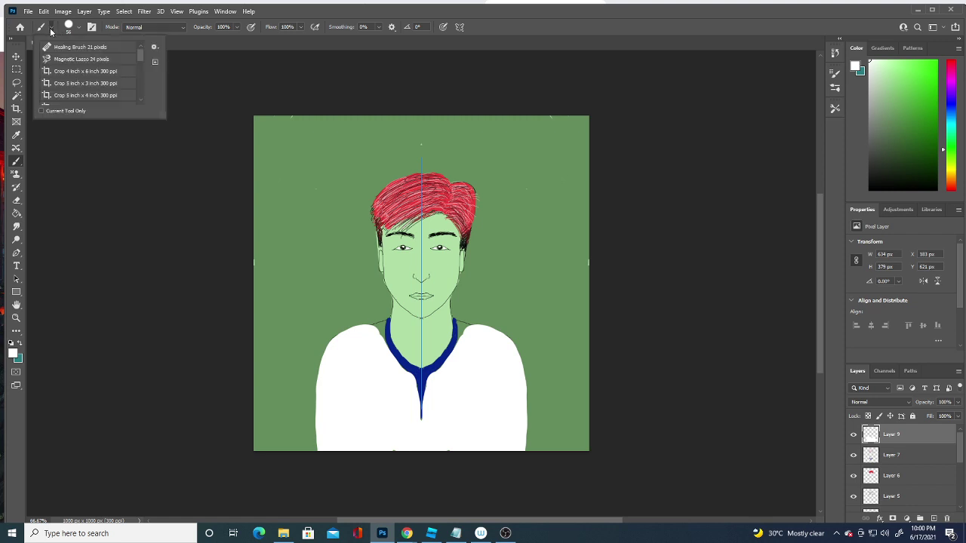
left_click(68, 138)
left_click(76, 32)
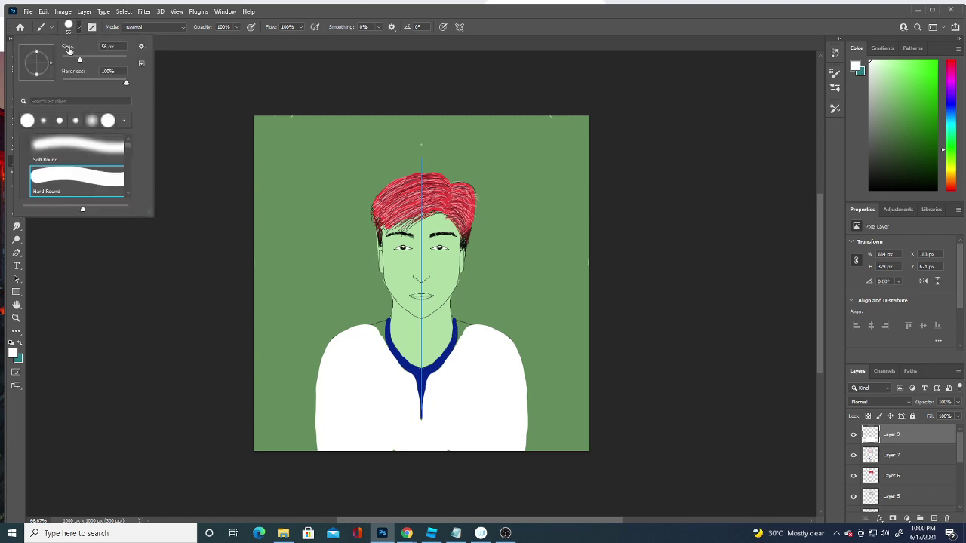
left_click_drag(75, 59, 71, 60)
left_click_drag(67, 58, 66, 60)
key("Return")
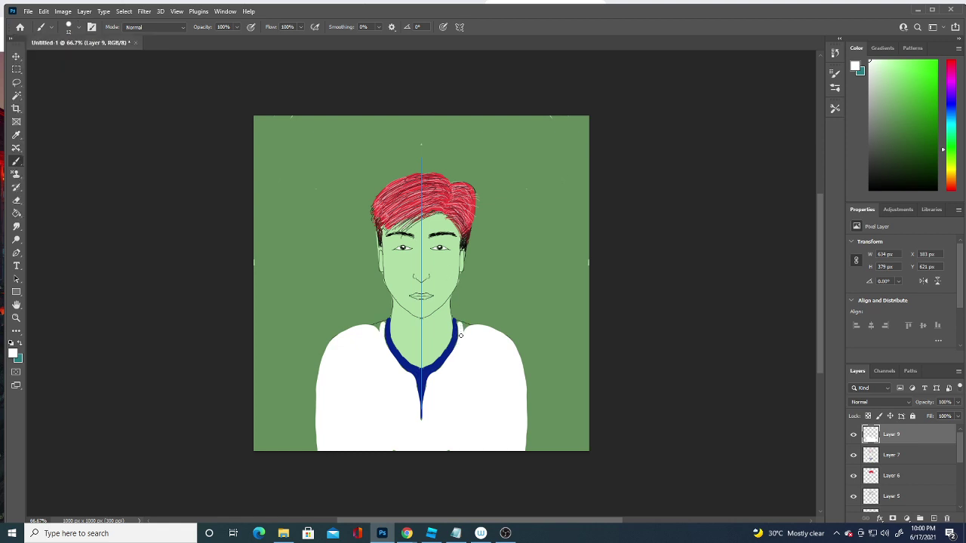
left_click_drag(458, 322, 463, 325)
Set the foreground colour to black and the brush size to 1 px
left_click(12, 353)
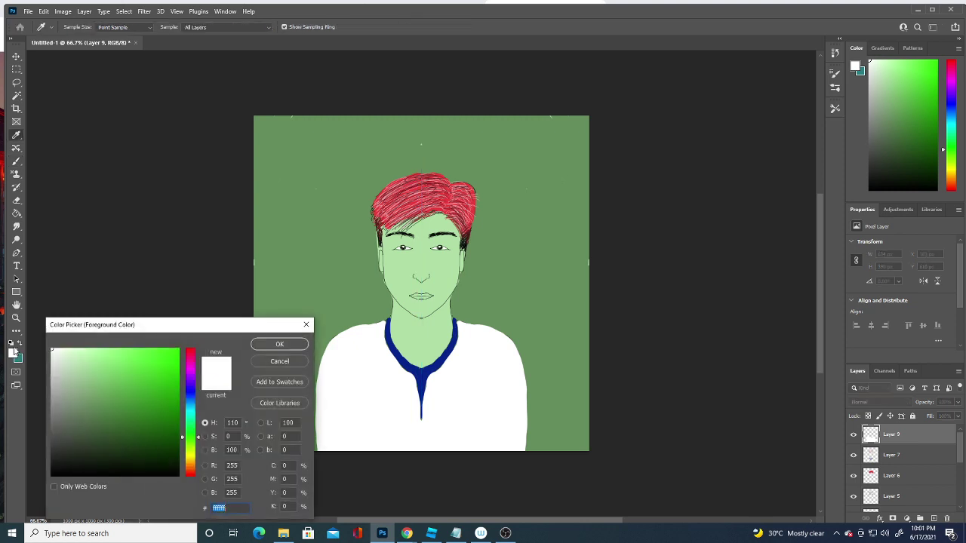
left_click(52, 474)
left_click(279, 344)
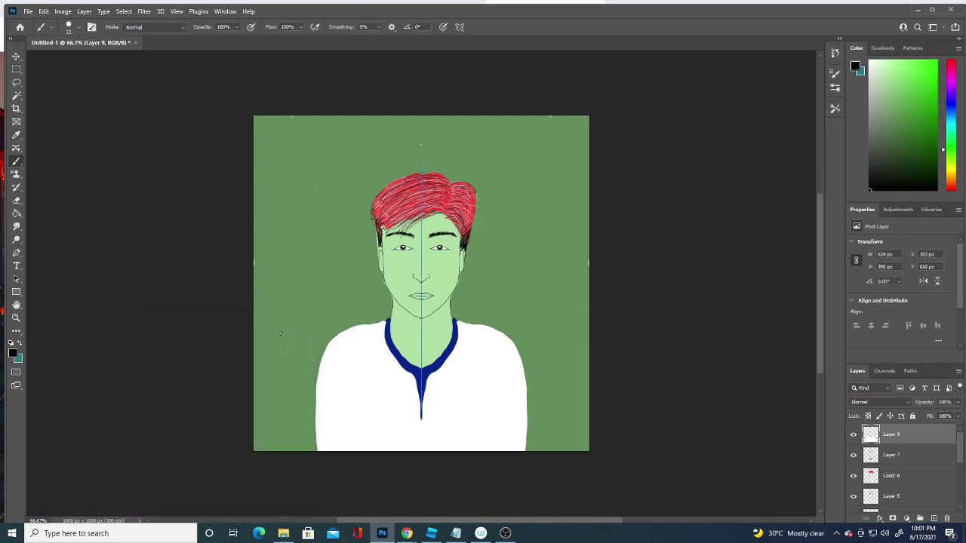
left_click(79, 27)
left_click_drag(74, 59, 47, 58)
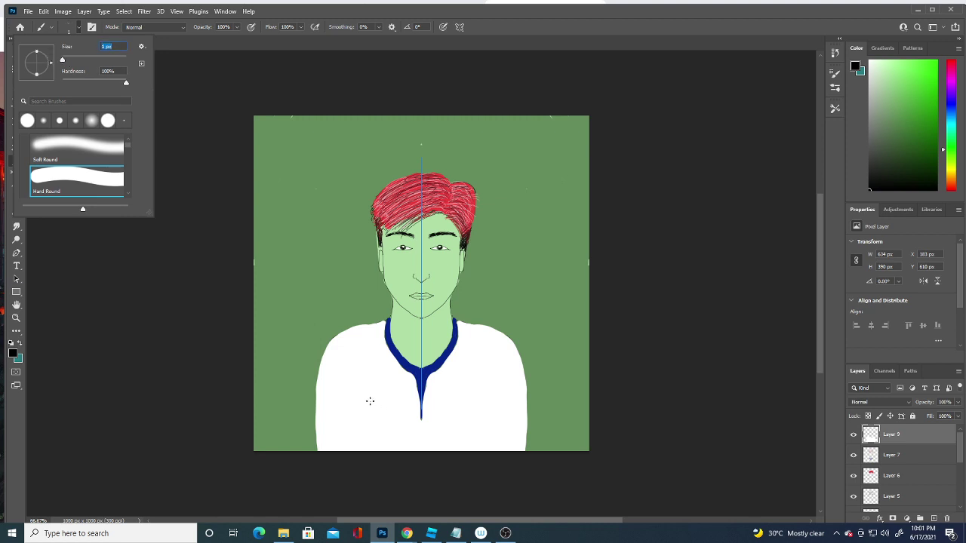
left_click(368, 399)
Draw mirrored fold lines down the shirt, redraw them further out, and dot near the left eye
left_click_drag(359, 390, 371, 451)
left_click_drag(483, 390, 469, 451)
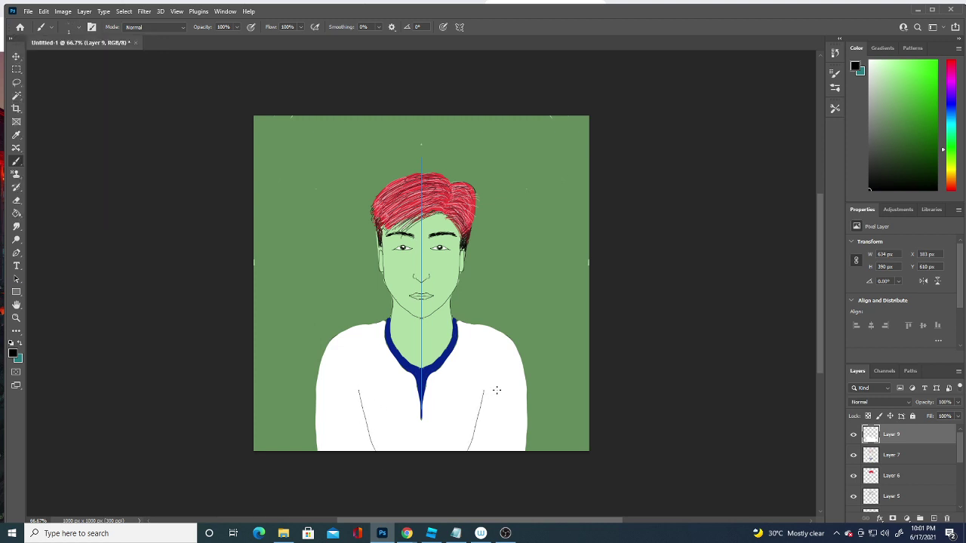
key("ctrl+z")
left_click_drag(491, 372, 481, 442)
left_click(397, 246)
left_click(400, 243)
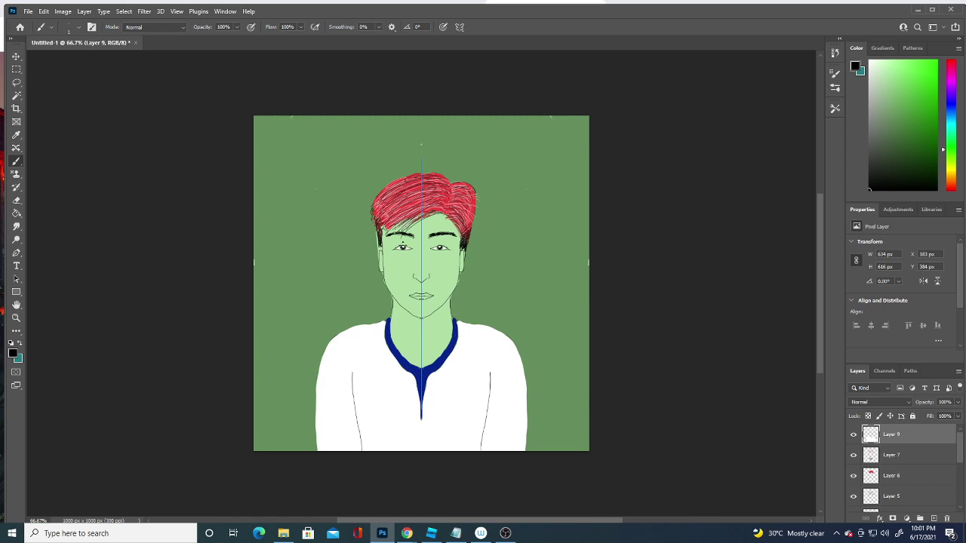
Turn painting symmetry off, sketch left-jaw stubble, and add hair strokes to the left eyebrow
left_click(403, 241)
left_click(459, 26)
left_click(494, 36)
left_click_drag(385, 283, 419, 319)
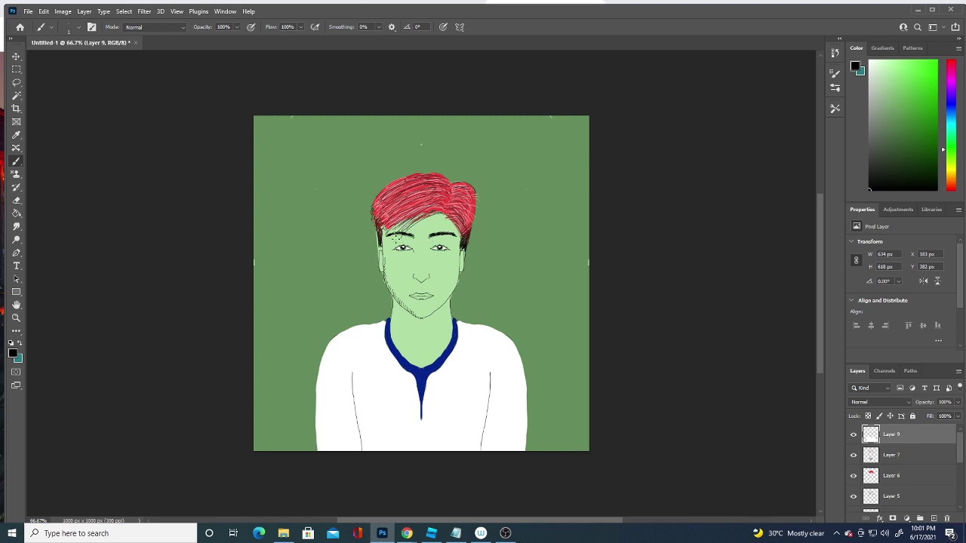
left_click_drag(388, 239, 407, 237)
left_click_drag(406, 243, 415, 237)
key("ctrl+z")
Dot stubble along the chin and both cheeks, checking Layer 9 by toggling its visibility
mouse_move(420, 312)
left_mouse_down()
mouse_move(435, 313)
mouse_move(455, 280)
left_mouse_up()
left_click(854, 435)
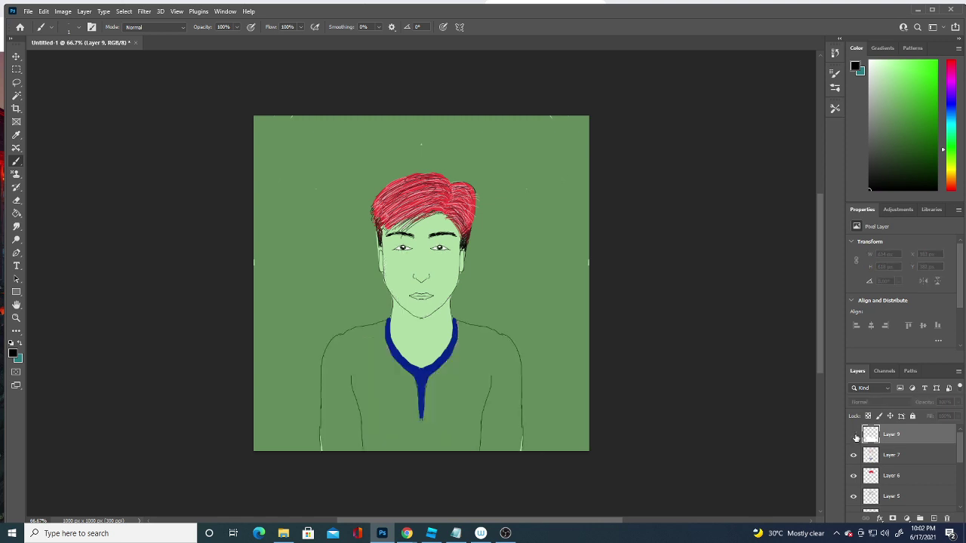
left_click(853, 435)
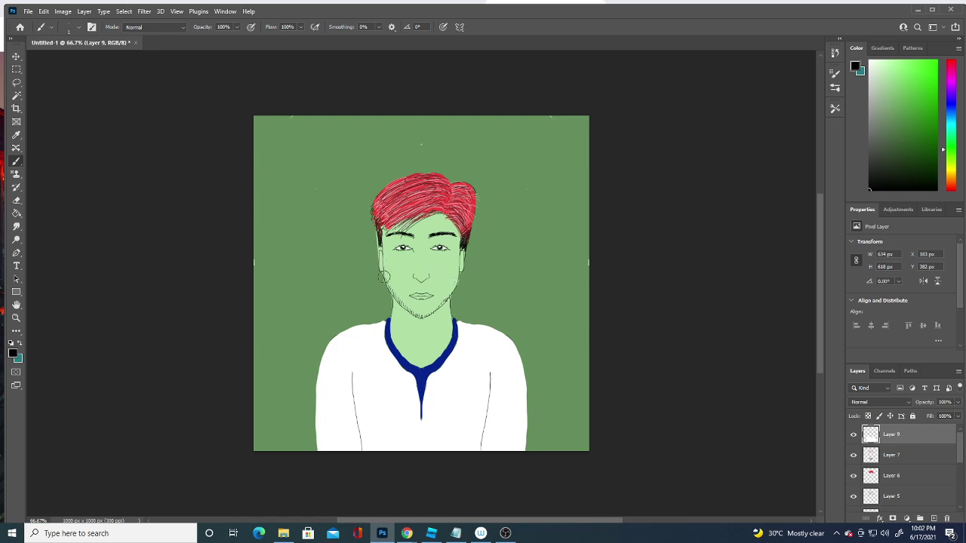
left_click(387, 274)
left_click(388, 281)
left_click(450, 283)
left_click(453, 287)
left_click(459, 27)
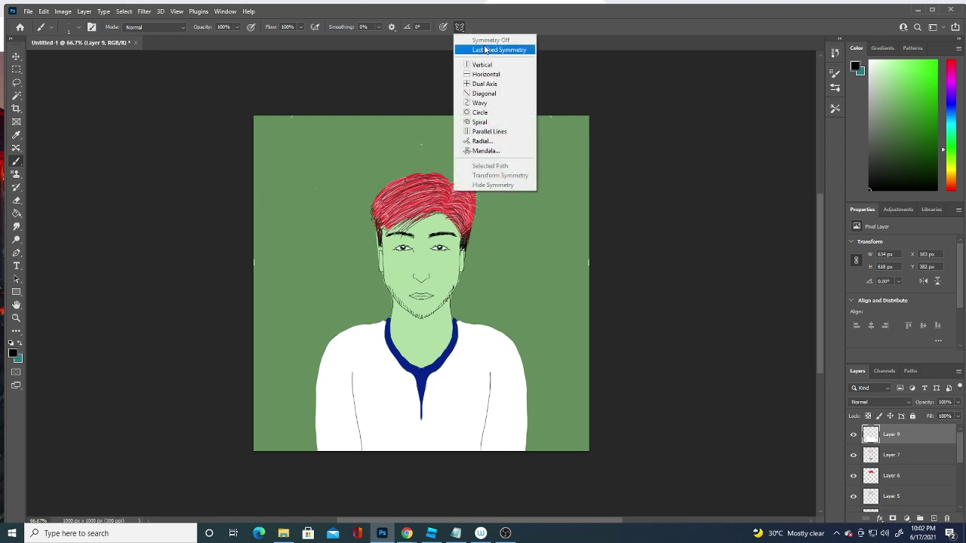
Turn vertical symmetry back on and stipple stubble around the chin and right jaw
left_click(480, 48)
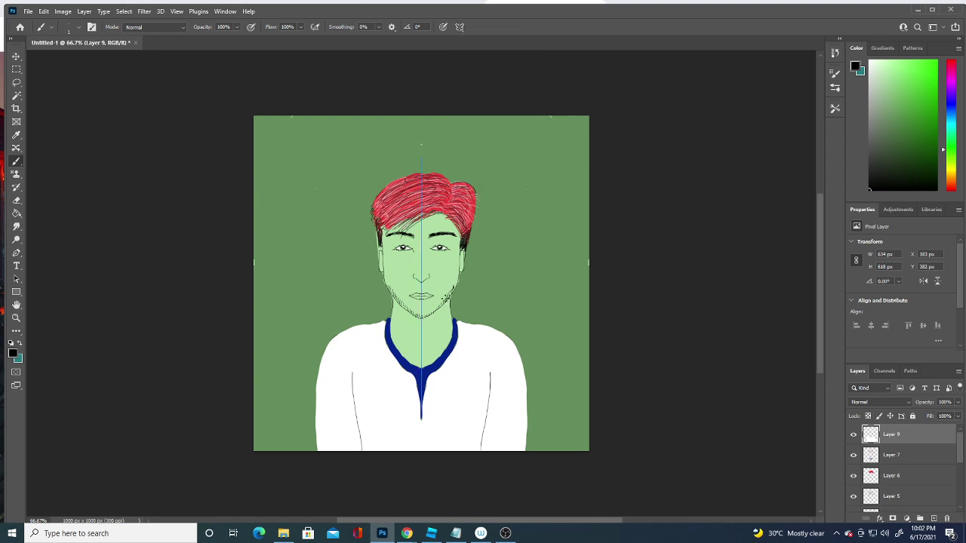
left_click(432, 307)
left_click(436, 310)
left_click(423, 313)
left_click(419, 312)
left_click(431, 310)
left_click(406, 310)
left_click(439, 306)
left_click(419, 317)
left_click(433, 310)
Stipple more stubble down both jaw sides and undo a stray dark hair strand
left_click(454, 284)
left_click(456, 290)
left_click(448, 296)
left_click(391, 294)
left_click(398, 299)
left_click(406, 303)
left_click(412, 307)
mouse_move(456, 200)
left_mouse_down()
mouse_move(446, 214)
mouse_move(455, 189)
left_mouse_up()
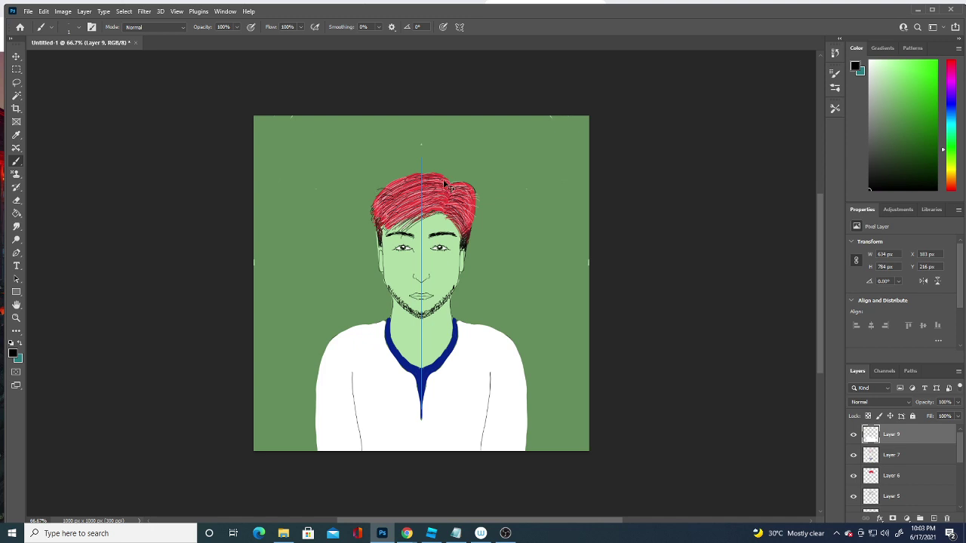
key("ctrl+z")
key("ctrl+z")
key("ctrl+z")
left_click(459, 27)
Turn symmetry off and paint dark strands along the top of the hair
left_click(485, 37)
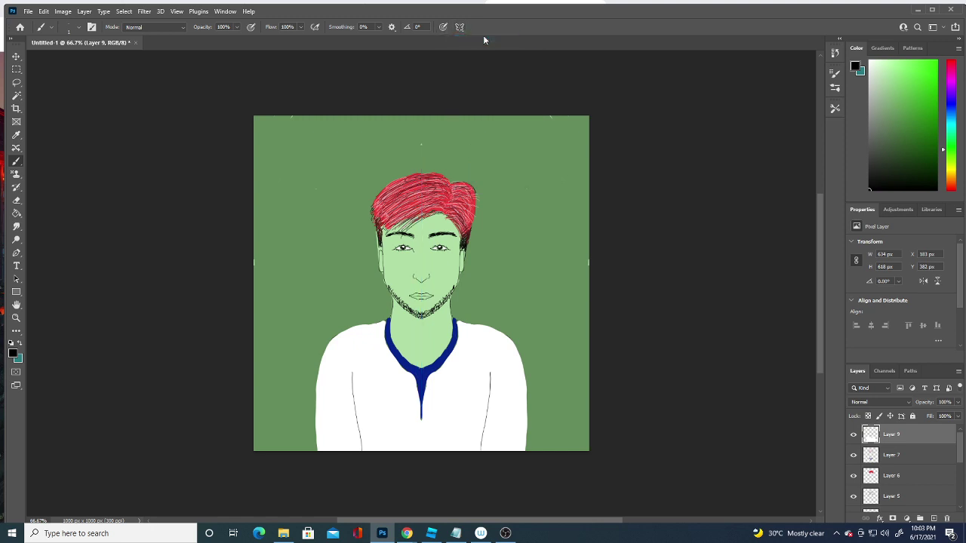
left_click(382, 198)
left_click(393, 185)
mouse_move(376, 197)
left_mouse_down()
mouse_move(405, 176)
mouse_move(457, 193)
mouse_move(442, 207)
mouse_move(447, 186)
mouse_move(468, 190)
mouse_move(469, 227)
mouse_move(477, 195)
mouse_move(478, 208)
left_mouse_up()
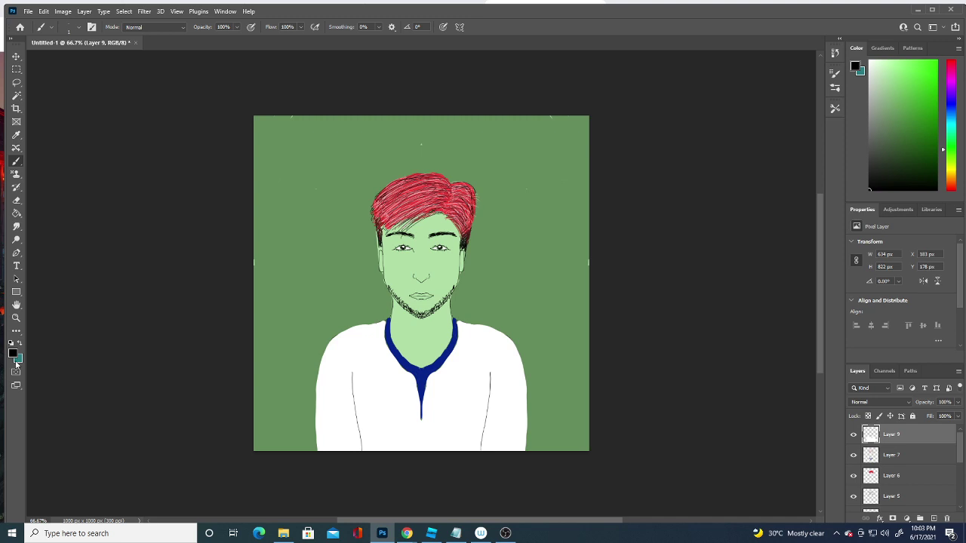
Set the foreground to a darkened olive sampled from the hair and paint olive strands at the hair edges
left_click(12, 354)
left_click(166, 369)
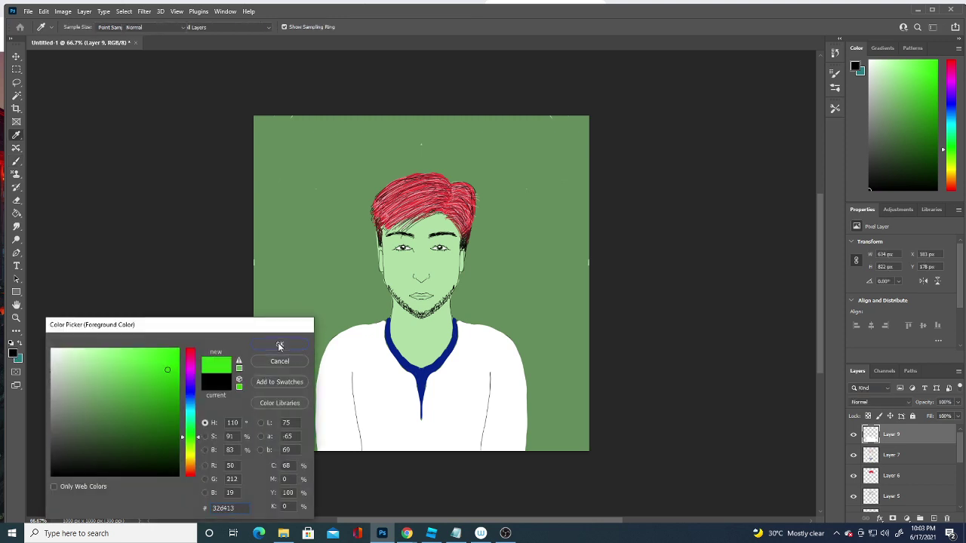
left_click(279, 345)
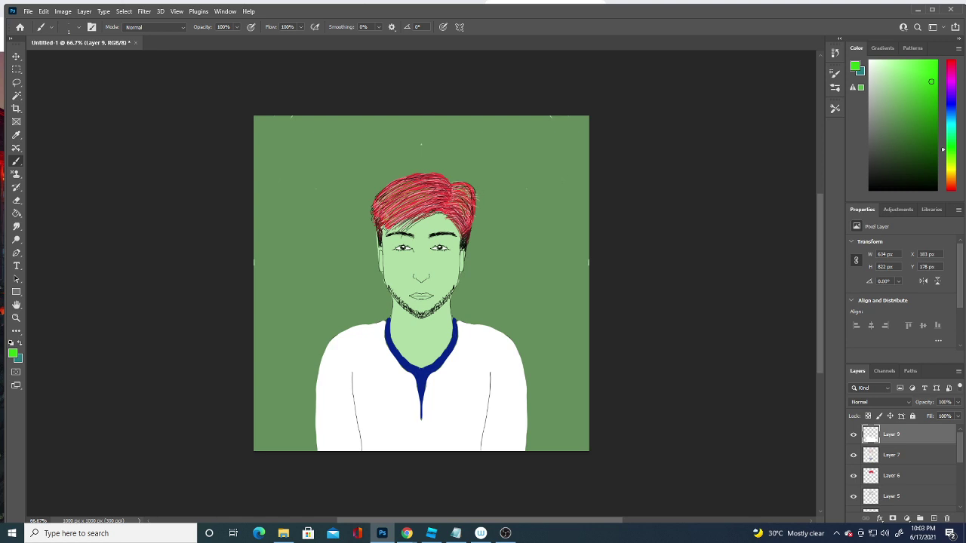
left_click(13, 354)
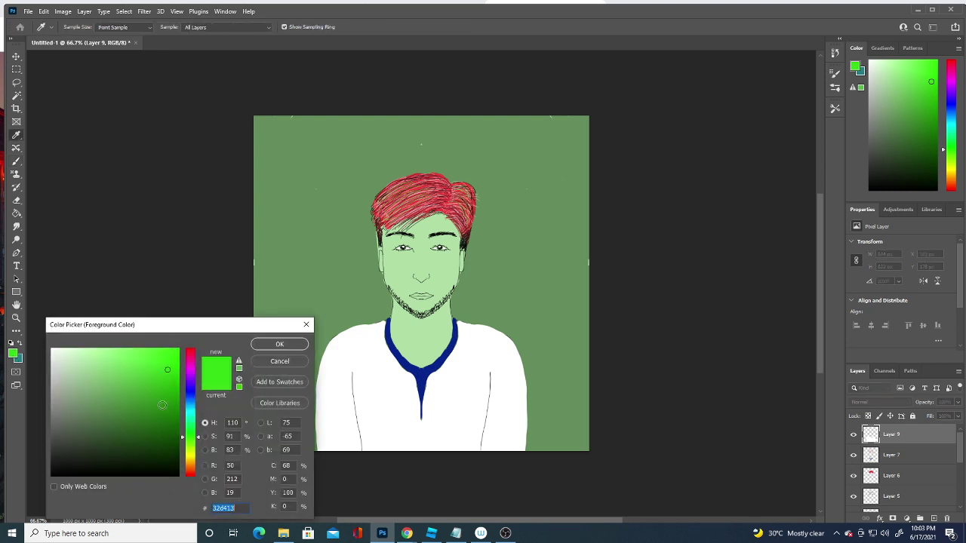
left_click(427, 198)
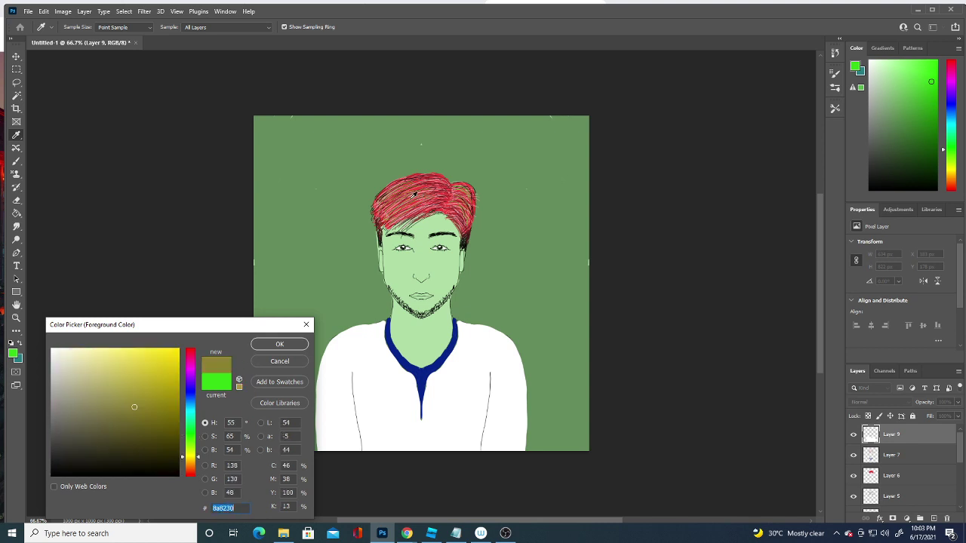
left_click(406, 197)
left_click(277, 344)
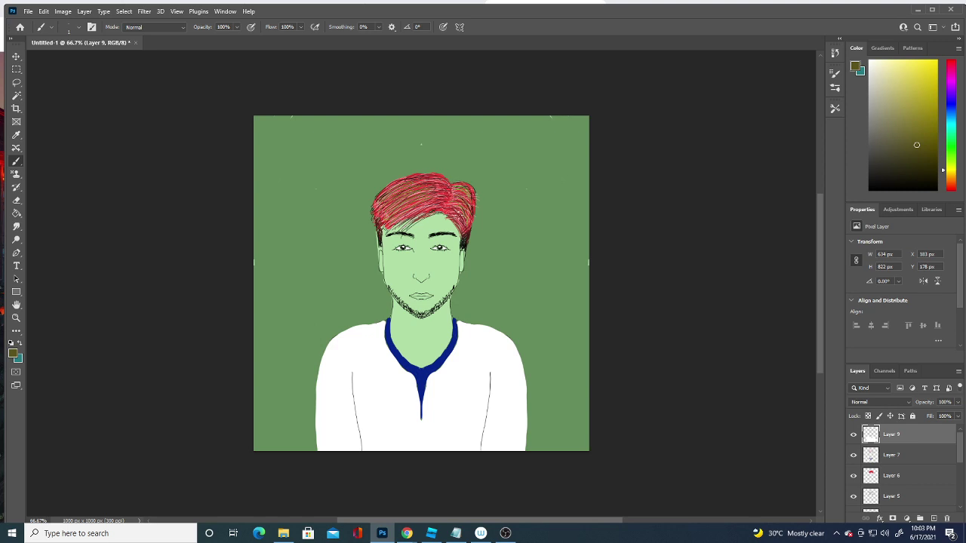
mouse_move(435, 216)
left_mouse_down()
mouse_move(446, 209)
mouse_move(391, 222)
mouse_move(392, 200)
left_mouse_up()
left_click_drag(464, 251, 465, 246)
Switch to a dark colour and stipple beard marks onto the neck
left_click(17, 359)
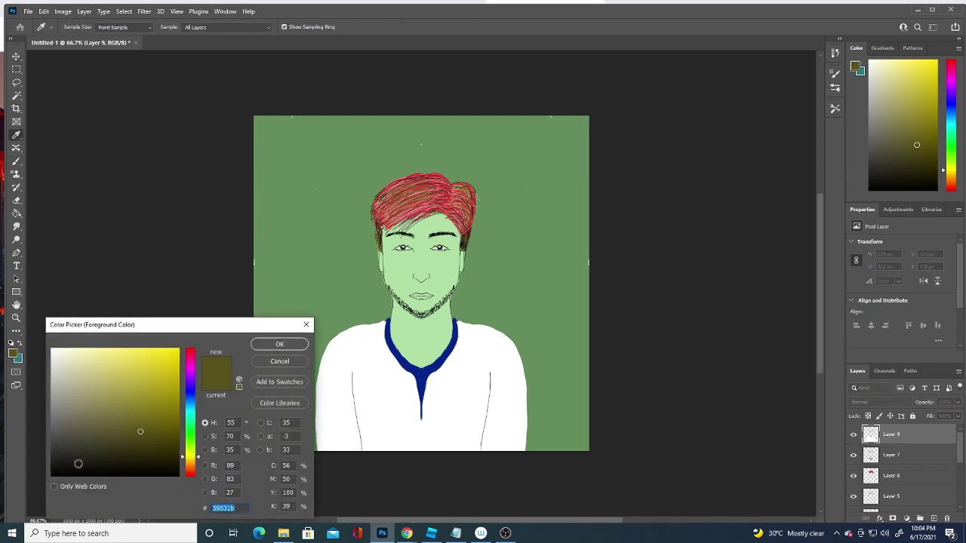
left_click(60, 460)
left_click(276, 345)
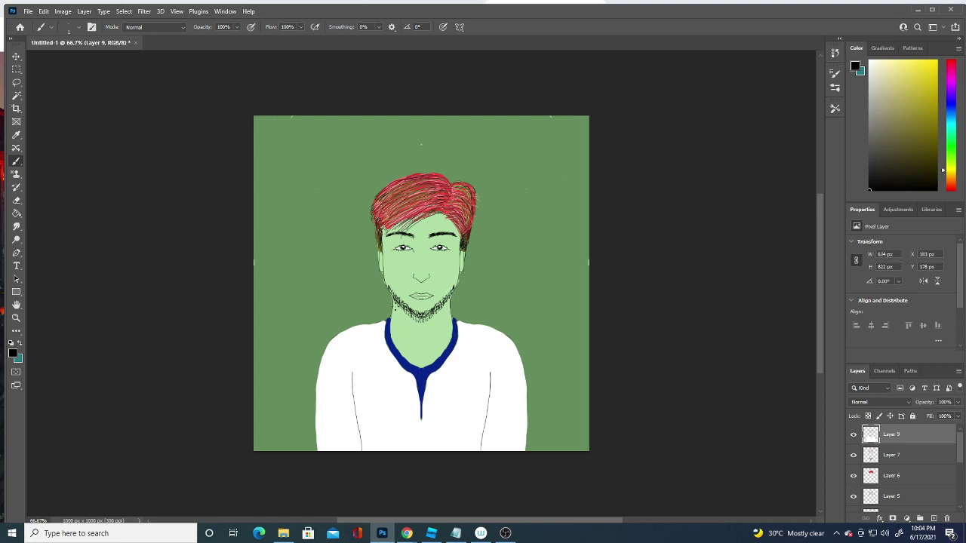
left_click_drag(393, 317, 395, 324)
Set the foreground to a darker grey-green based on the skin and the brush to 14 px
left_click(13, 353)
left_click(444, 325)
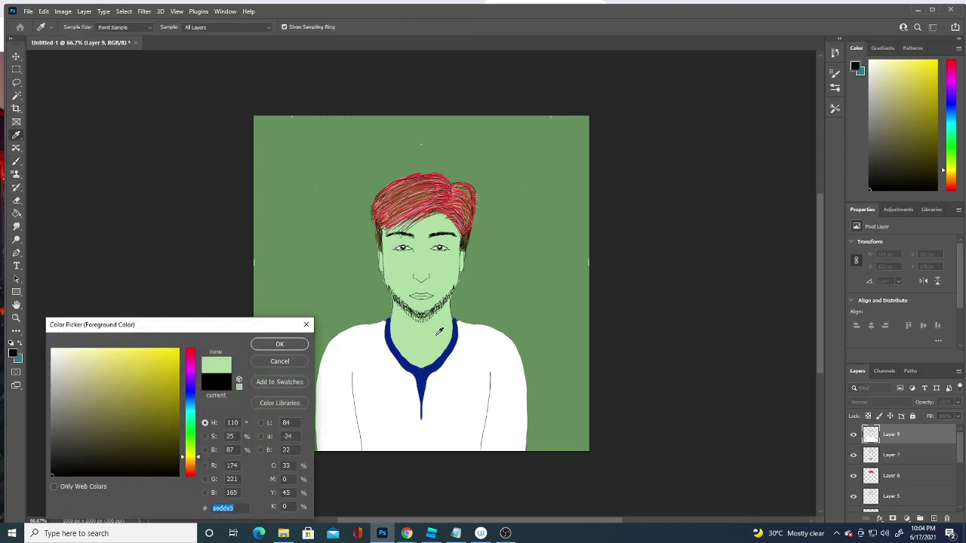
left_click(93, 385)
left_click(279, 344)
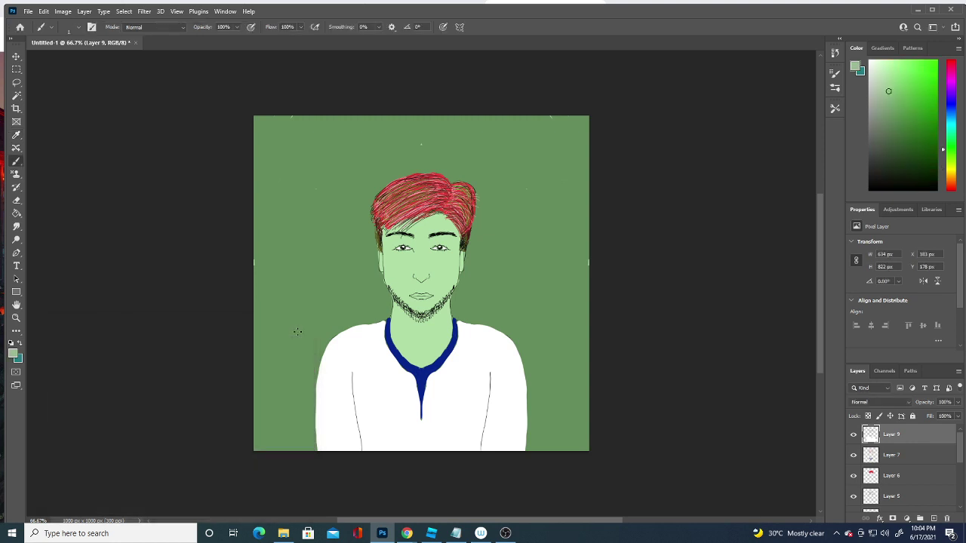
left_click(69, 27)
left_click_drag(64, 60, 72, 59)
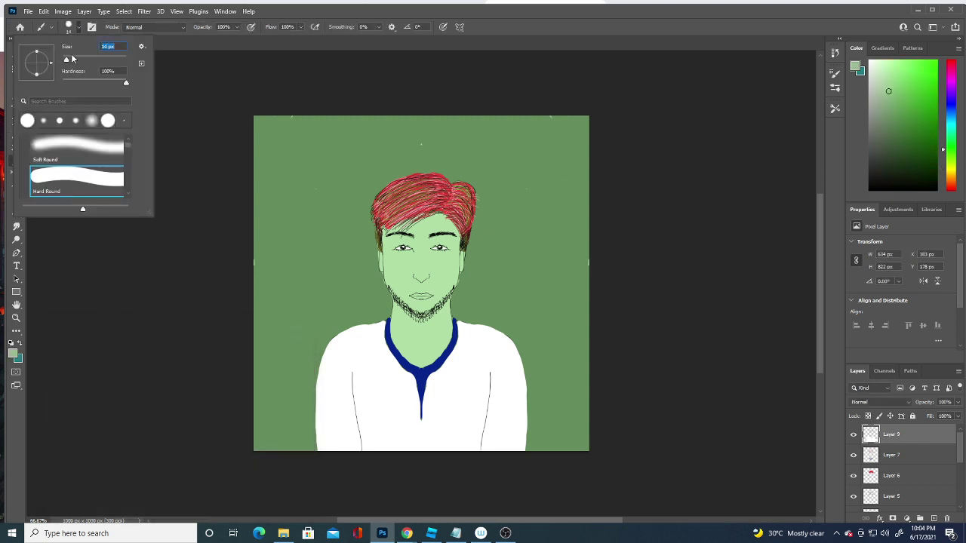
On a new layer, shade down the side of the nose and along both jaw sides
left_click(934, 518)
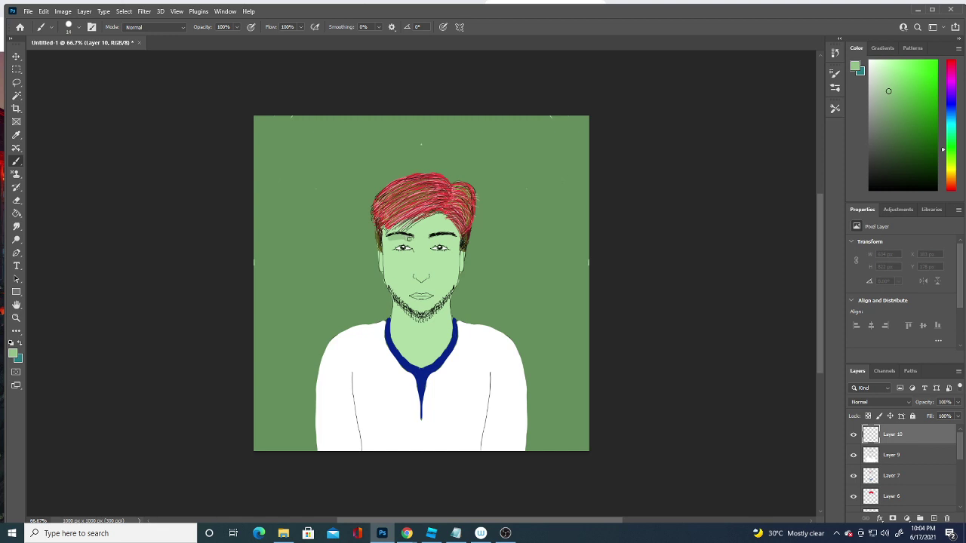
left_click_drag(415, 250, 415, 272)
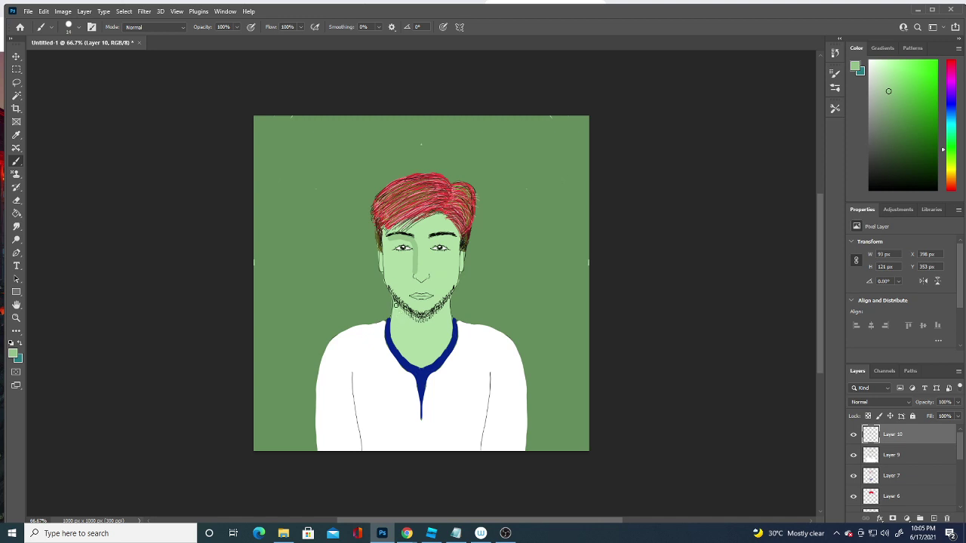
left_click_drag(396, 305, 429, 324)
left_click_drag(428, 324, 452, 295)
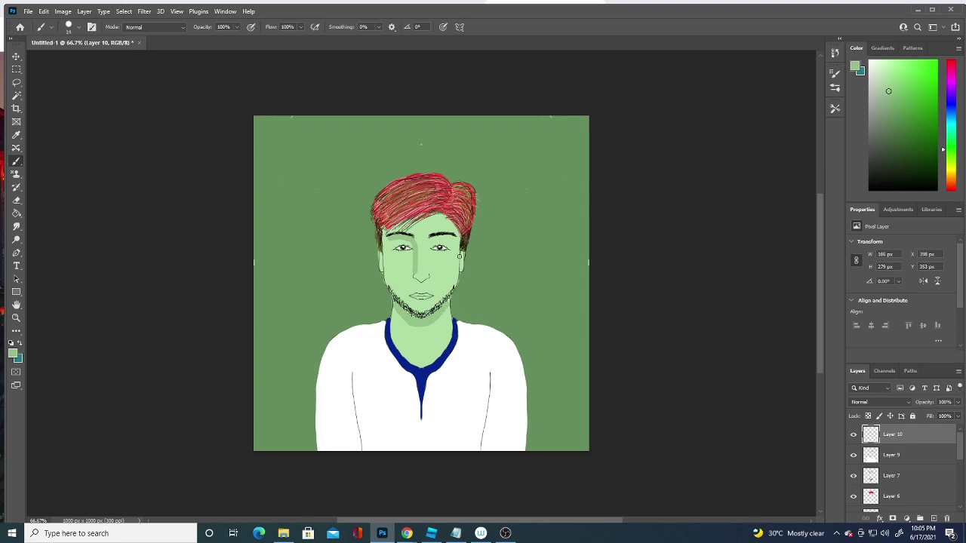
Shrink the brush to 1 px and add a tiny stroke to the beard
left_click(73, 26)
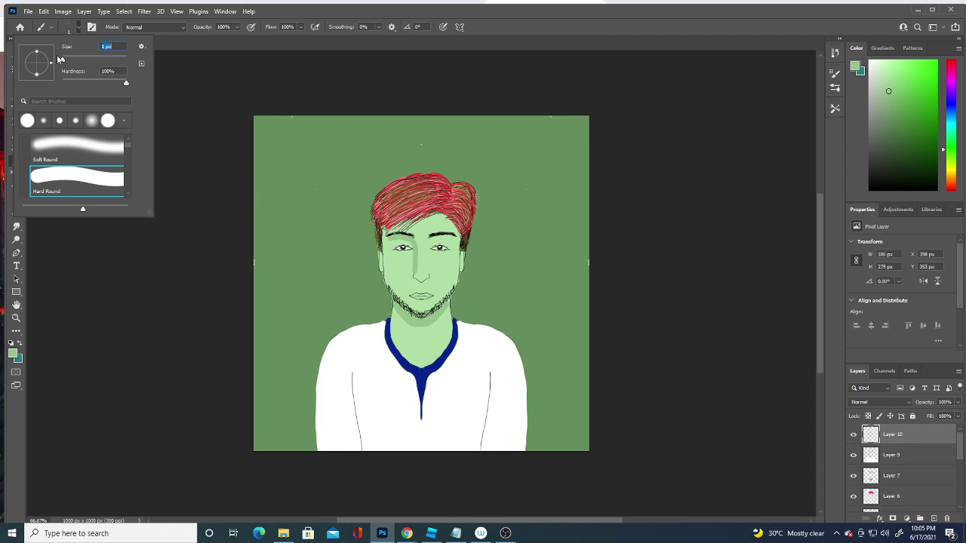
left_click_drag(68, 59, 61, 60)
key("Return")
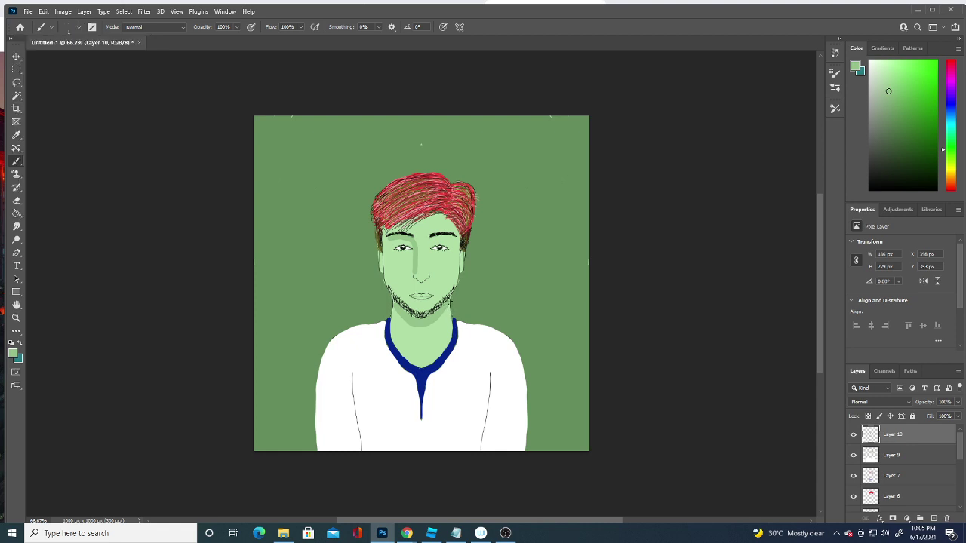
left_click_drag(448, 303, 448, 299)
Sample the light green skin colour and paint over the dark marks by both ears
key("i")
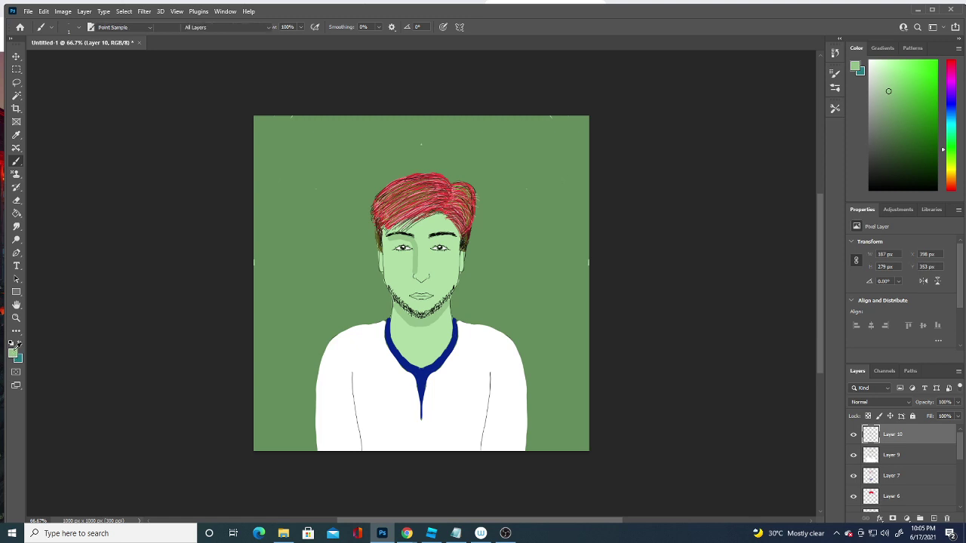
left_click(12, 354)
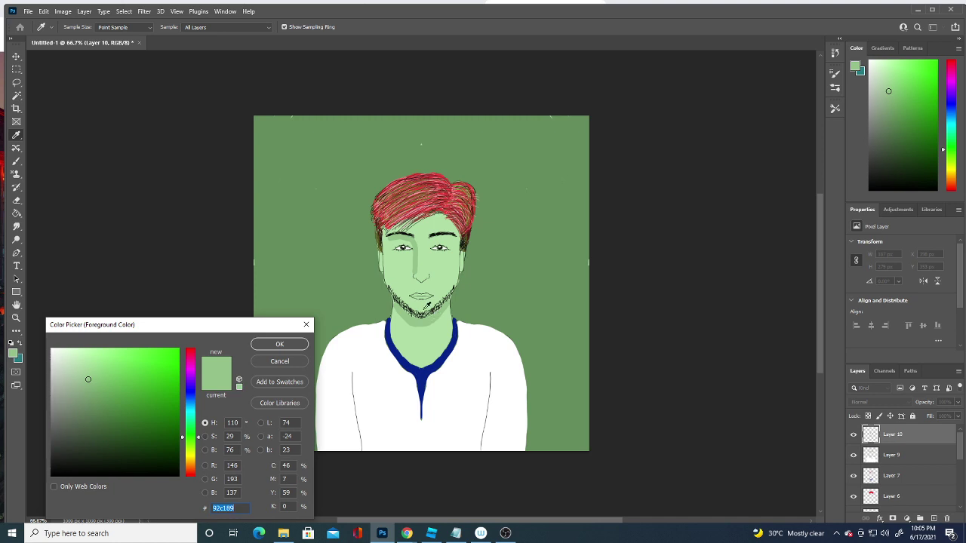
key("Return")
key("b")
left_click_drag(378, 260, 381, 267)
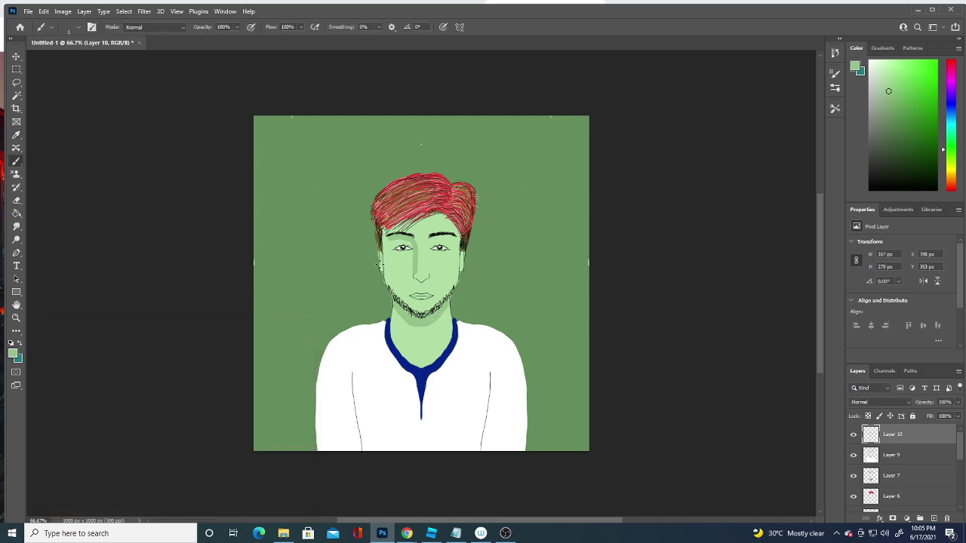
left_click_drag(466, 267, 461, 254)
Reset the brush size to 14 px
left_click(73, 27)
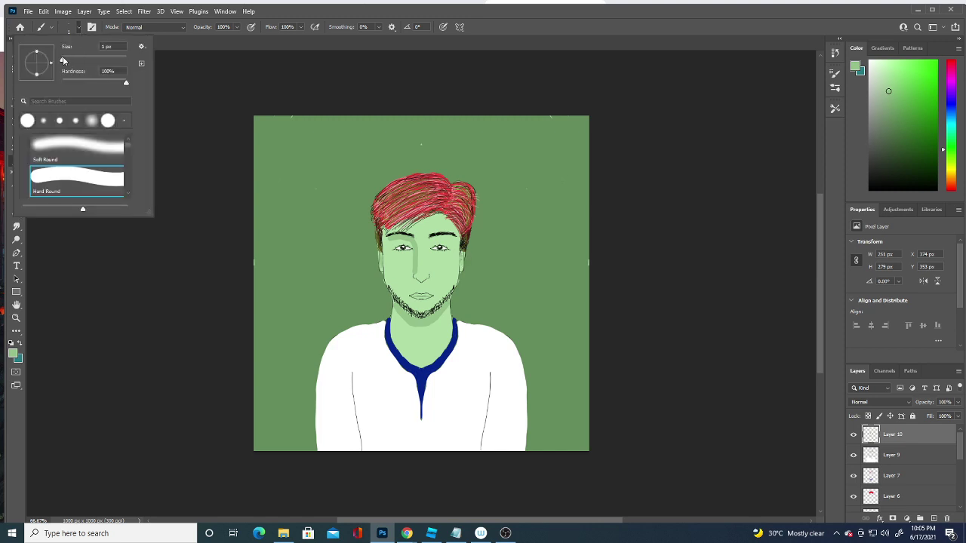
left_click_drag(64, 60, 73, 59)
left_click(458, 251)
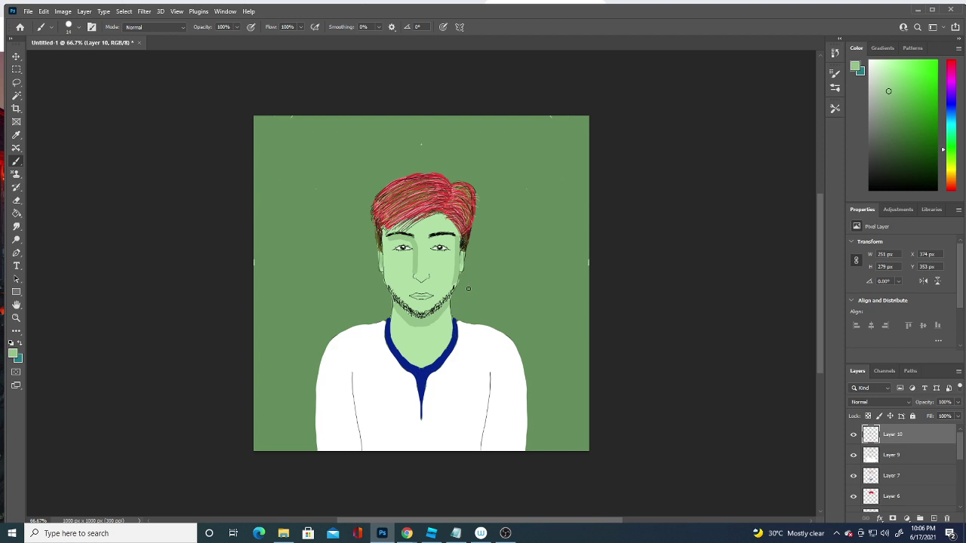
key("bracketright")
key("bracketright")
key("bracketleft")
key("bracketleft")
Set the foreground to off-white #eee4e4 and paint pale strokes along the right sleeve edge
left_click(13, 354)
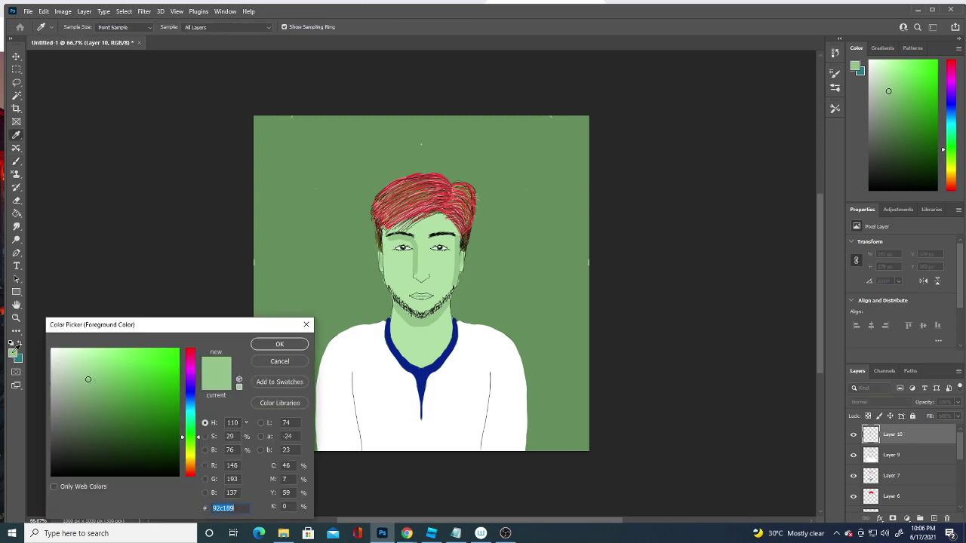
left_click(51, 351)
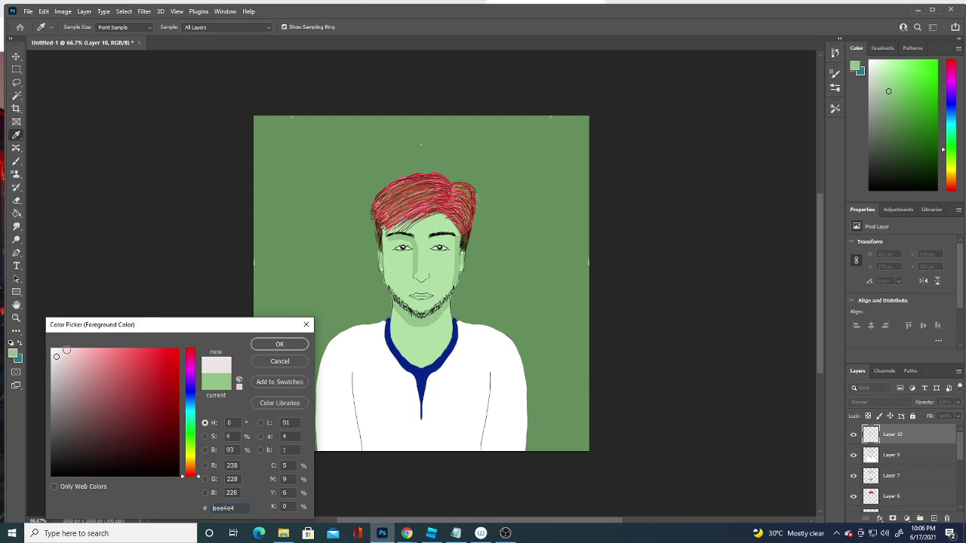
left_click(280, 344)
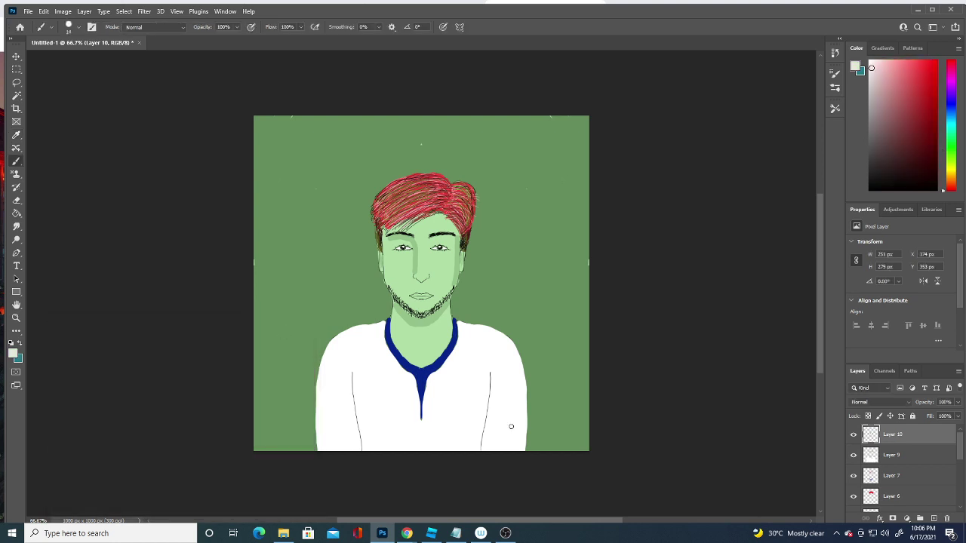
mouse_move(478, 448)
left_mouse_down()
mouse_move(487, 372)
mouse_move(478, 459)
mouse_move(516, 358)
mouse_move(481, 325)
left_mouse_up()
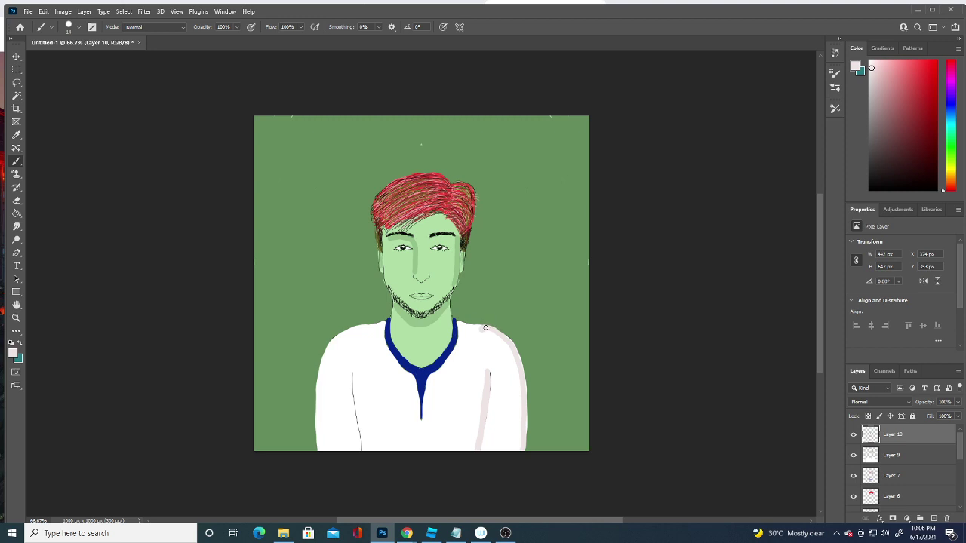
key("ctrl+z")
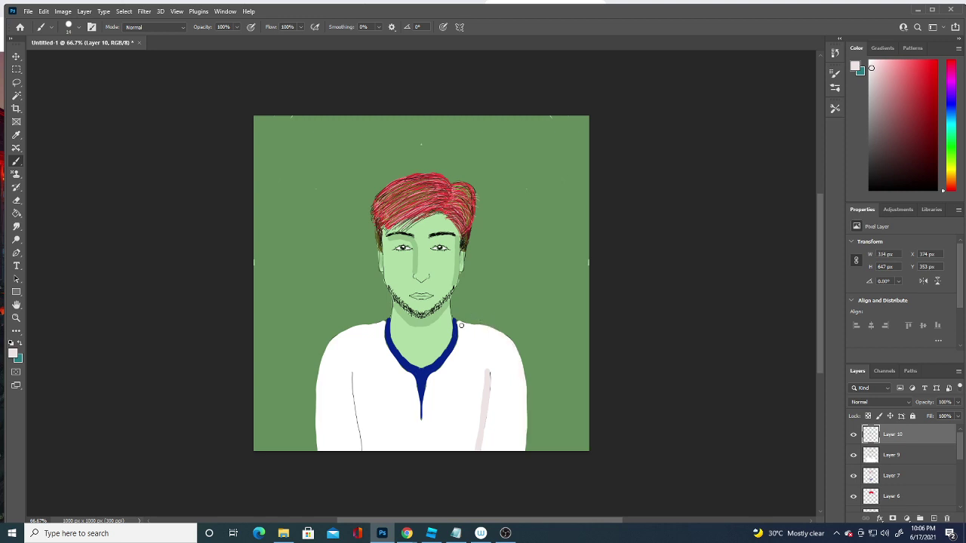
left_click_drag(456, 322, 488, 329)
key("ctrl+z")
mouse_move(523, 448)
left_mouse_down()
mouse_move(524, 386)
mouse_move(506, 337)
left_mouse_up()
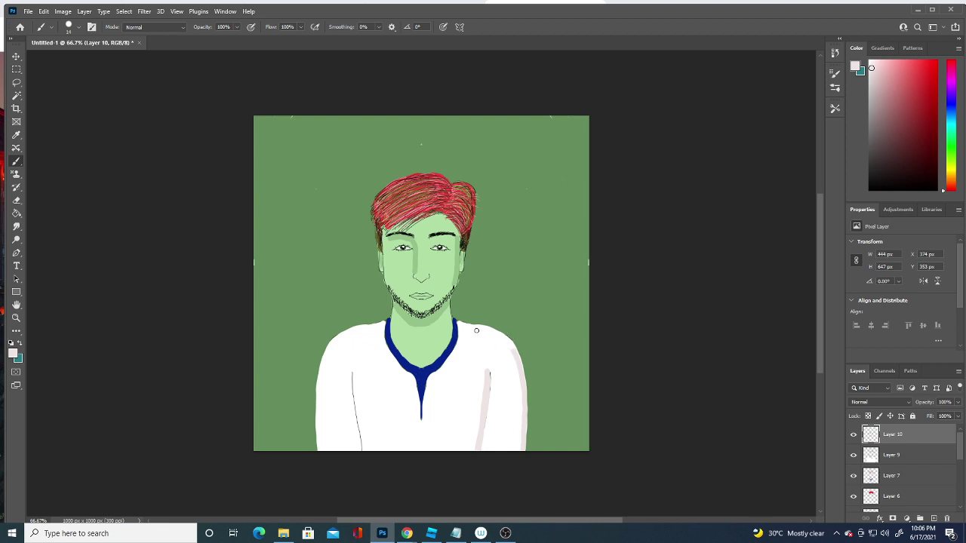
Cover both sleeves' dark lines and the shirt's left edge with pale strokes
left_click_drag(353, 371, 369, 448)
key("ctrl+z")
key("ctrl+z")
left_click_drag(489, 371, 479, 453)
left_click_drag(357, 377, 360, 445)
left_click_drag(358, 380, 360, 441)
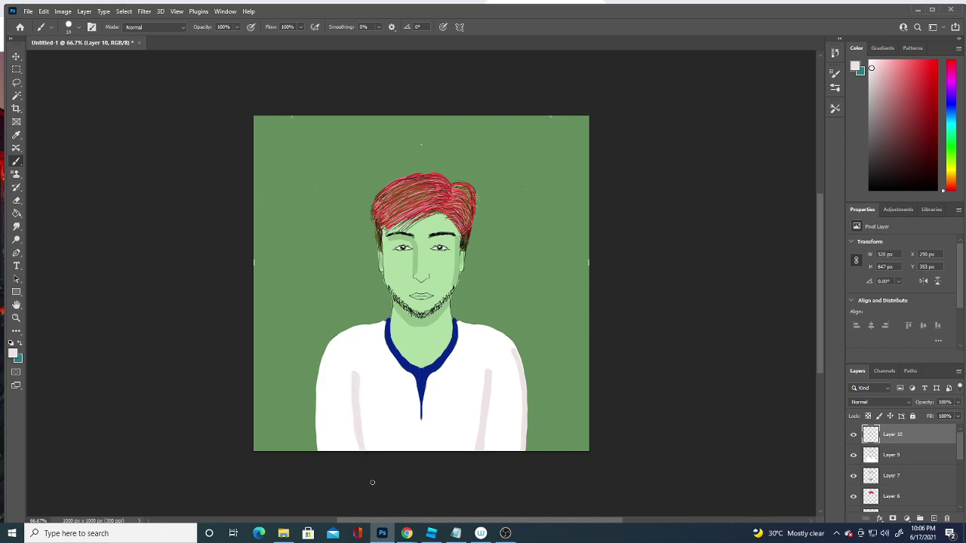
mouse_move(319, 451)
left_mouse_down()
mouse_move(318, 389)
mouse_move(337, 335)
left_mouse_up()
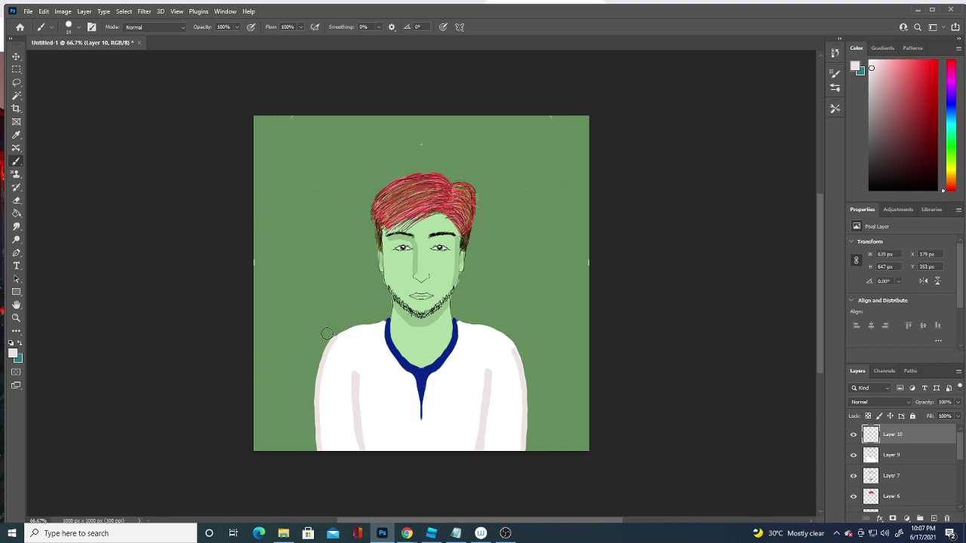
key("bracketleft")
key("bracketleft")
key("bracketleft")
key("bracketright")
key("bracketright")
key("bracketright")
key("bracketleft")
key("bracketleft")
Make Layer 4 narrower and smaller, then select Layer 3
left_click(16, 58)
left_click(445, 272)
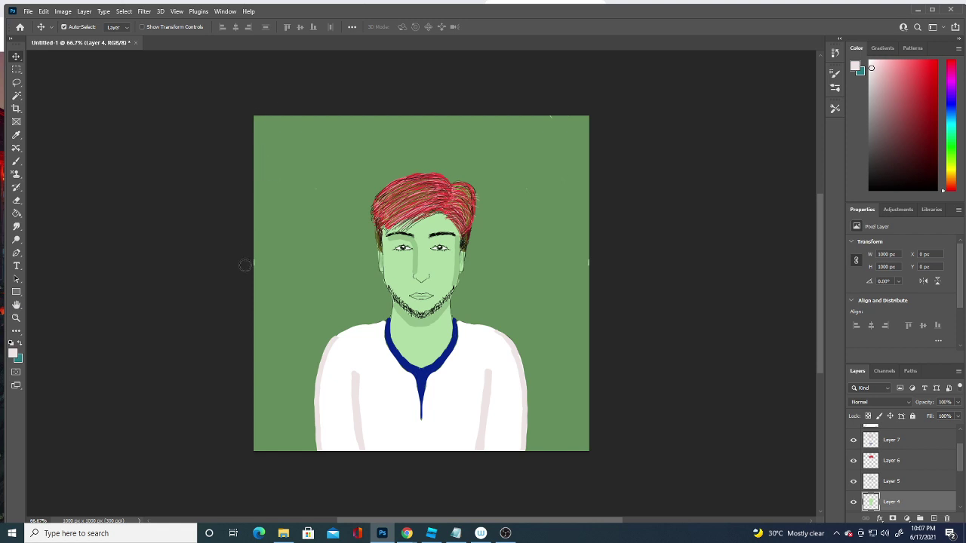
left_click_drag(249, 264, 279, 270)
left_click_drag(593, 452, 610, 491)
scroll(905, 476, "down", 3)
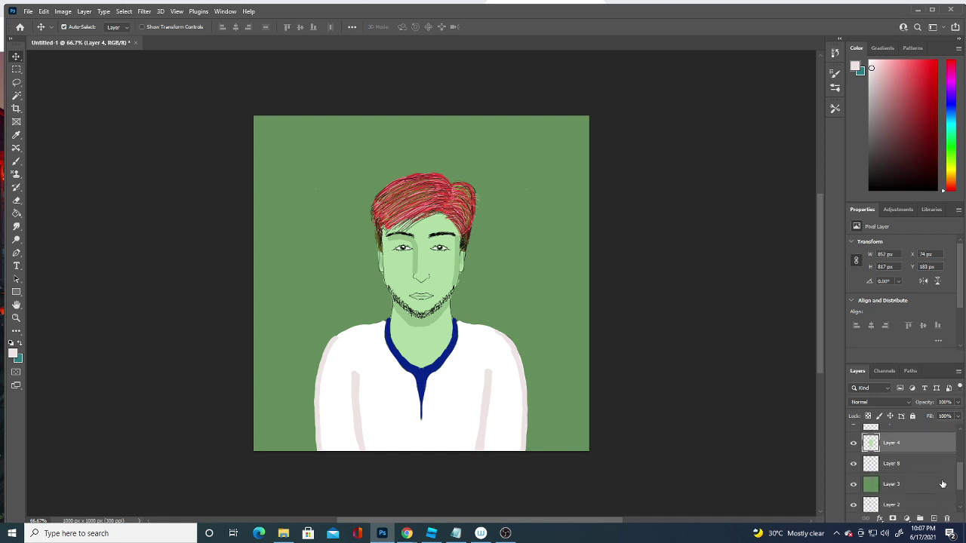
left_click(921, 485)
Try a dark grey-brown shoulder shadow with a 34 px brush, then undo it
left_click(13, 354)
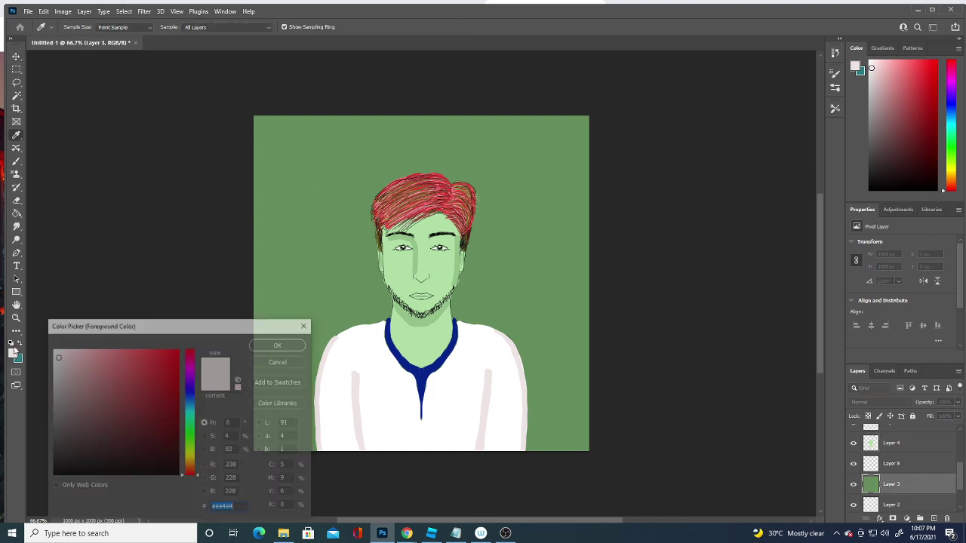
left_click(89, 439)
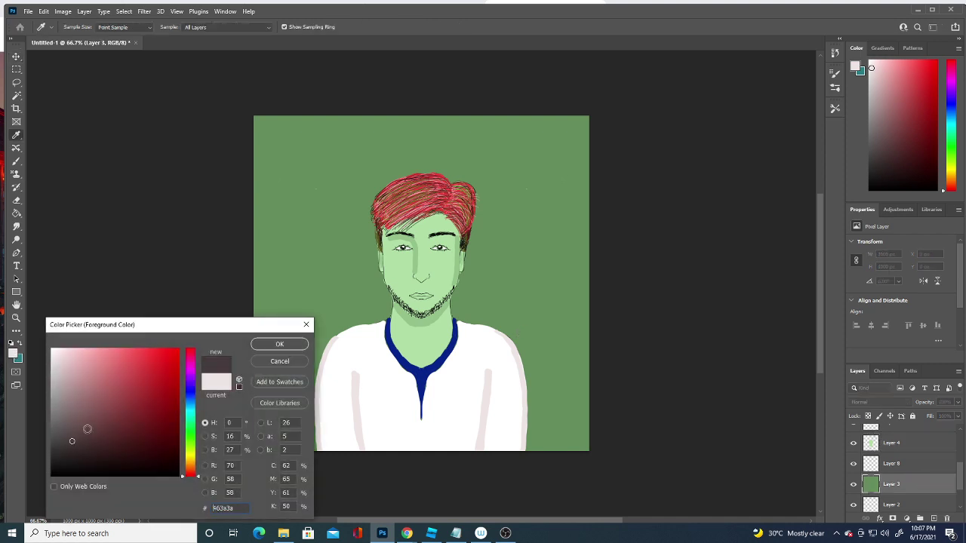
left_click(280, 345)
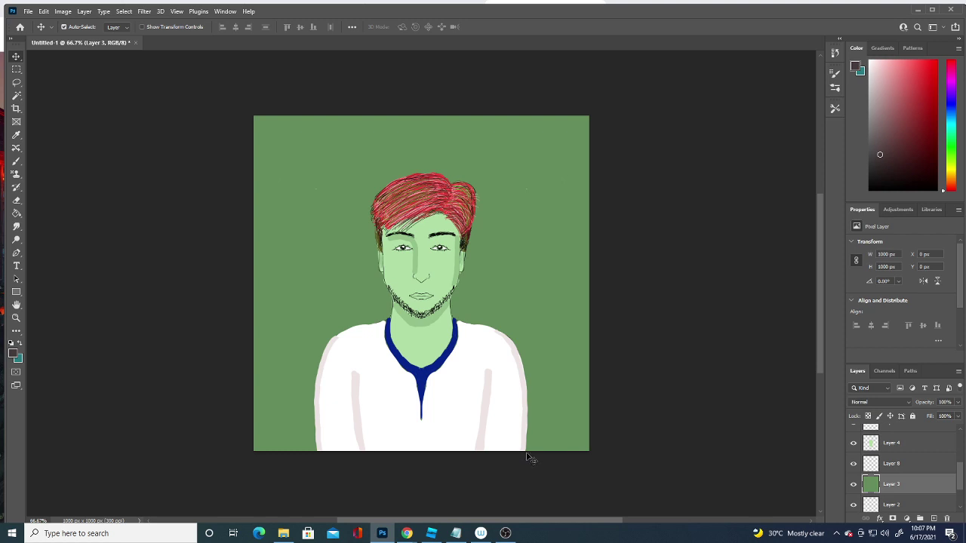
left_click(18, 159)
left_click(79, 26)
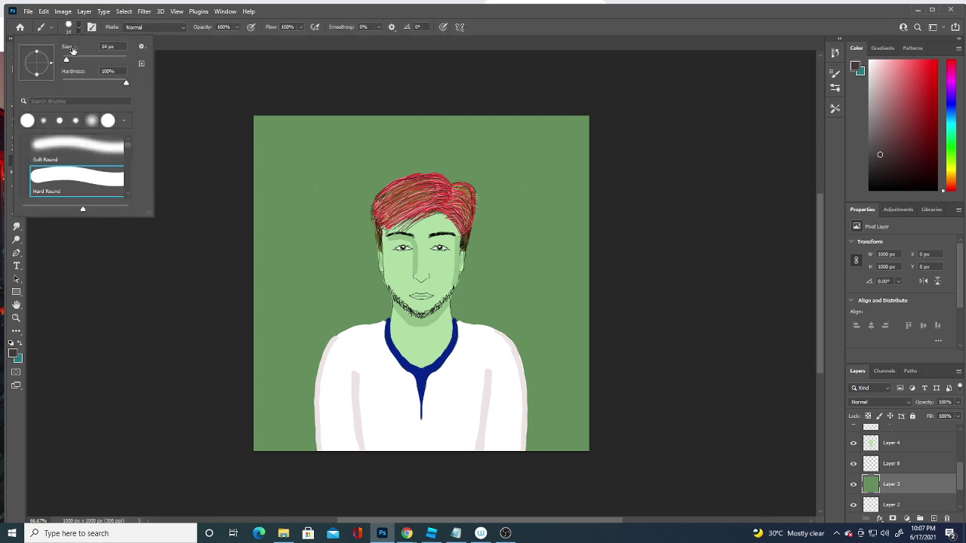
left_click_drag(68, 59, 74, 59)
left_click(462, 310)
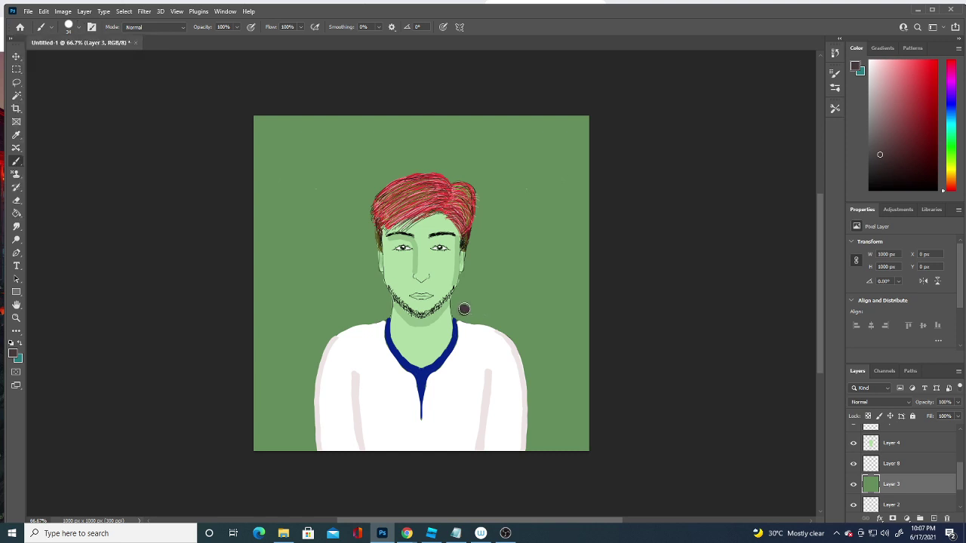
mouse_move(461, 310)
left_mouse_down()
mouse_move(483, 313)
mouse_move(535, 349)
mouse_move(546, 490)
left_mouse_up()
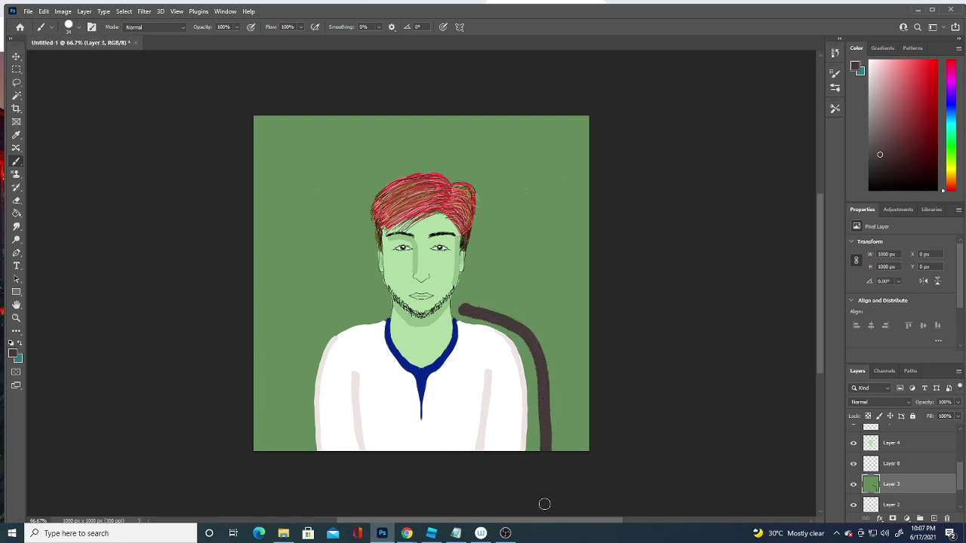
key("ctrl+z")
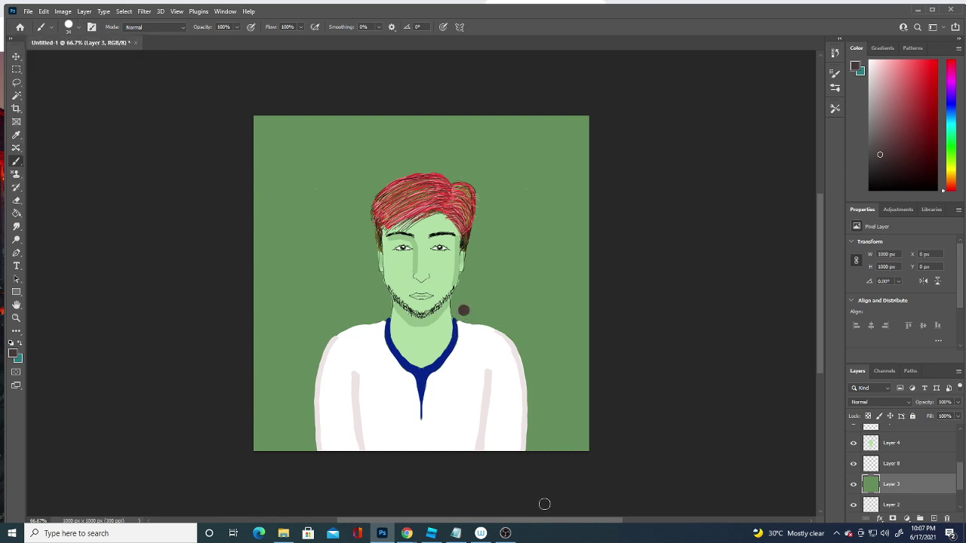
key("ctrl+z")
Switch the foreground to dark green #4e6f47 and test a shadow on the shirt's left edge
left_click(13, 354)
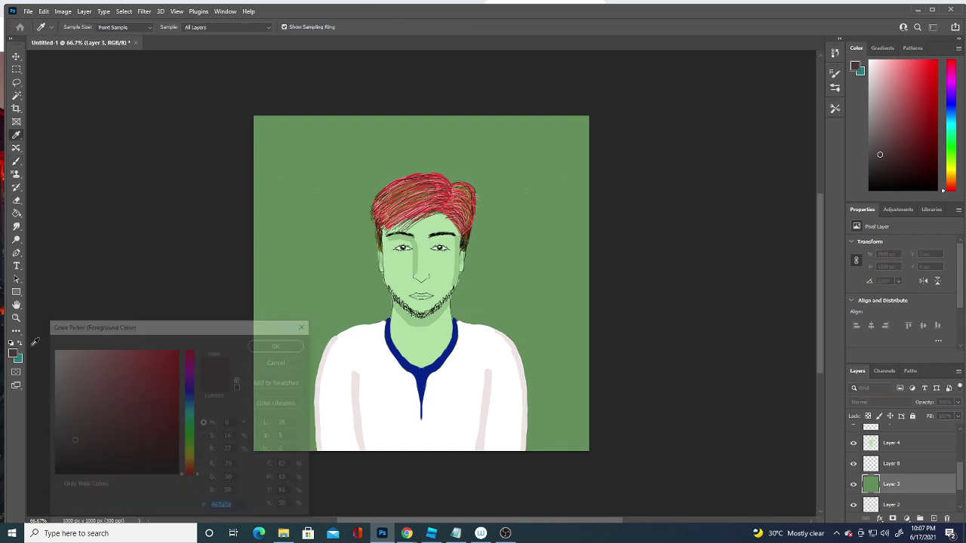
left_click(317, 301)
left_click(97, 419)
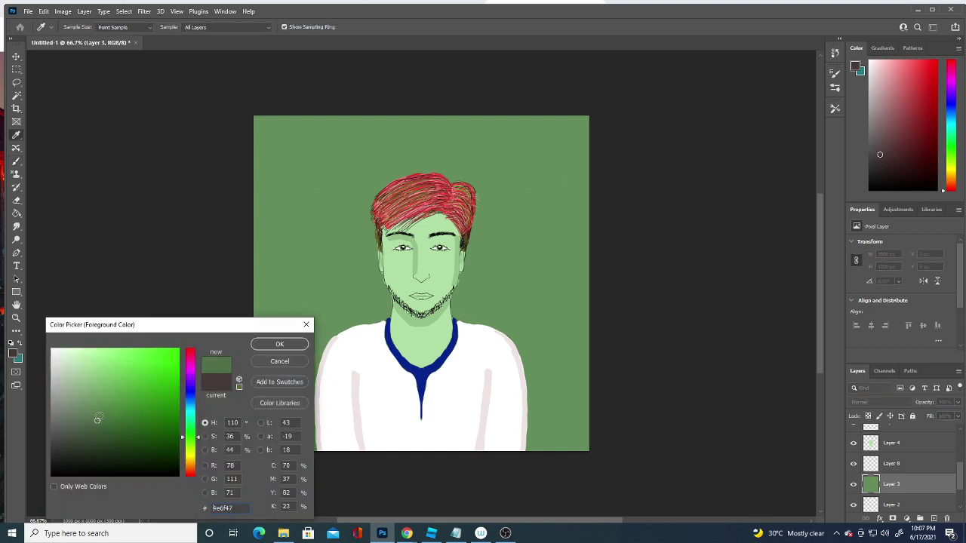
left_click(280, 344)
key("b")
left_click_drag(315, 451, 318, 364)
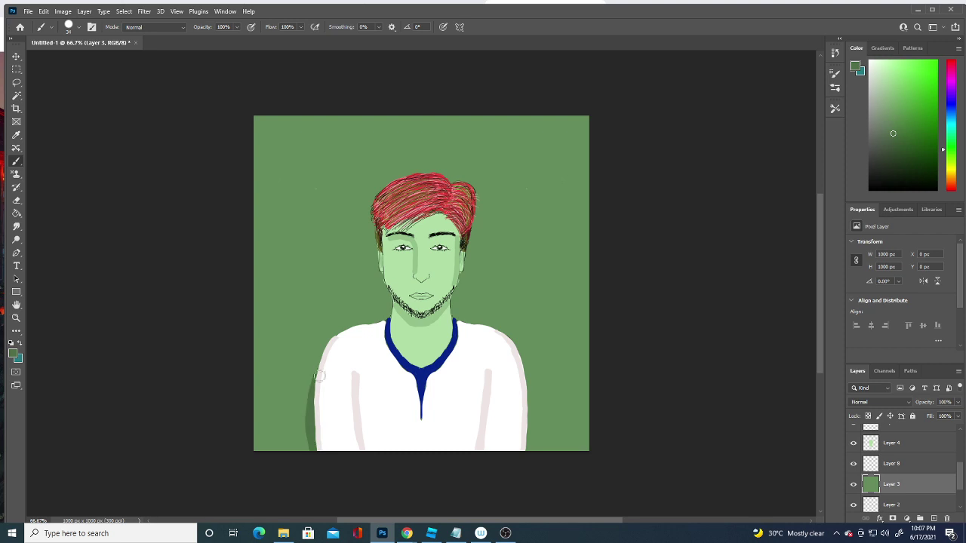
key("ctrl+z")
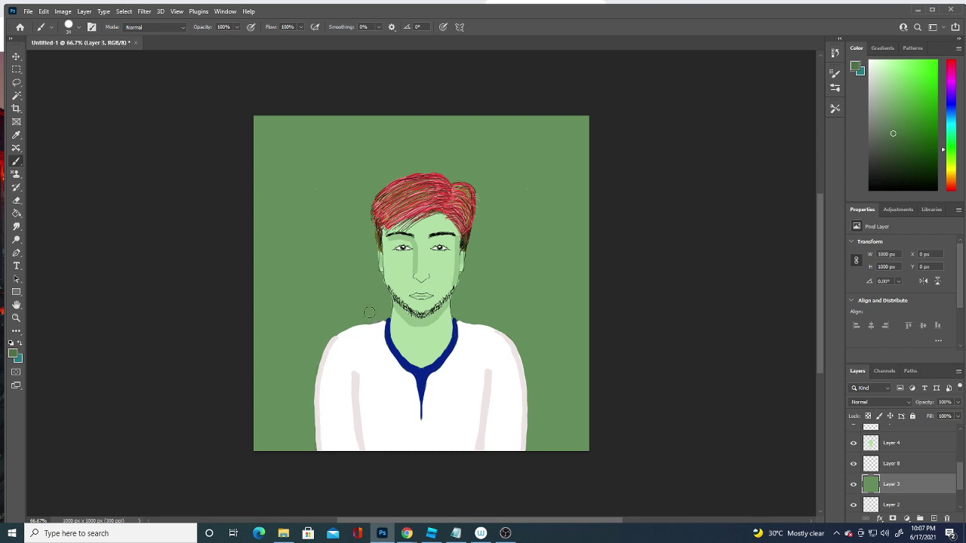
Paint the dark green shadow down the right side of the shirt, neck, face and hair
mouse_move(528, 460)
left_mouse_down()
mouse_move(531, 428)
mouse_move(464, 320)
left_mouse_up()
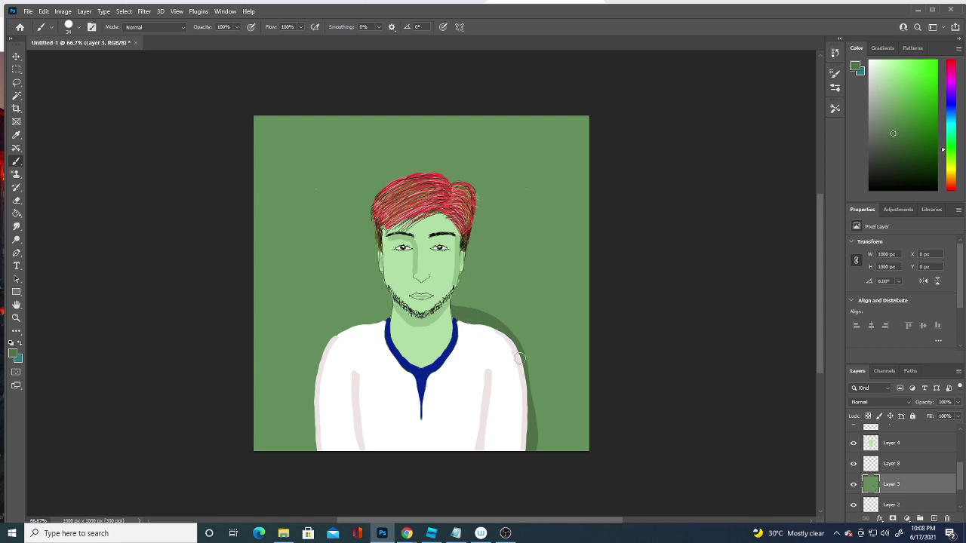
left_click_drag(519, 357, 535, 450)
left_click_drag(450, 310, 438, 140)
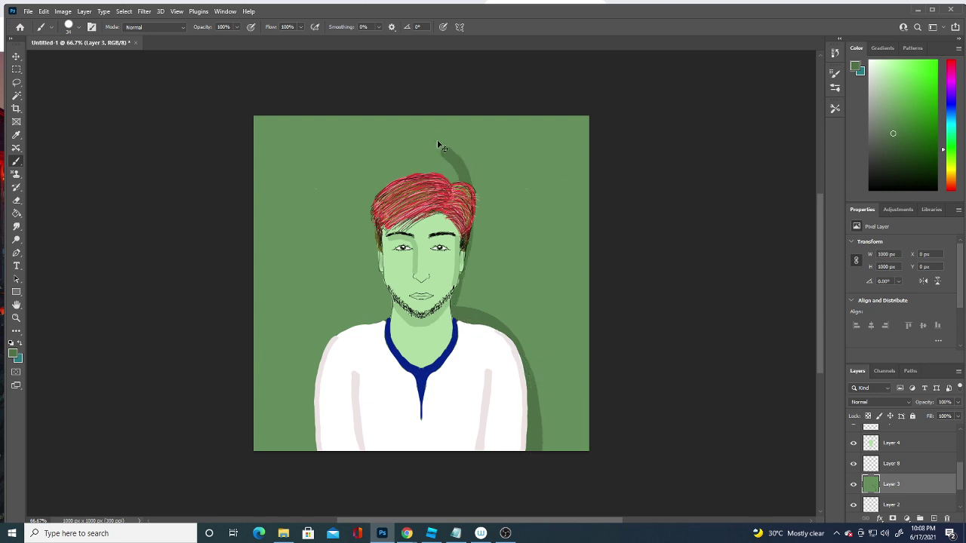
key("ctrl+z")
left_click_drag(453, 315, 461, 265)
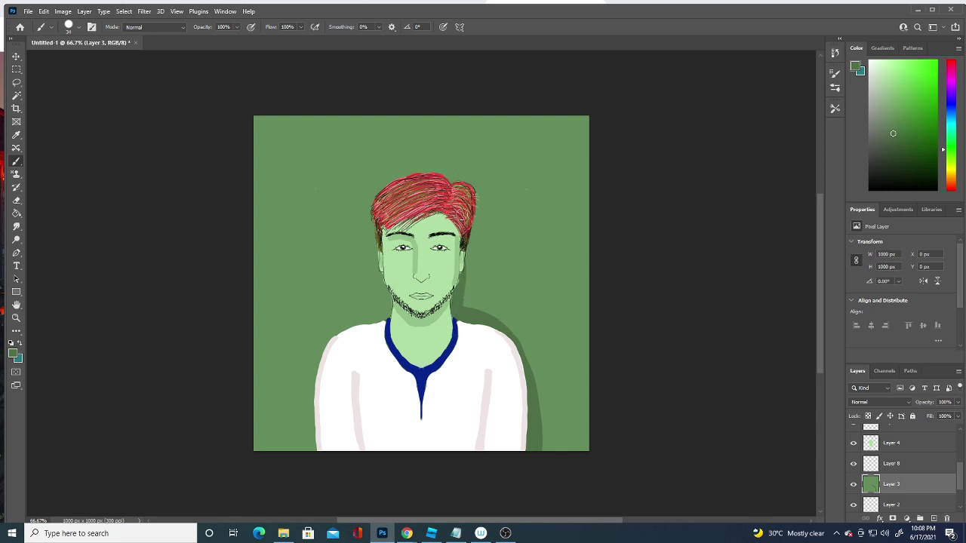
left_click_drag(470, 310, 475, 206)
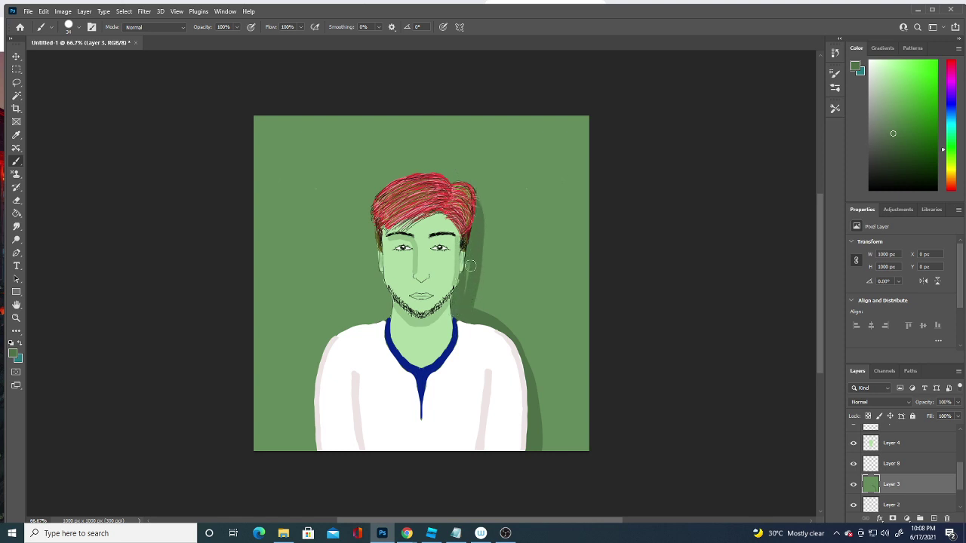
left_click_drag(468, 294, 473, 198)
mouse_move(457, 180)
left_mouse_down()
mouse_move(489, 218)
mouse_move(490, 294)
mouse_move(484, 221)
mouse_move(473, 300)
left_mouse_up()
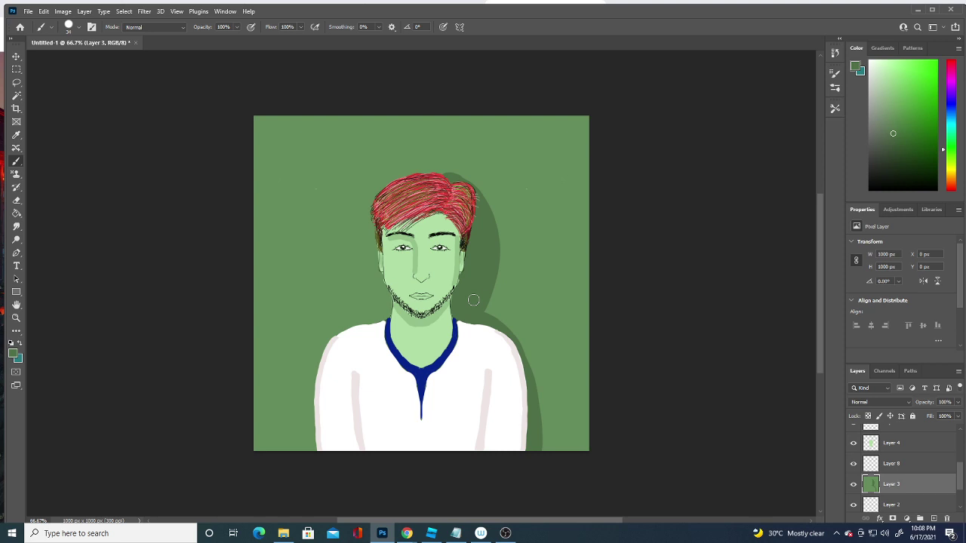
left_click(14, 353)
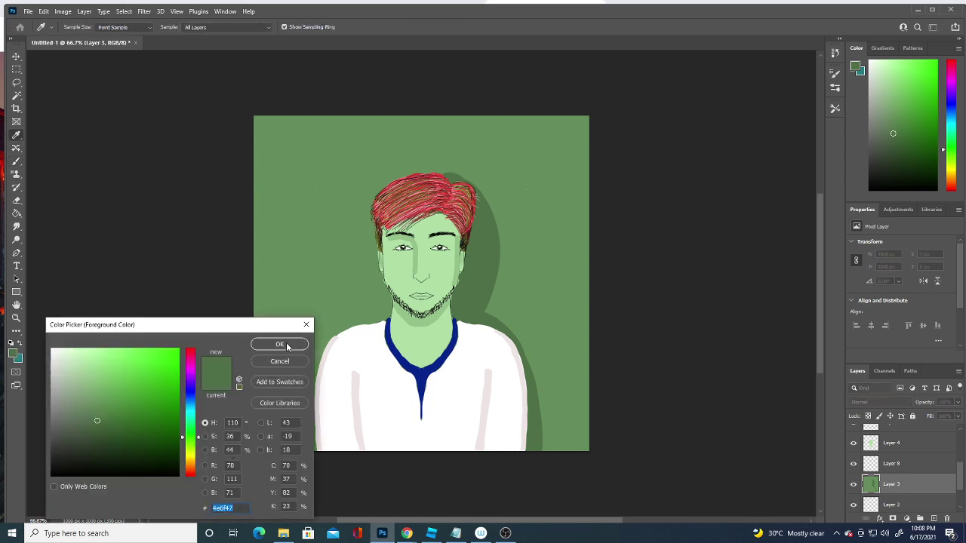
Trace a thin white #ffffff outline around the shadow with a 1 px brush
left_click_drag(54, 365, 90, 417)
type("ffffff")
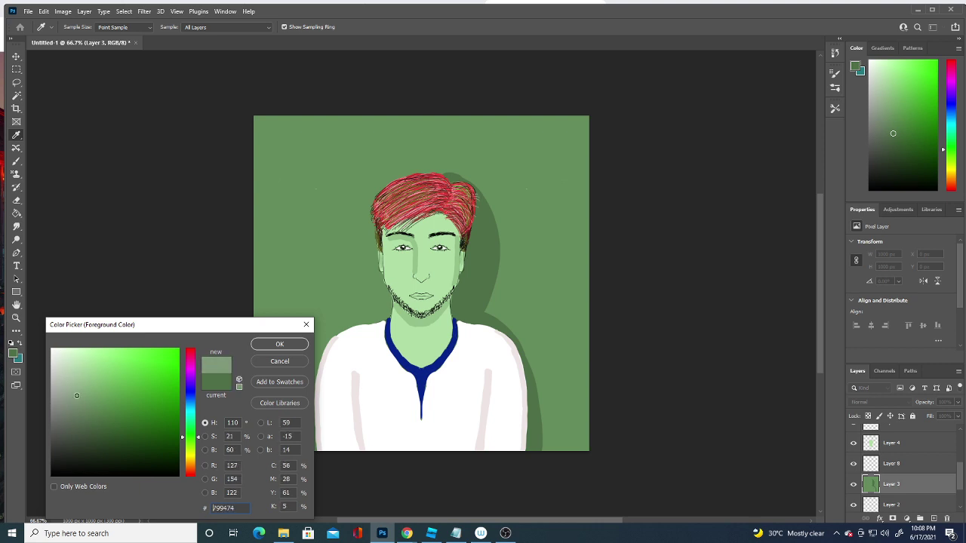
left_click(280, 344)
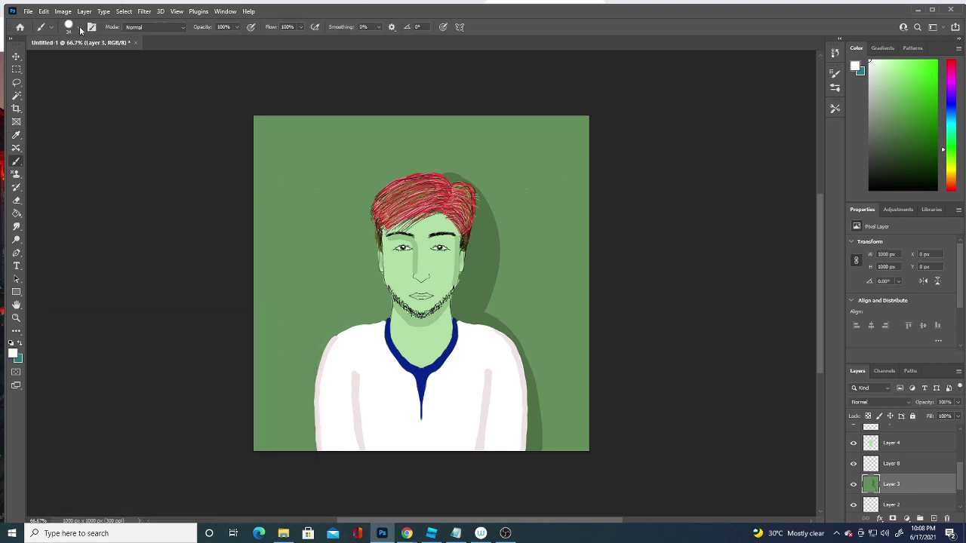
left_click(78, 28)
left_click_drag(72, 60, 59, 58)
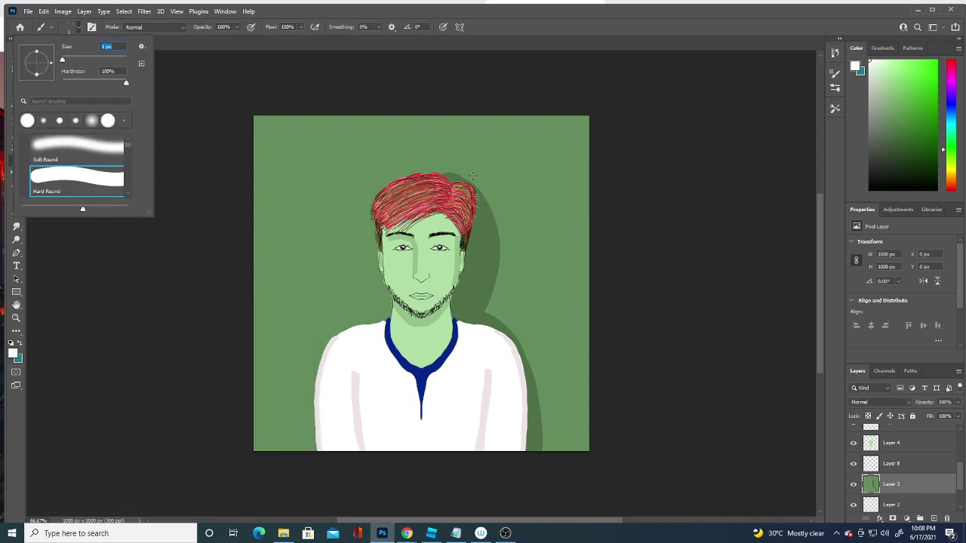
left_click(449, 167)
mouse_move(449, 167)
left_mouse_down()
mouse_move(511, 248)
mouse_move(501, 295)
mouse_move(562, 485)
left_mouse_up()
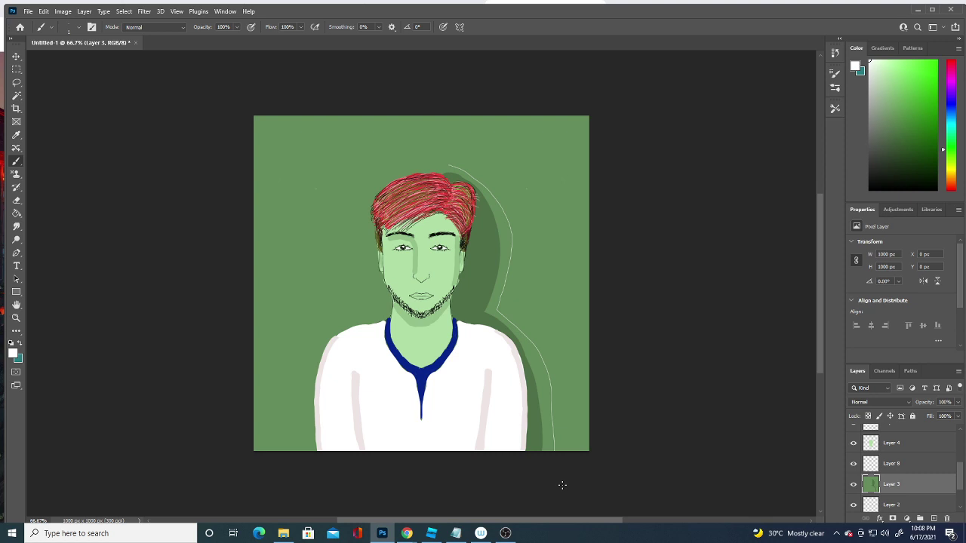
Set the foreground to green #53784c and undo the white outline
left_click(13, 354)
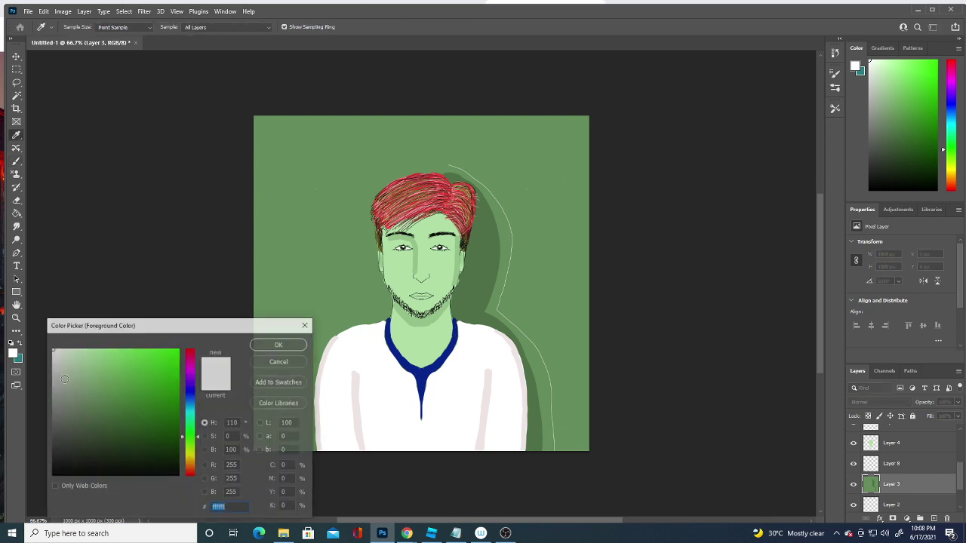
left_click(59, 380)
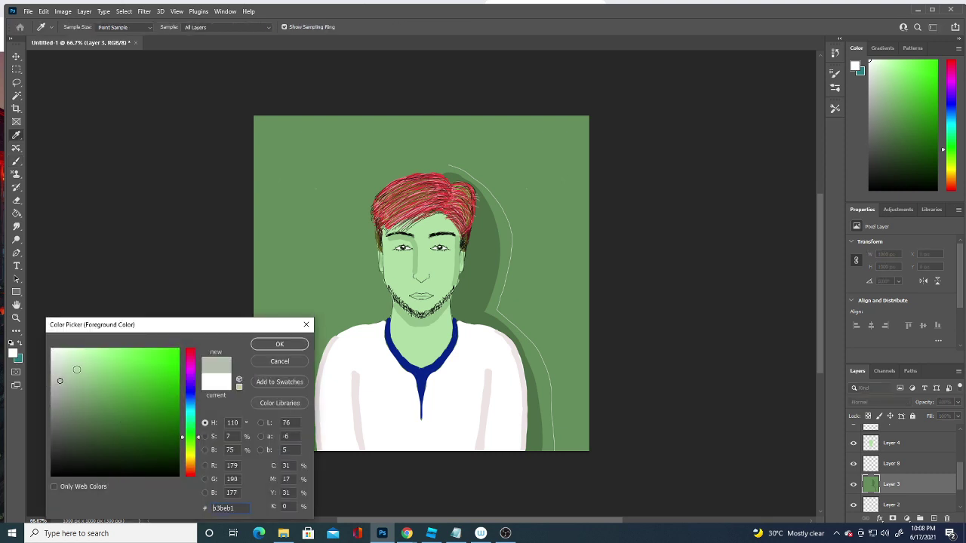
left_click(98, 416)
left_click(276, 344)
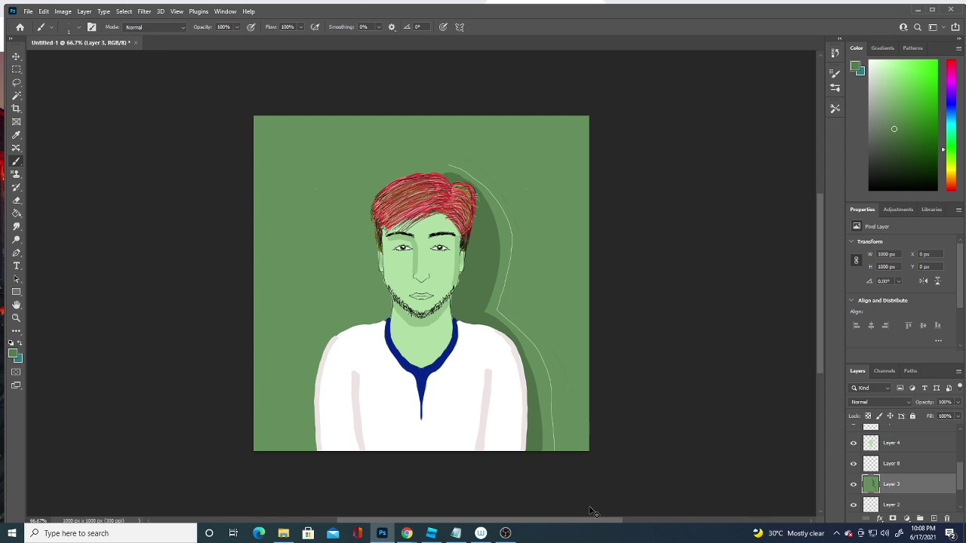
key("ctrl+z")
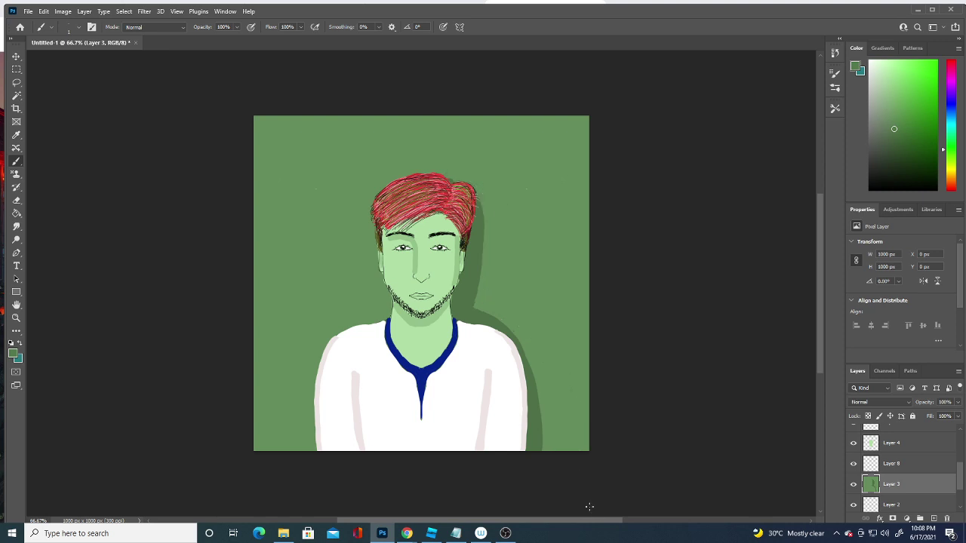
Redo the shadow stroke beside the head and set the foreground colour to black 000000
left_click(43, 11)
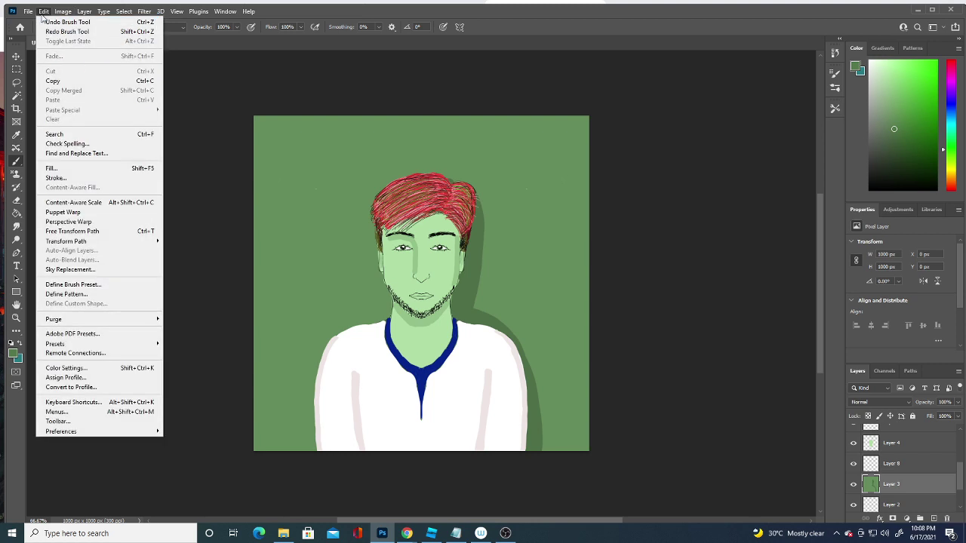
left_click(49, 33)
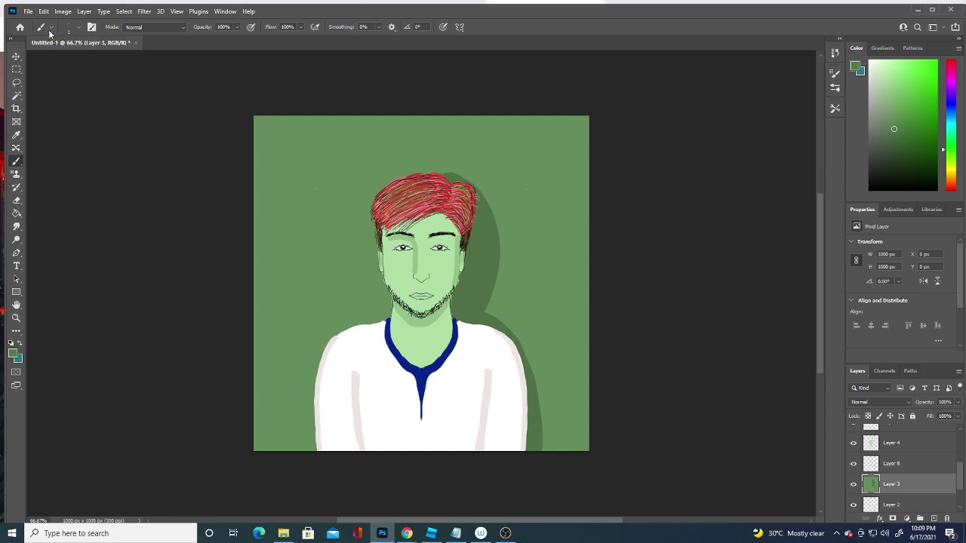
left_click(14, 352)
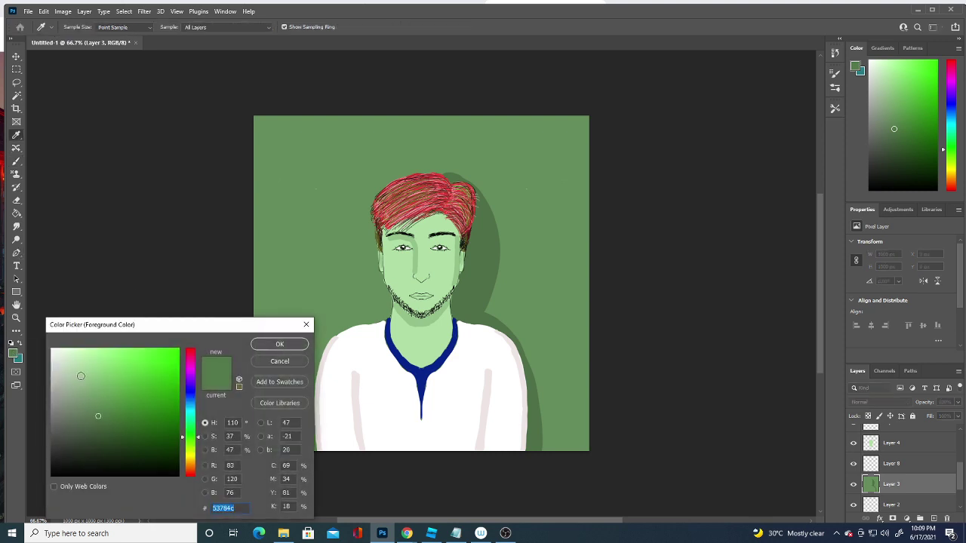
type("000000")
key("Return")
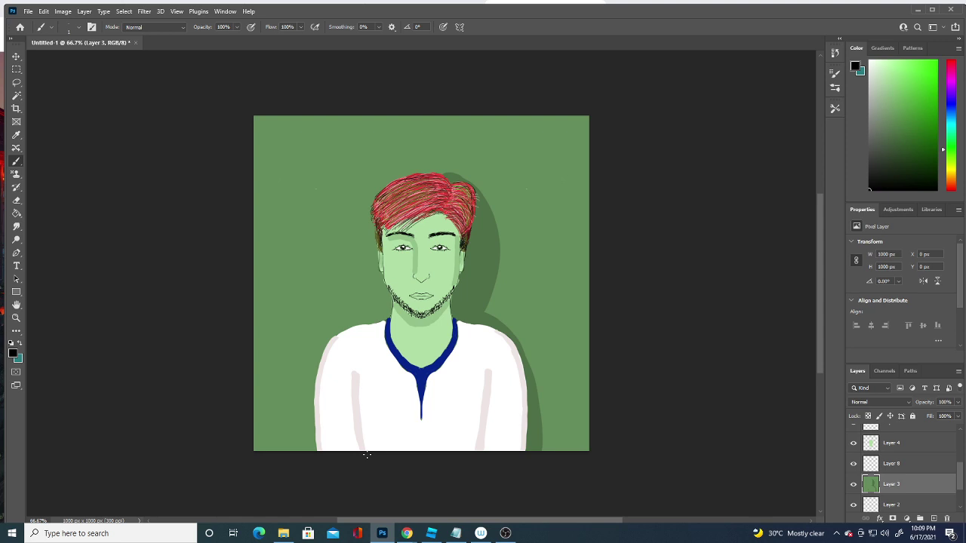
Add a new layer above Layer 10 and sign the lower right of the shirt in black
scroll(942, 483, "up", 5)
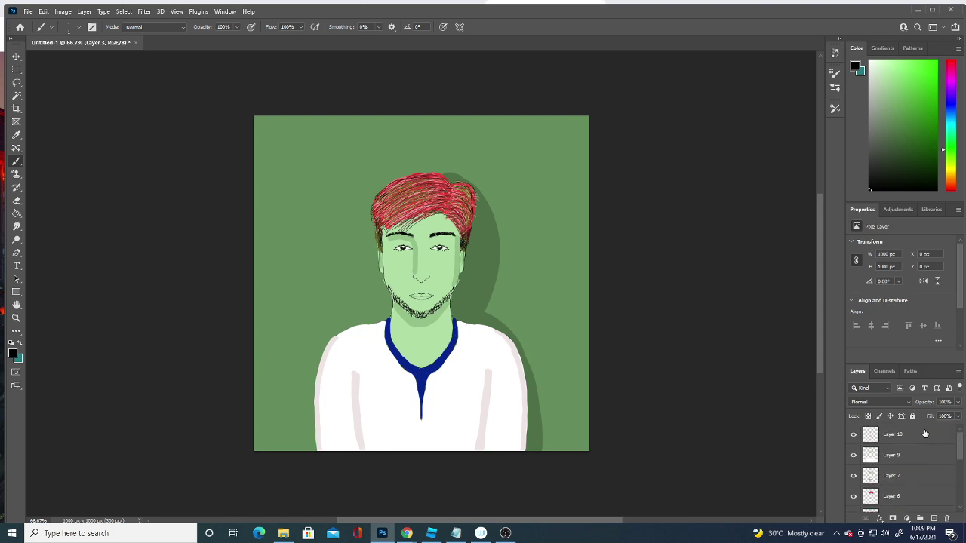
left_click(925, 434)
left_click(934, 519)
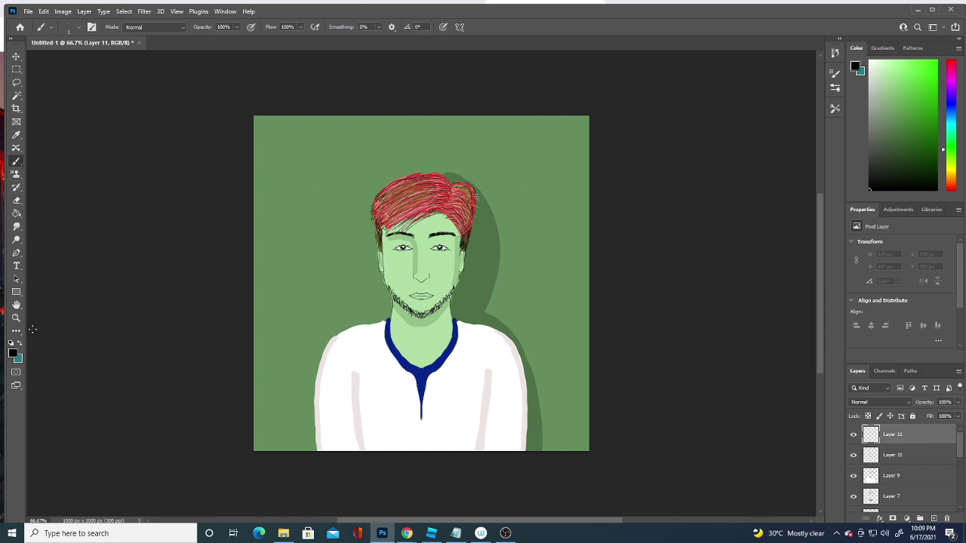
mouse_move(435, 433)
left_mouse_down()
mouse_move(461, 423)
mouse_move(473, 394)
left_mouse_up()
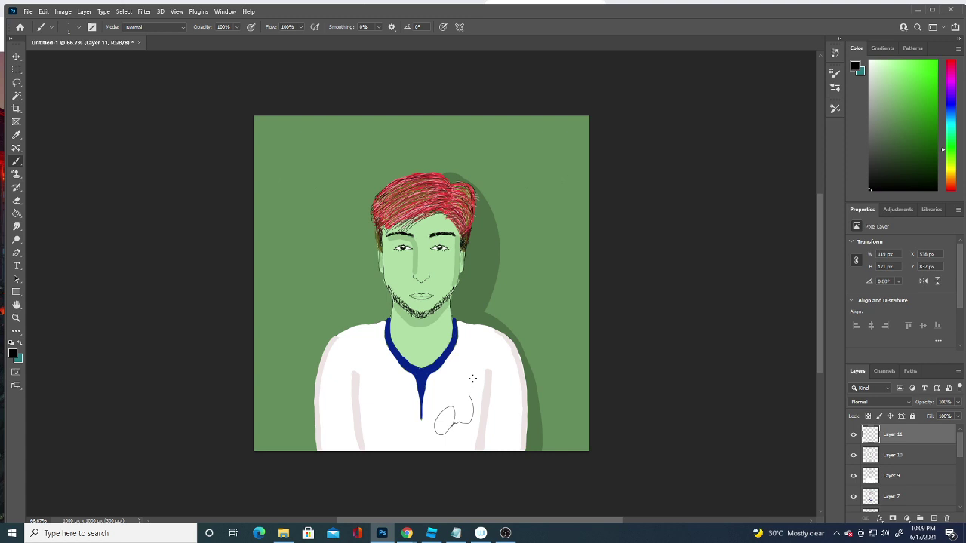